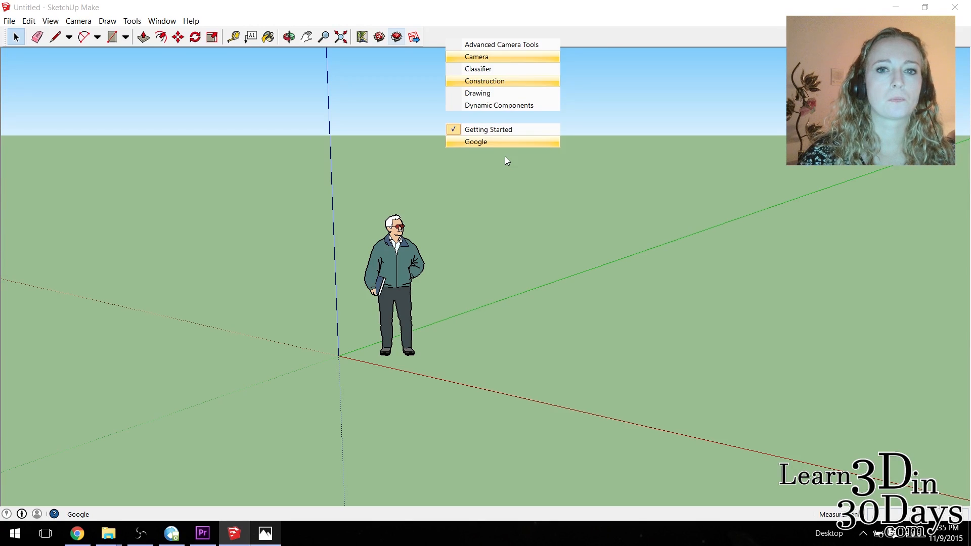
# Show the Large Tool Set and Measurements toolbars and hide the Getting Started toolbar.
pyautogui.click(505, 155)
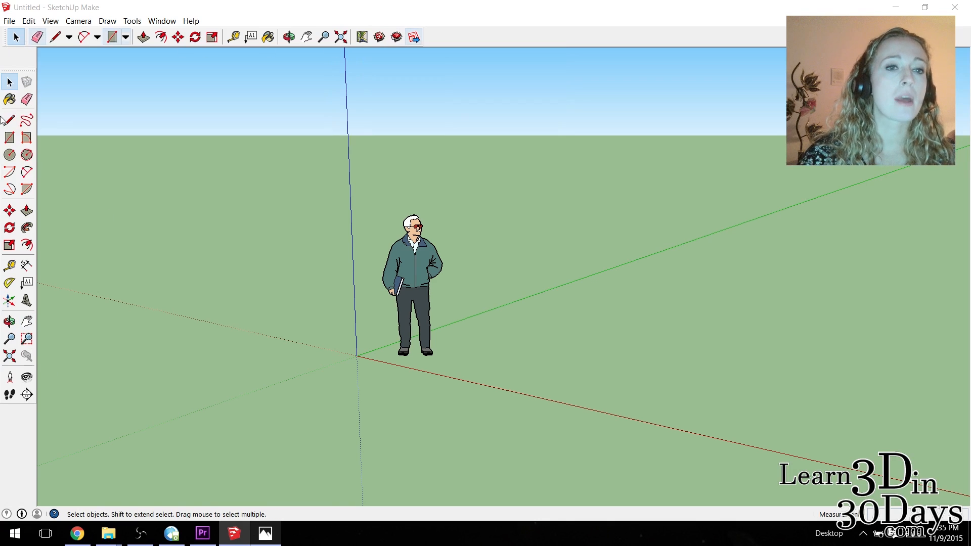
pyautogui.rightClick(469, 36)
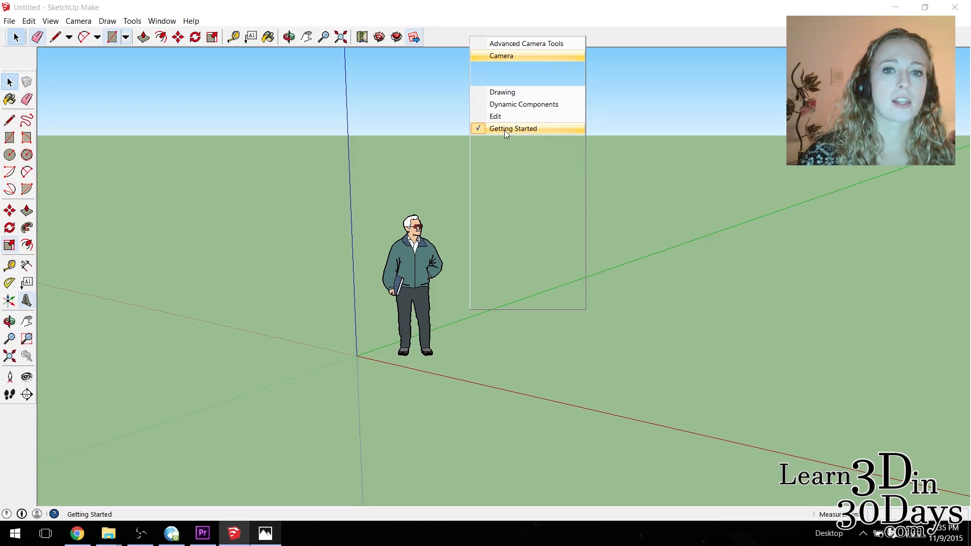
pyautogui.click(505, 130)
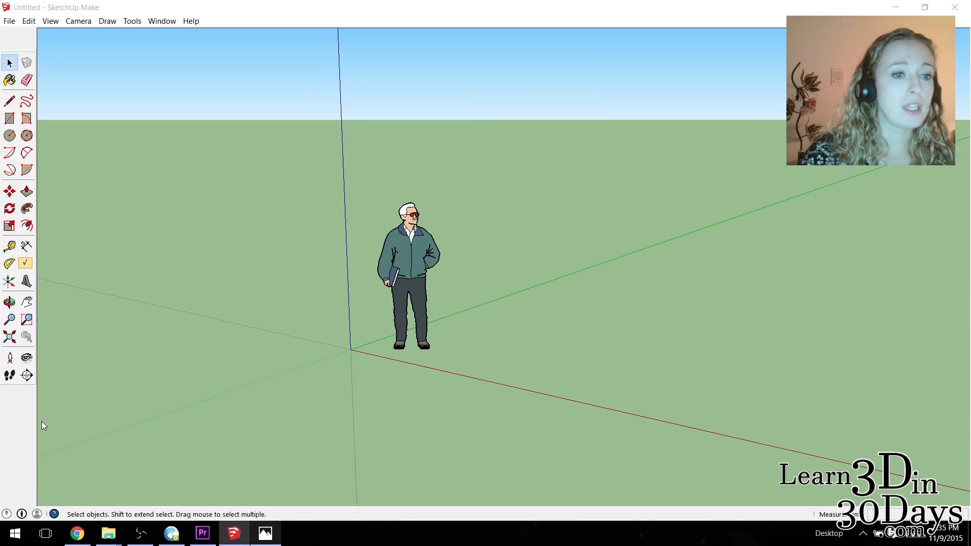
pyautogui.rightClick(18, 419)
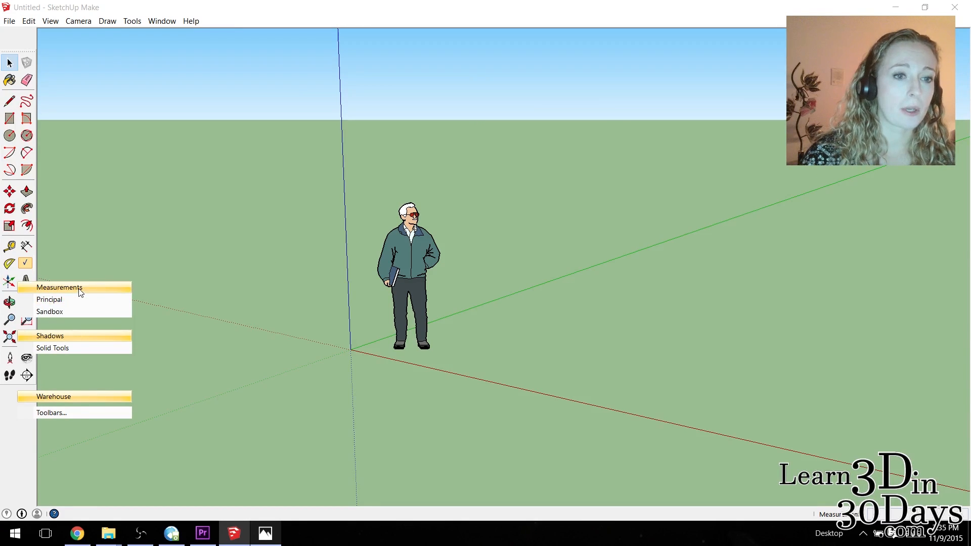
pyautogui.click(78, 288)
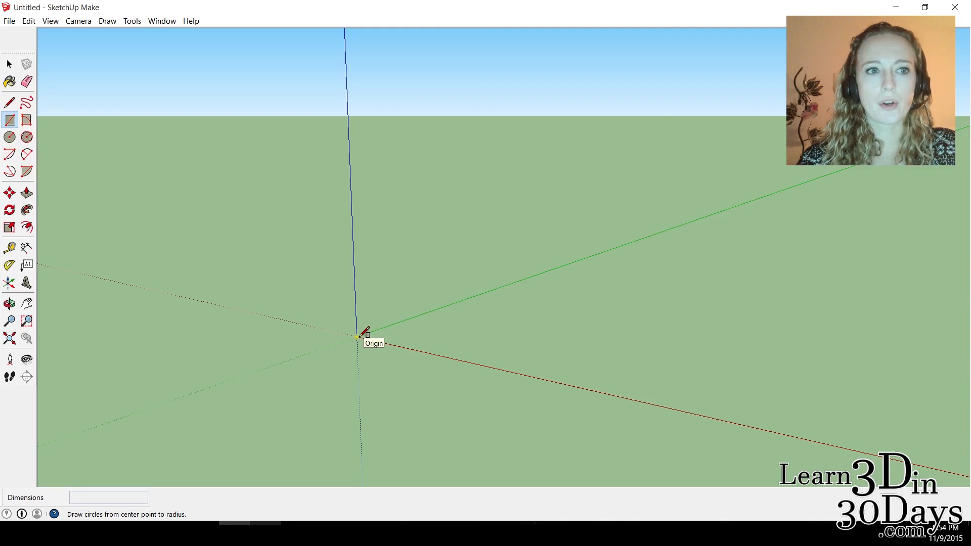
# Draw a rectangle on the ground plane with one corner at the origin and two sides along the red and green axes.
pyautogui.click(357, 336)
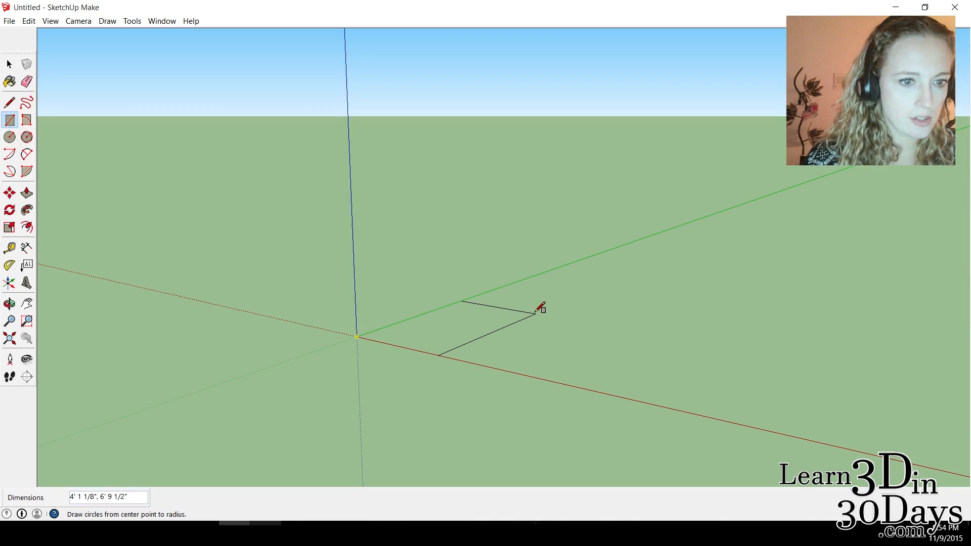
pyautogui.click(498, 326)
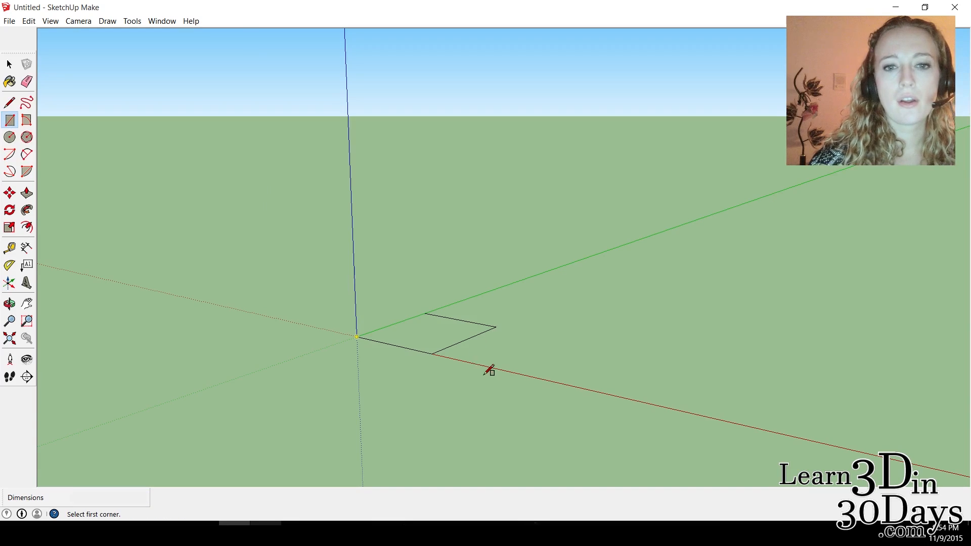
pyautogui.scroll(5, 490, 368)
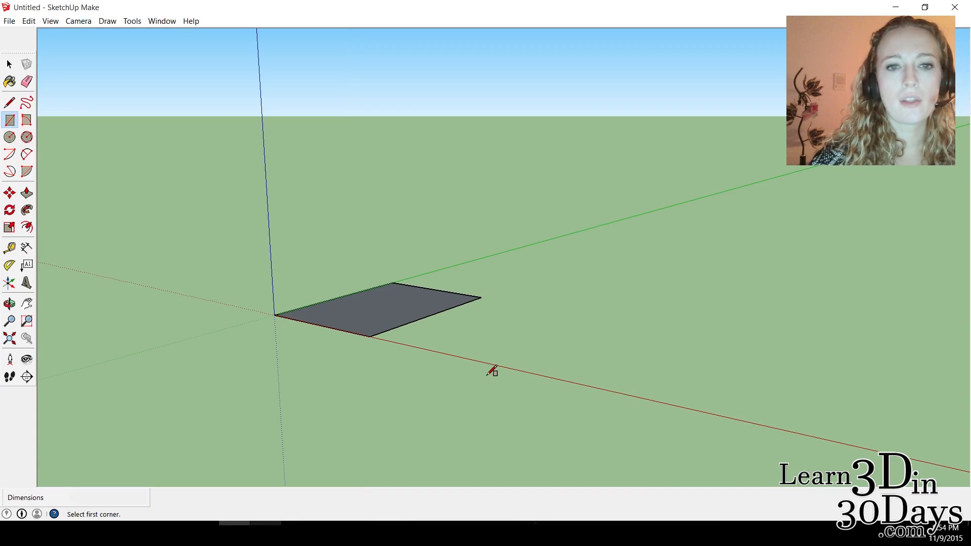
# Push/Pull the rectangle upward into a floor slab 1" thick.
pyautogui.click(8, 304)
pyautogui.moveTo(364, 282); pyautogui.dragTo(794, 274)
pyautogui.moveTo(507, 326); pyautogui.dragTo(135, 357)
pyautogui.moveTo(454, 310); pyautogui.dragTo(431, 317)
pyautogui.click(27, 195)
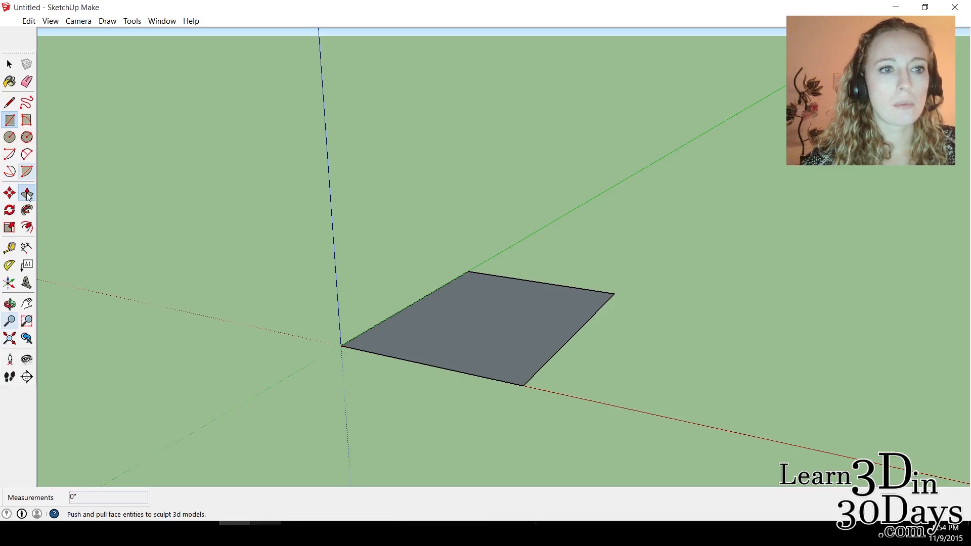
pyautogui.click(478, 328)
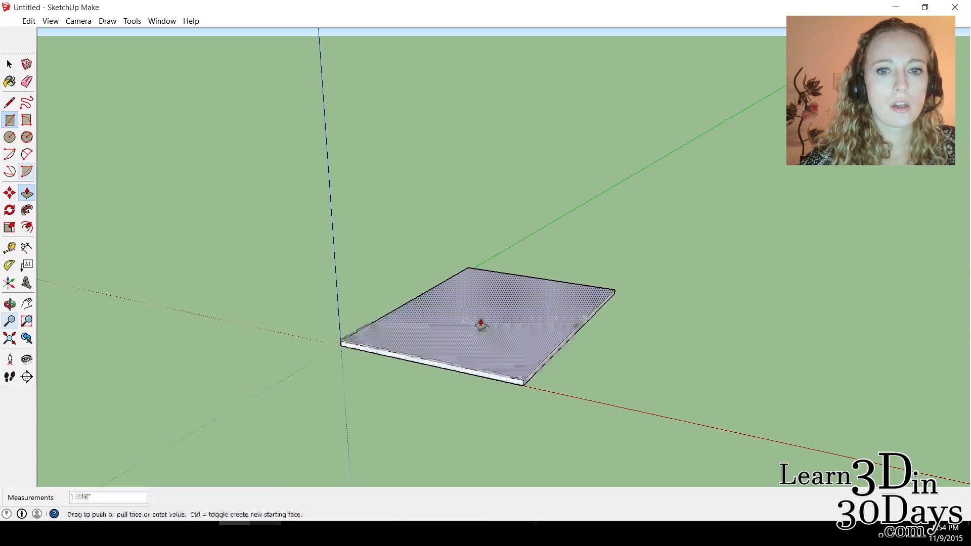
pyautogui.click(480, 269)
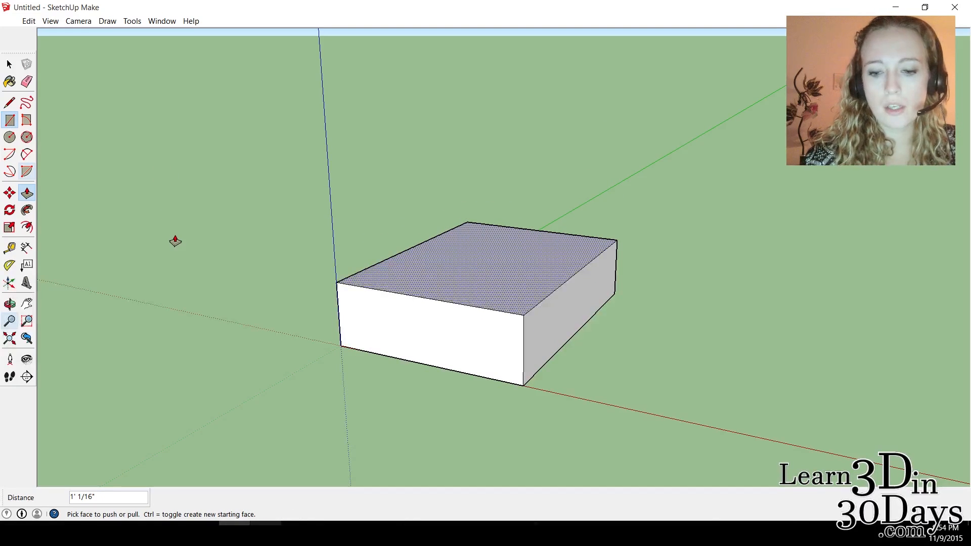
pyautogui.write('1')
pyautogui.press('Return')
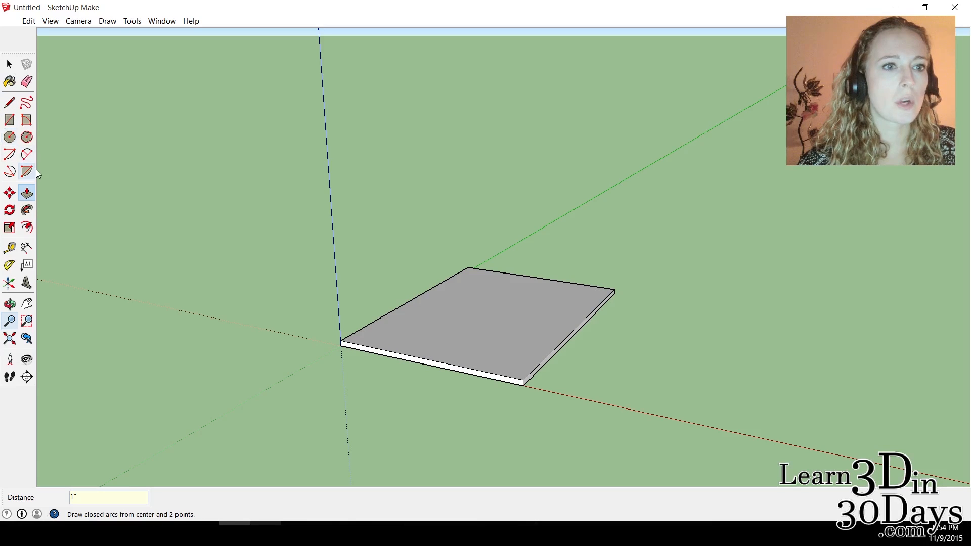
# Offset the outline of the slab's top face inward by 1" to create a wall border.
pyautogui.click(28, 229)
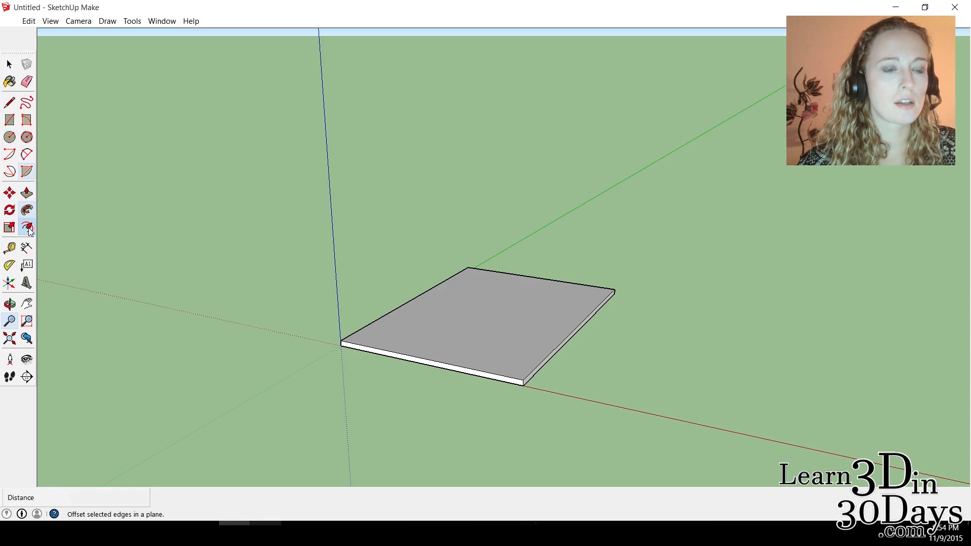
pyautogui.click(392, 311)
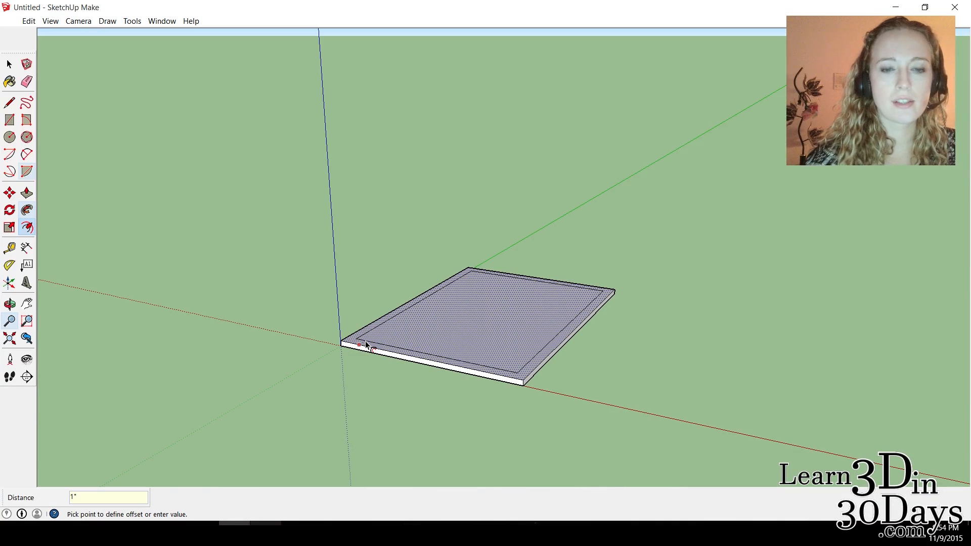
pyautogui.click(367, 345)
# Push/Pull the border strip around the slab upward 1' 7" to form the four walls.
pyautogui.scroll(1, 594, 368)
pyautogui.scroll(2, 598, 370)
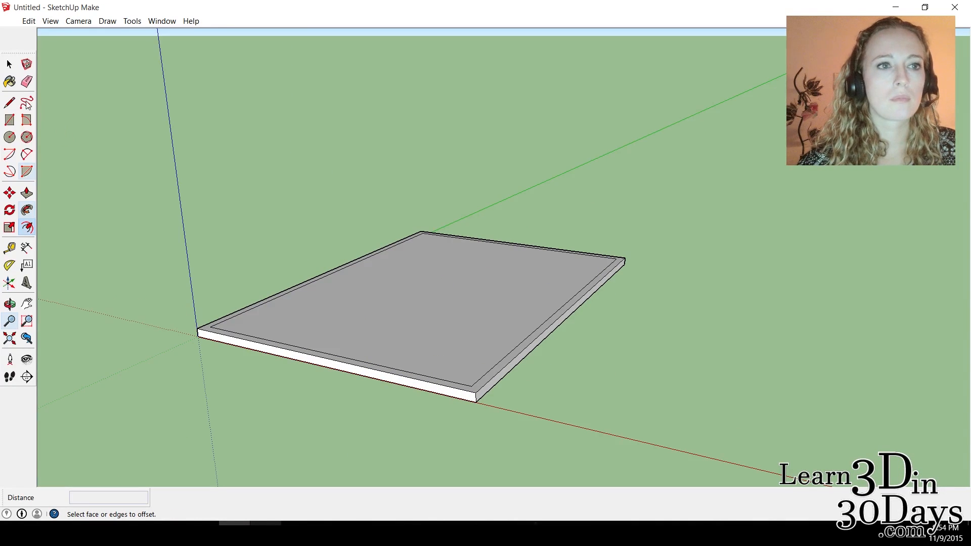
pyautogui.click(8, 66)
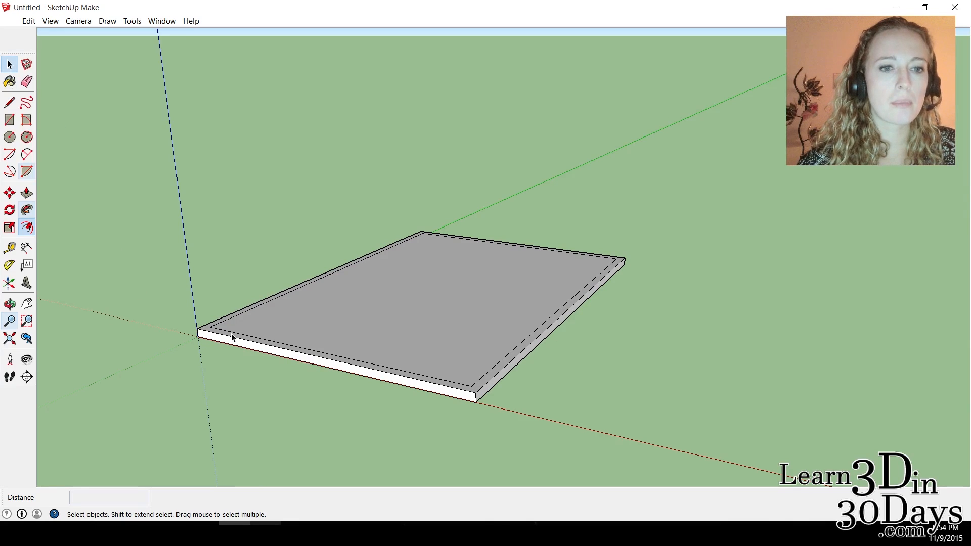
pyautogui.scroll(2, 272, 322)
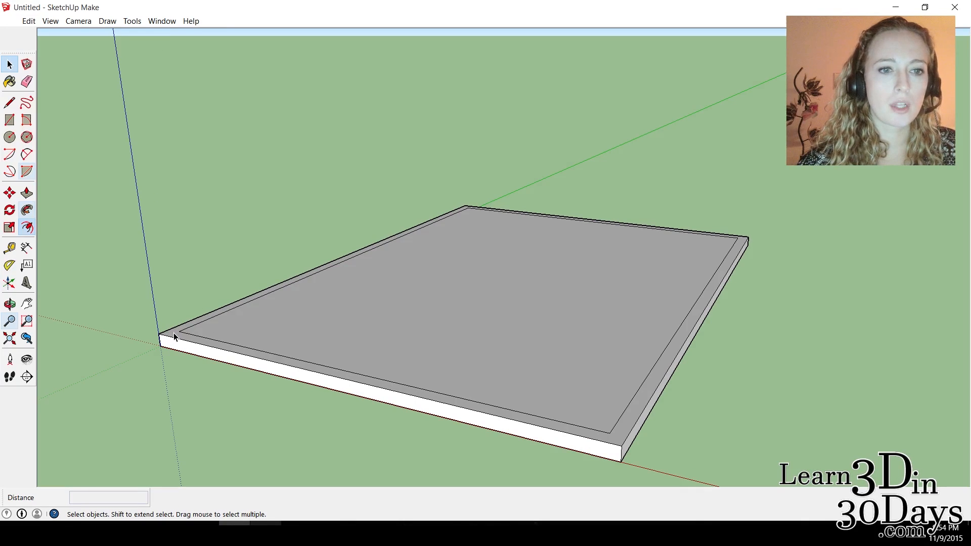
pyautogui.click(26, 193)
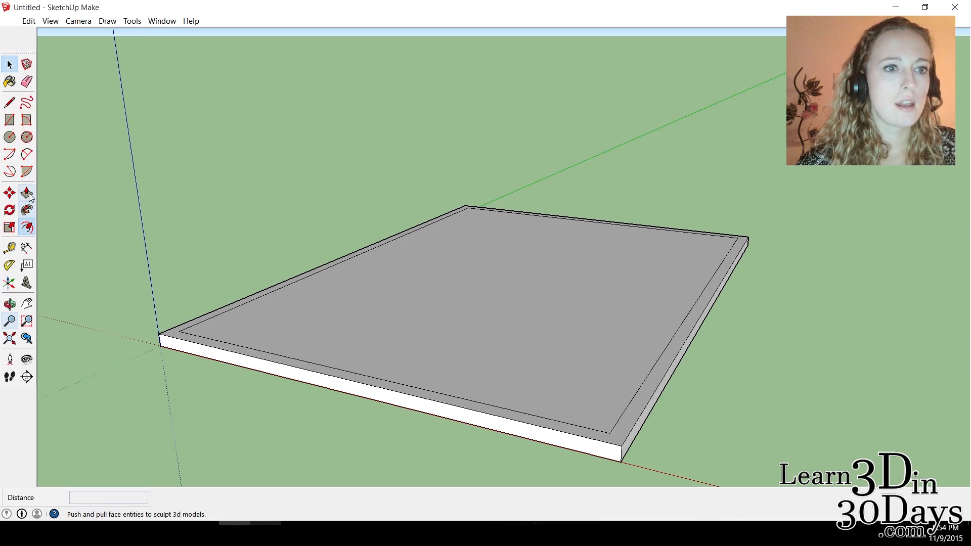
pyautogui.click(182, 332)
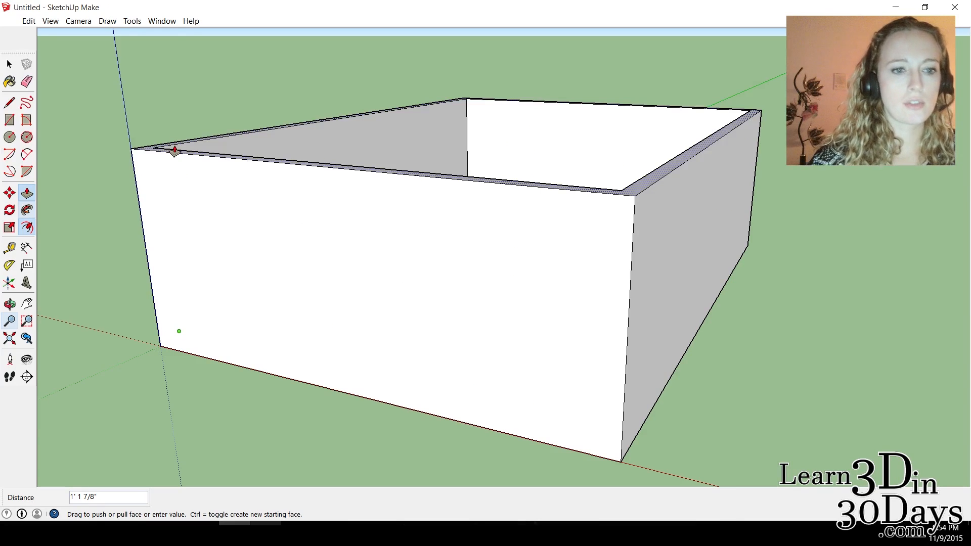
pyautogui.doubleClick(174, 150)
# Place a vertical Tape Measure guide through the middle of the front wall, parallel to its side edge at the origin.
pyautogui.scroll(-3, 304, 143)
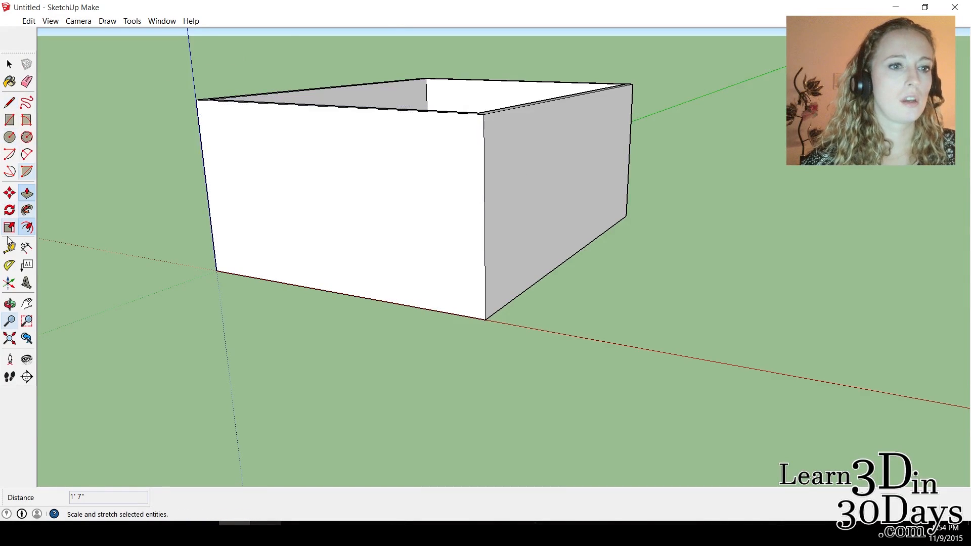
pyautogui.click(9, 303)
pyautogui.moveTo(298, 134); pyautogui.dragTo(436, 122)
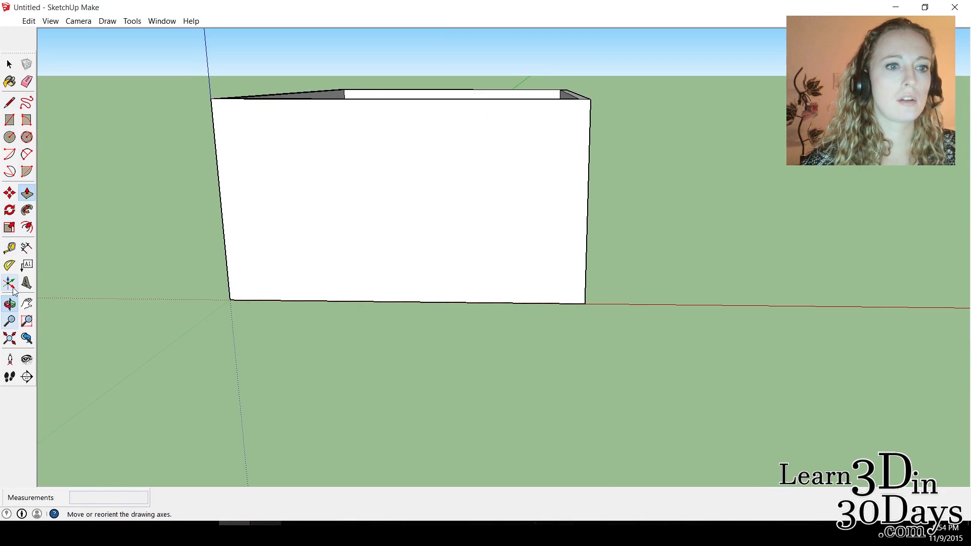
pyautogui.moveTo(338, 168)
pyautogui.mouseDown()
pyautogui.moveTo(364, 147)
pyautogui.moveTo(330, 160)
pyautogui.mouseUp()
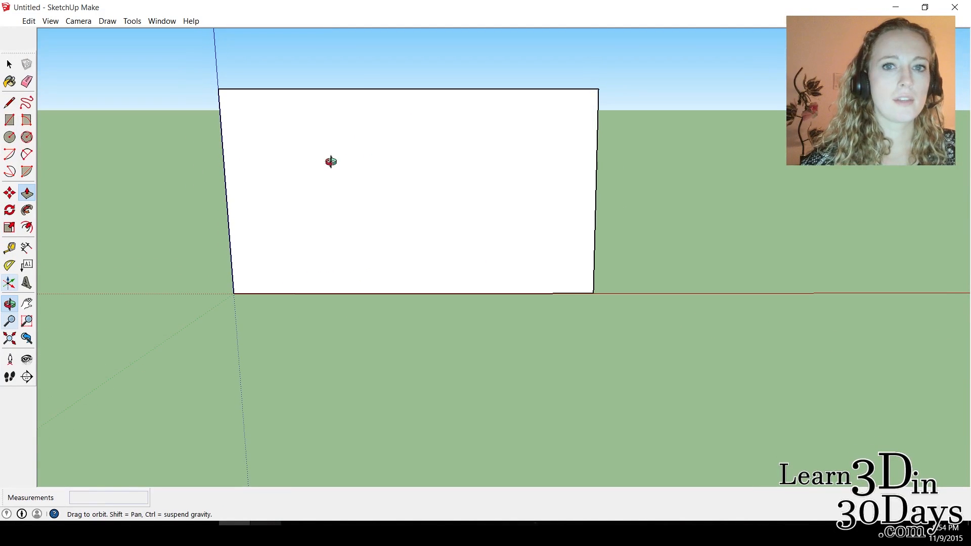
pyautogui.click(31, 304)
pyautogui.moveTo(449, 102); pyautogui.dragTo(450, 194)
pyautogui.click(9, 304)
pyautogui.moveTo(391, 206); pyautogui.dragTo(397, 185)
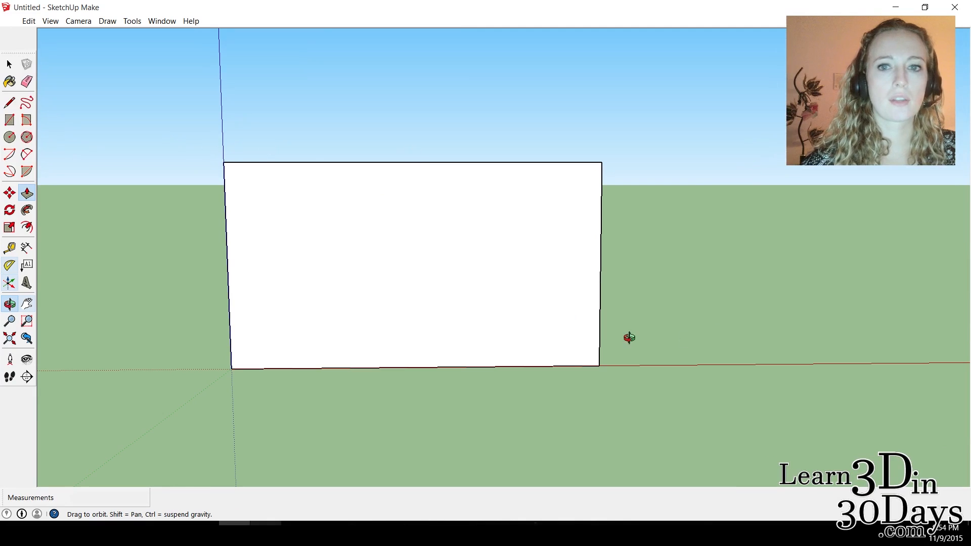
pyautogui.press('l')
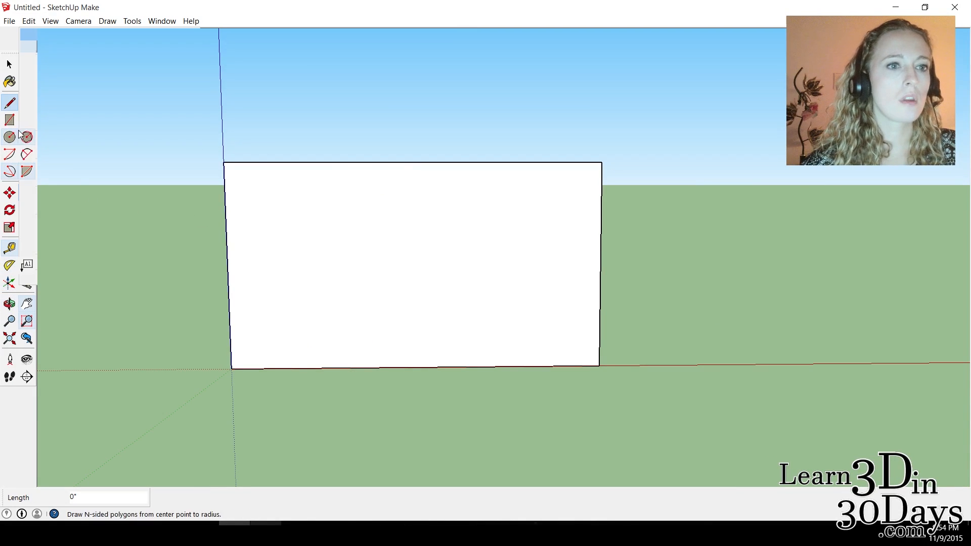
pyautogui.click(10, 249)
pyautogui.click(226, 218)
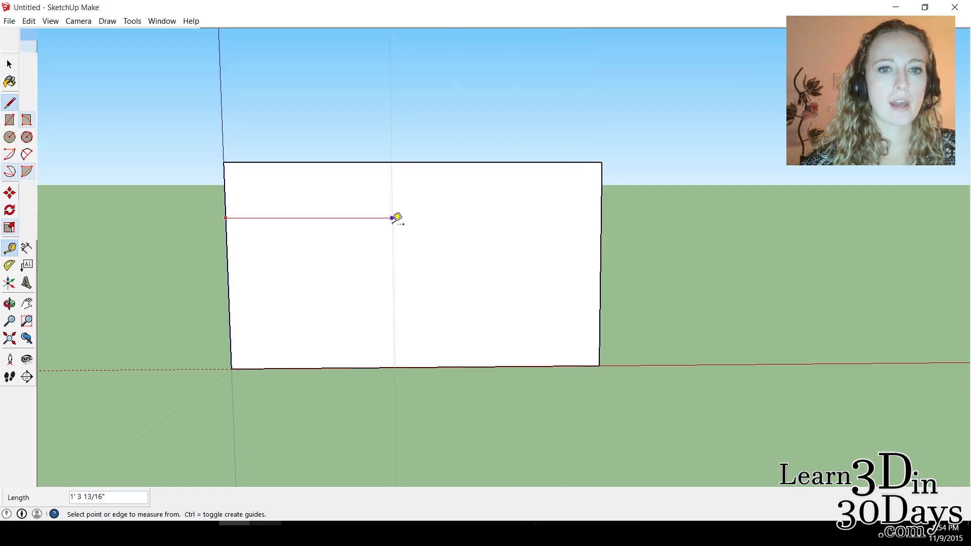
pyautogui.click(424, 218)
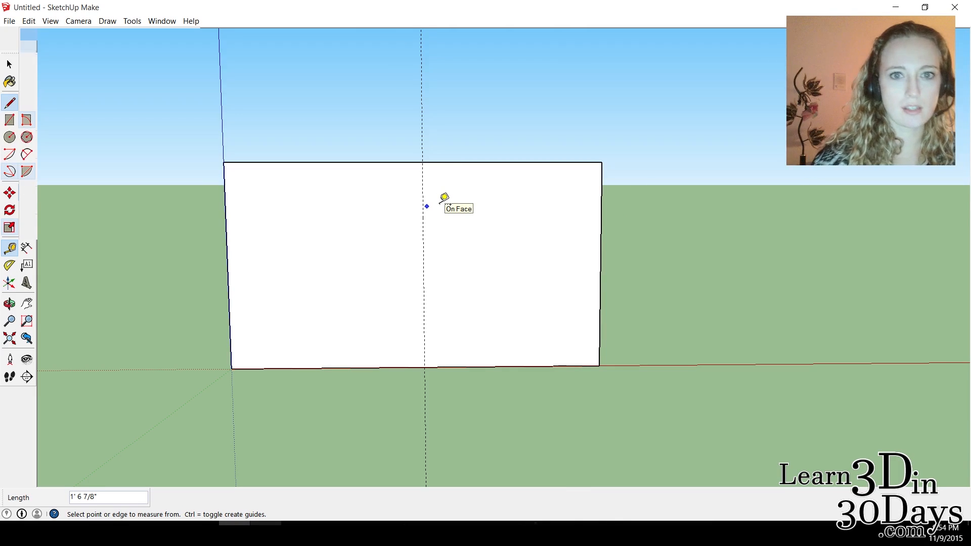
pyautogui.press('Return')
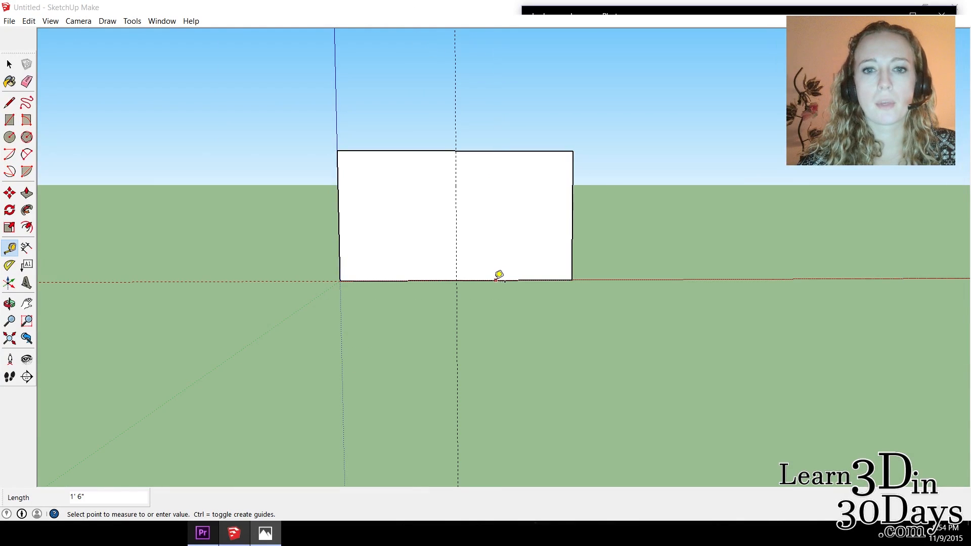
# Place a horizontal Tape Measure guide 37" above the front wall's bottom edge.
pyautogui.click(495, 280)
pyautogui.click(494, 280)
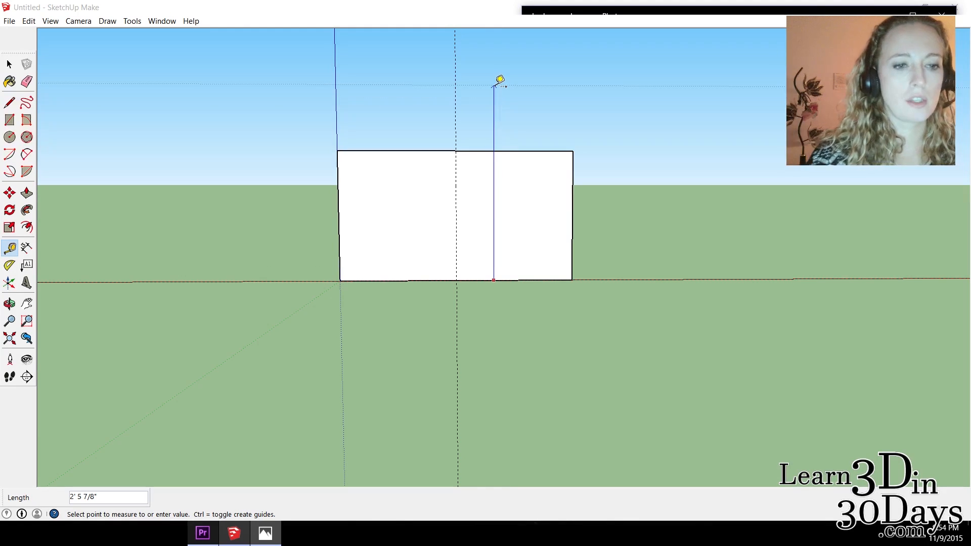
pyautogui.write('37')
pyautogui.press('Return')
# Draw two sloping lines from the front wall's upper corners to the guides' intersection to form a triangular gable face.
pyautogui.scroll(-2, 505, 106)
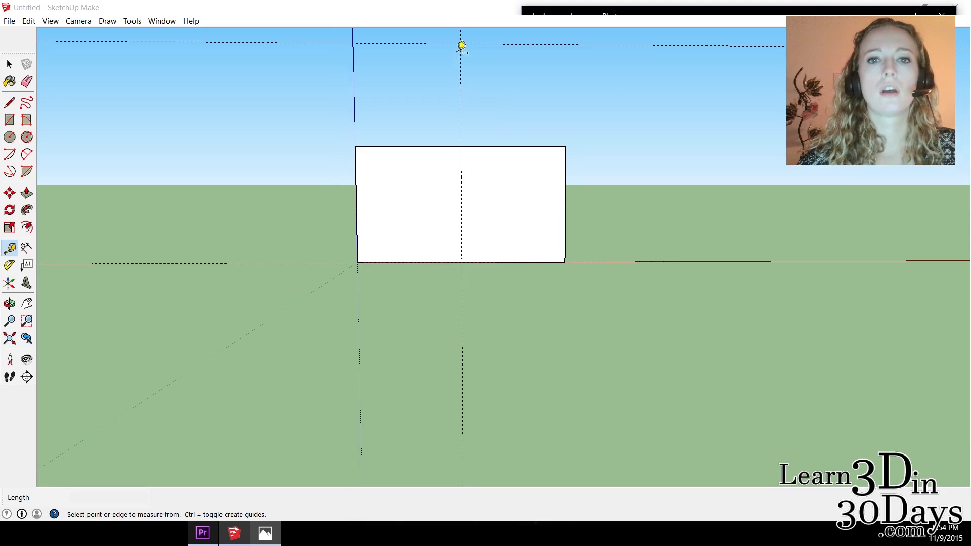
pyautogui.click(6, 102)
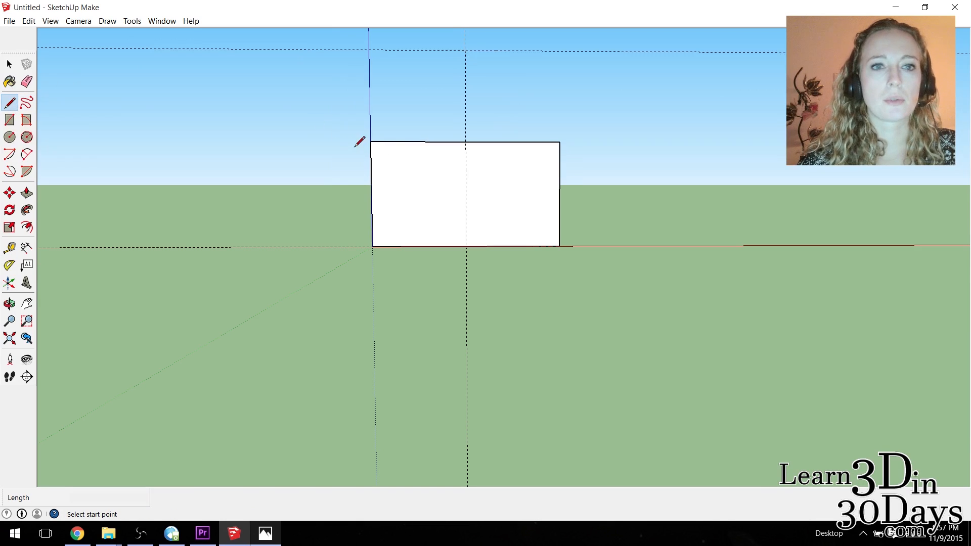
pyautogui.click(371, 142)
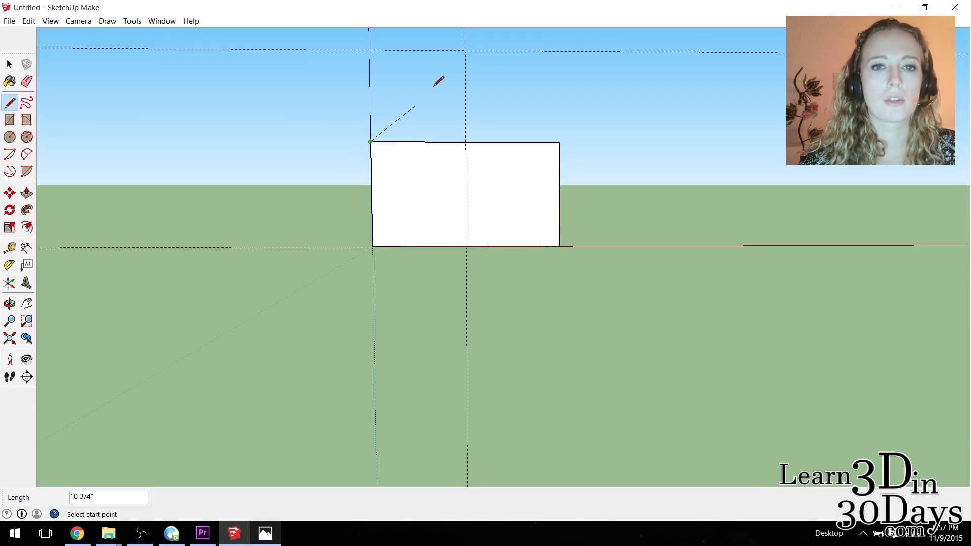
pyautogui.click(464, 51)
pyautogui.click(560, 143)
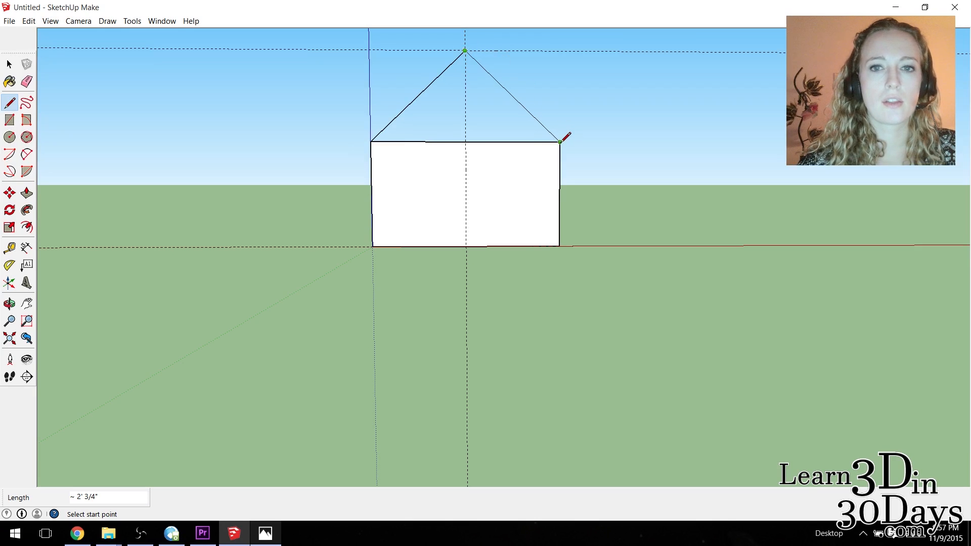
# Copy the triangular front gable face and paste it onto the opposite end wall, aligned with that wall's upper corners.
pyautogui.click(9, 304)
pyautogui.moveTo(459, 69); pyautogui.dragTo(748, 181)
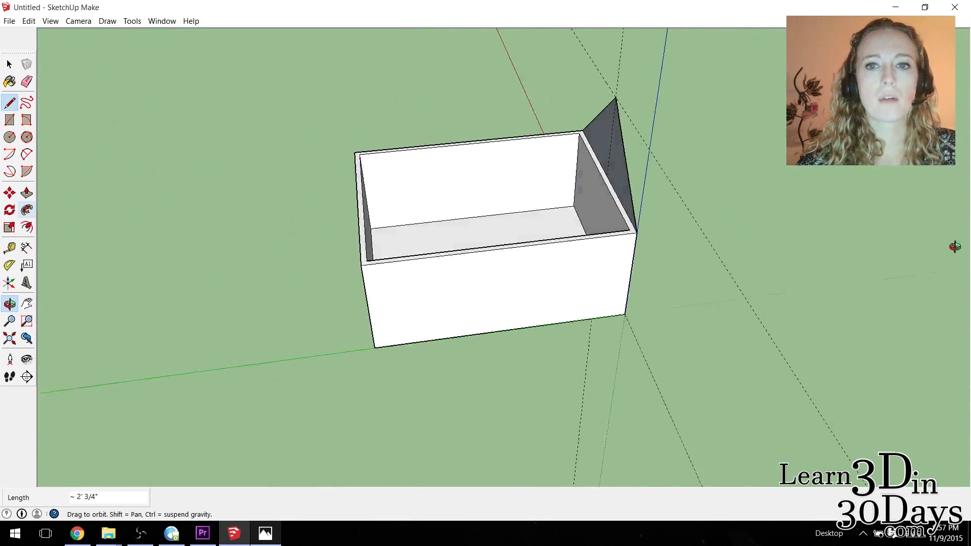
pyautogui.moveTo(654, 192)
pyautogui.mouseDown()
pyautogui.moveTo(683, 174)
pyautogui.moveTo(672, 146)
pyautogui.moveTo(669, 191)
pyautogui.mouseUp()
pyautogui.click(9, 65)
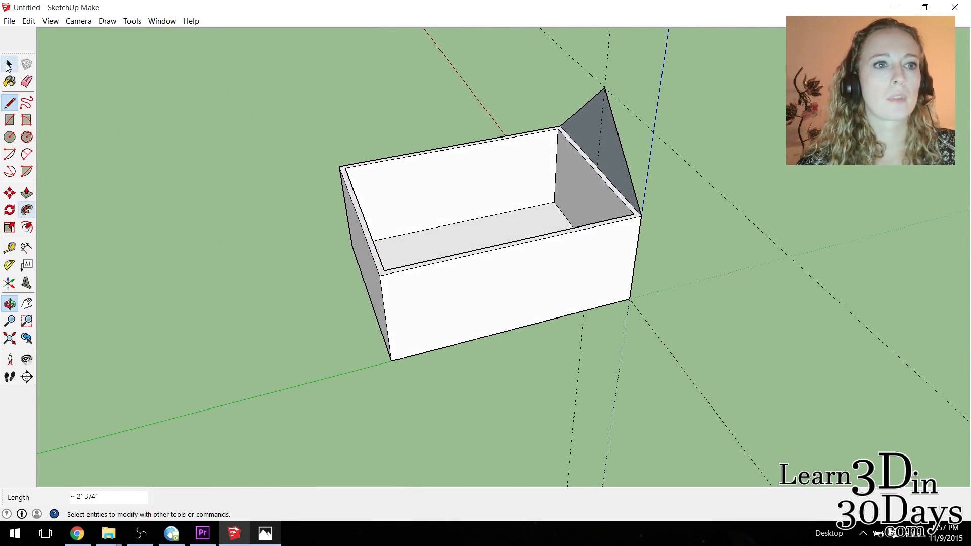
pyautogui.click(610, 157)
pyautogui.hotkey('ctrl', 'v')
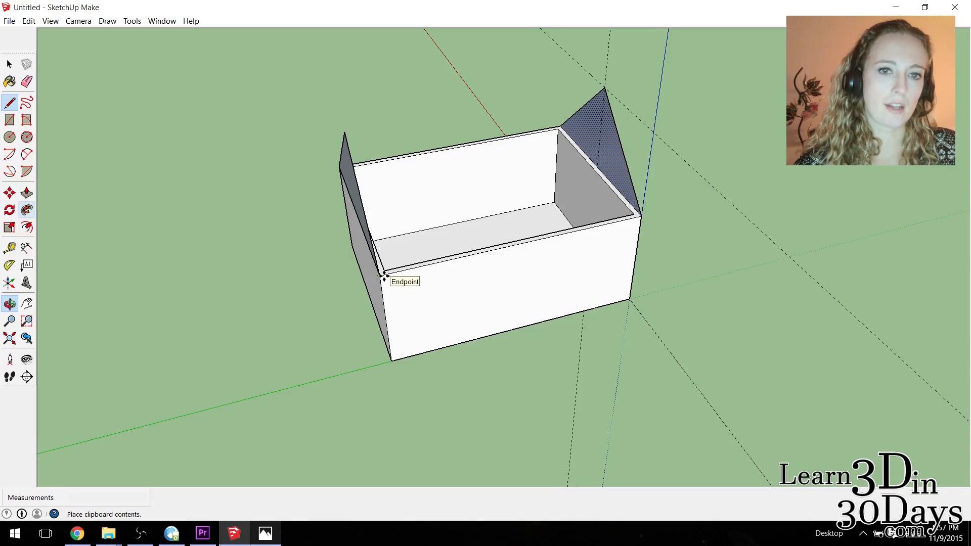
pyautogui.click(384, 276)
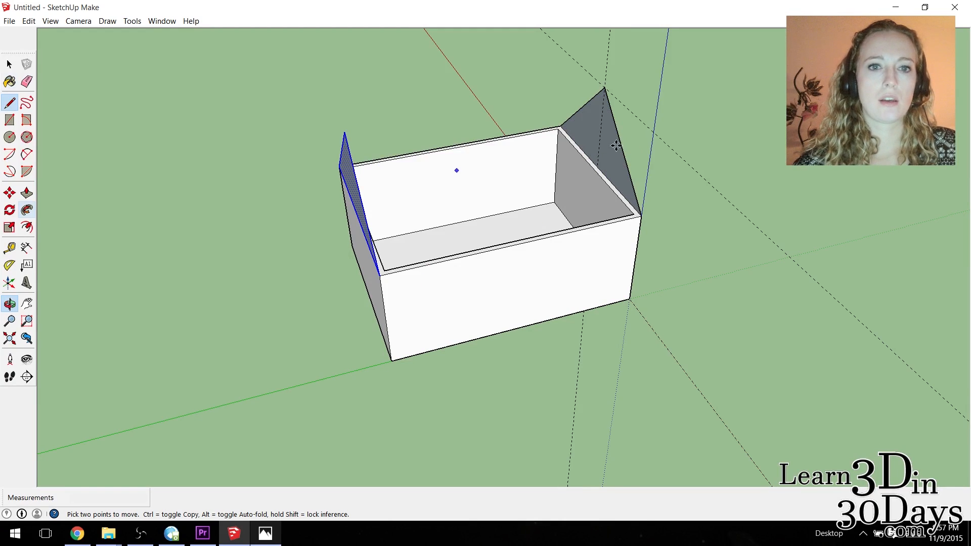
# Push/Pull both triangular gable faces inward to match the thickness of the end walls.
pyautogui.scroll(4, 582, 112)
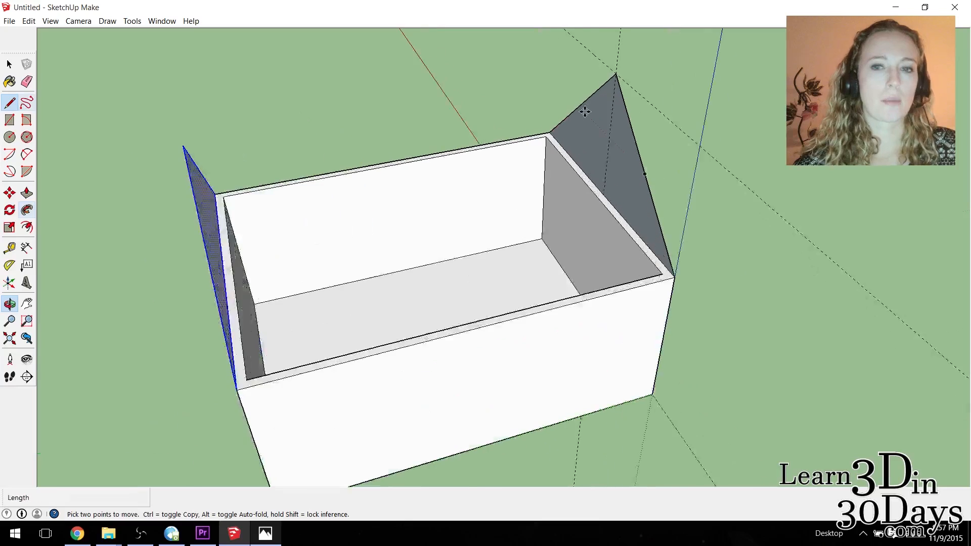
pyautogui.press('space')
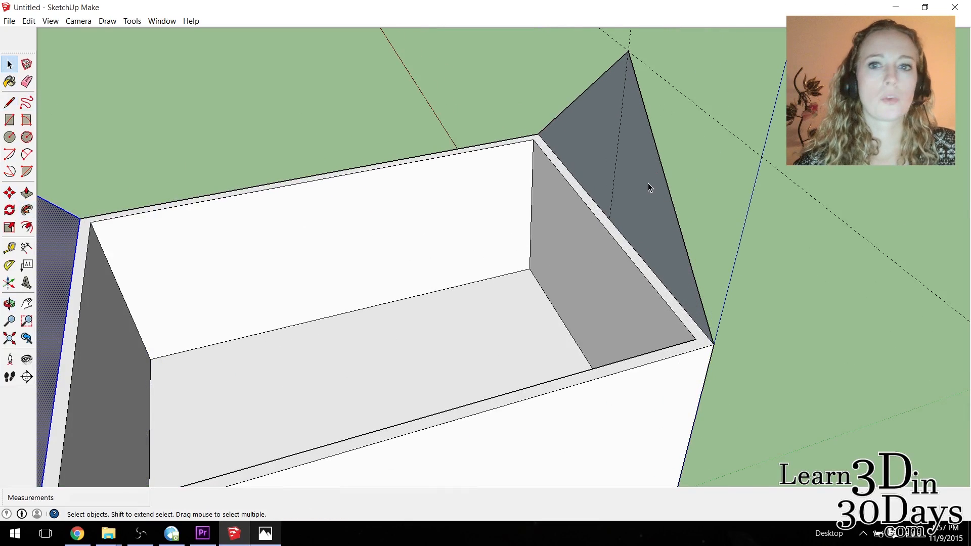
pyautogui.click(26, 192)
pyautogui.click(652, 214)
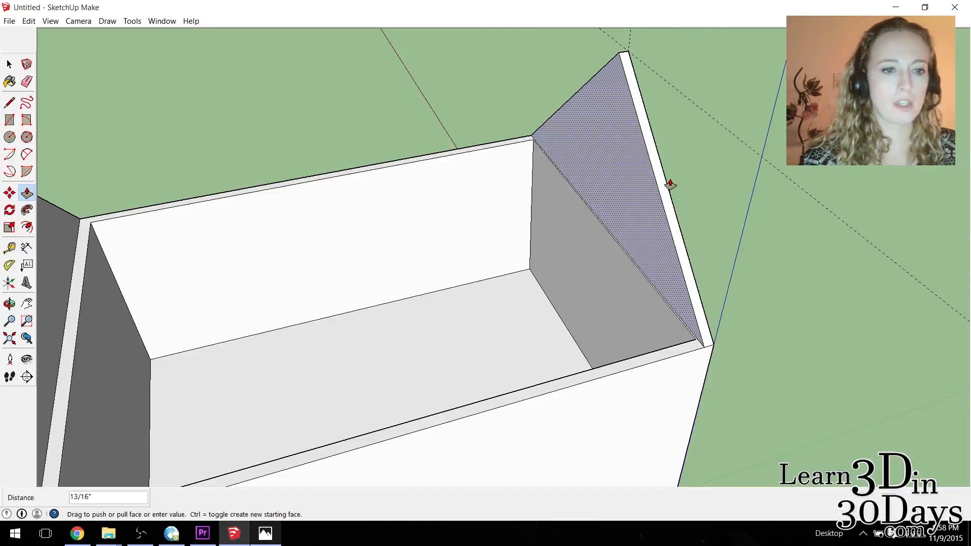
pyautogui.click(670, 185)
pyautogui.scroll(-1, 109, 276)
pyautogui.click(59, 256)
pyautogui.click(70, 255)
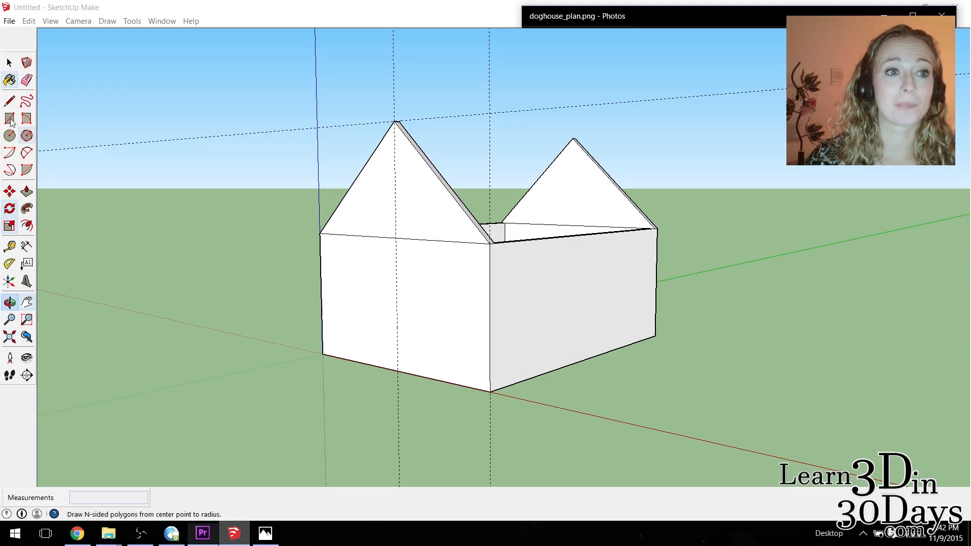
# Consult doghouse_plan.png and place vertical Tape Measure guides 8" in from both side edges of the front wall.
pyautogui.moveTo(470, 287); pyautogui.dragTo(655, 271)
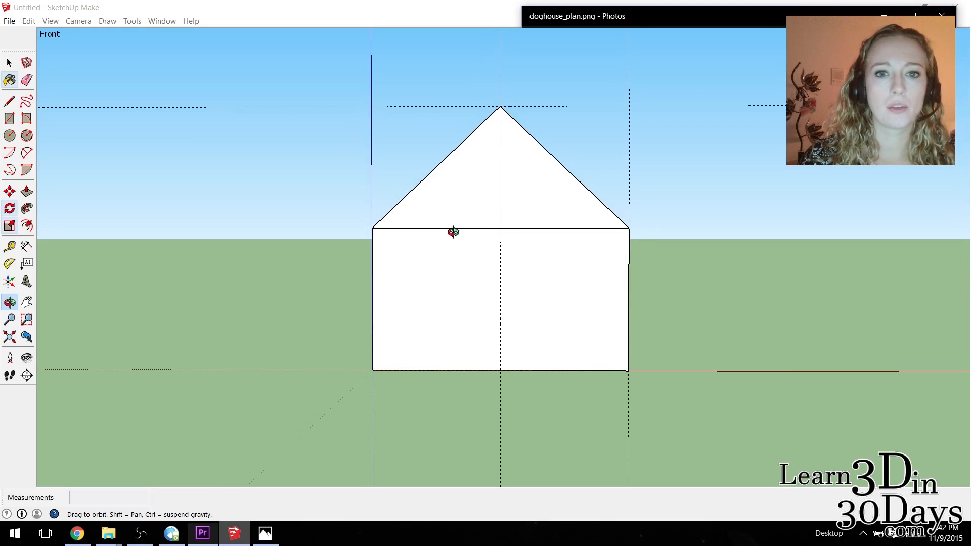
pyautogui.click(263, 531)
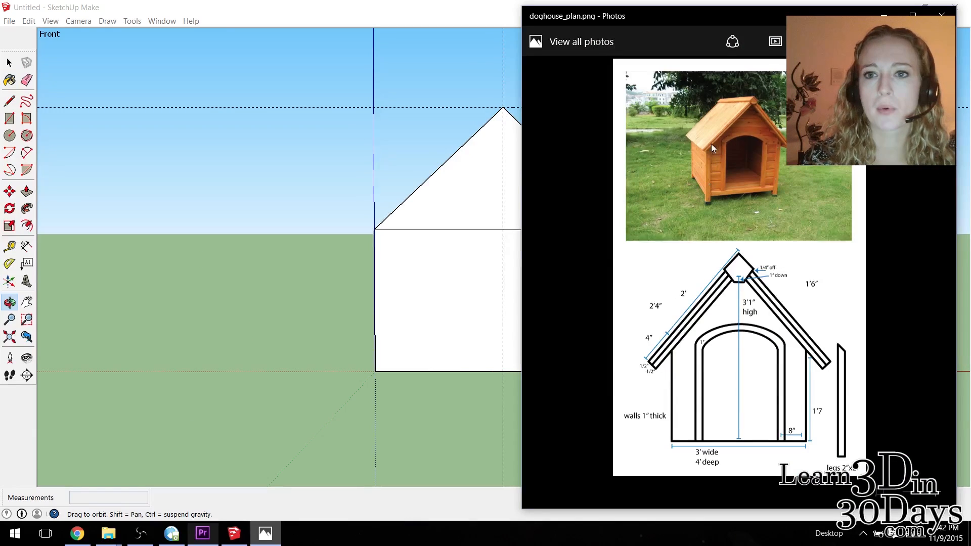
pyautogui.click(340, 5)
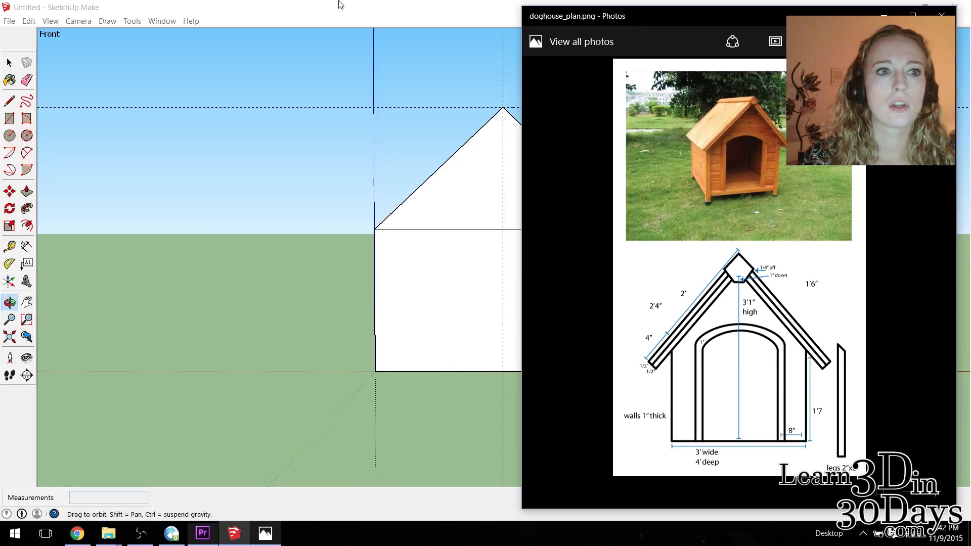
pyautogui.click(9, 118)
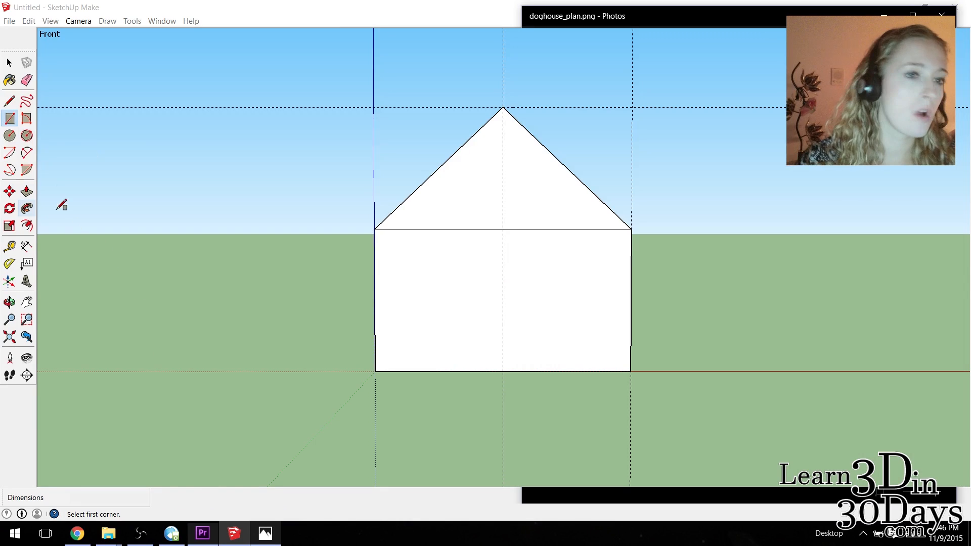
pyautogui.click(10, 246)
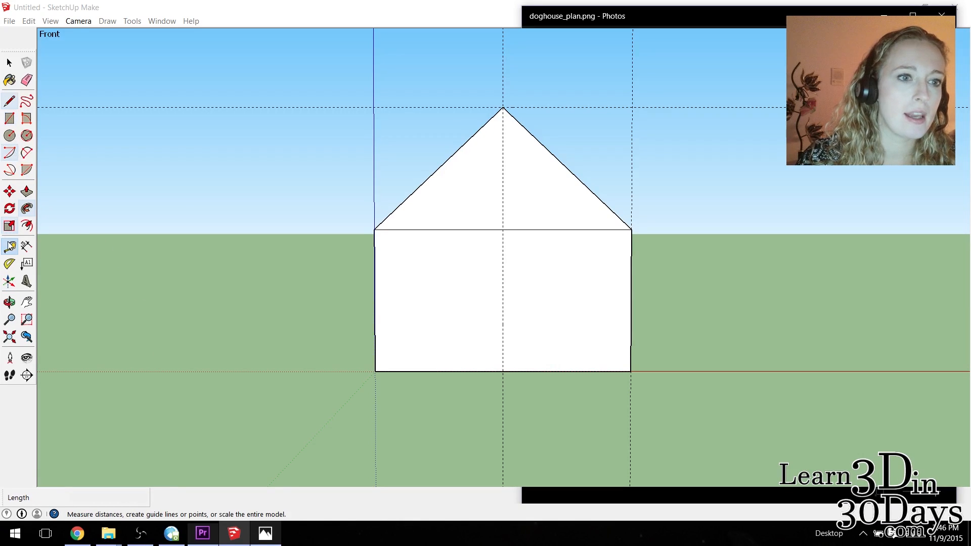
pyautogui.click(631, 354)
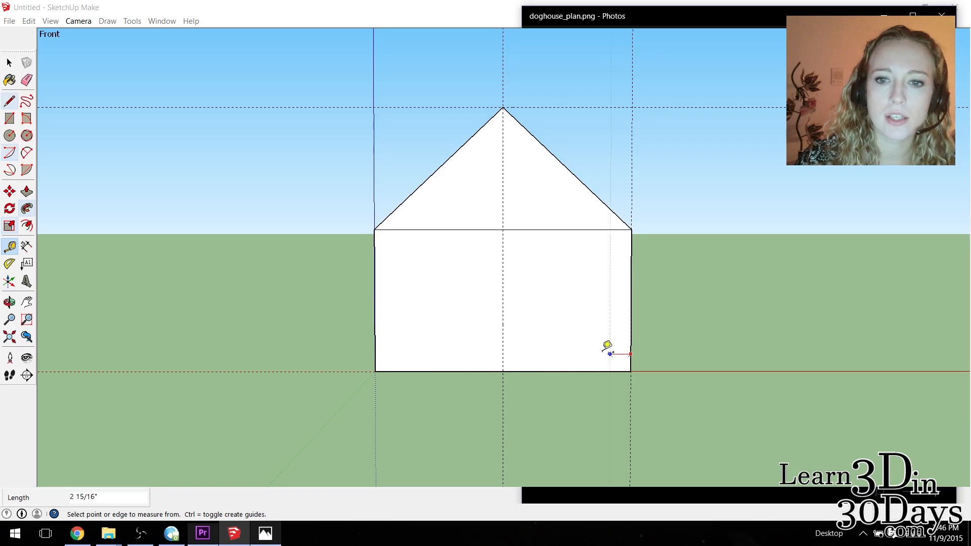
pyautogui.click(571, 355)
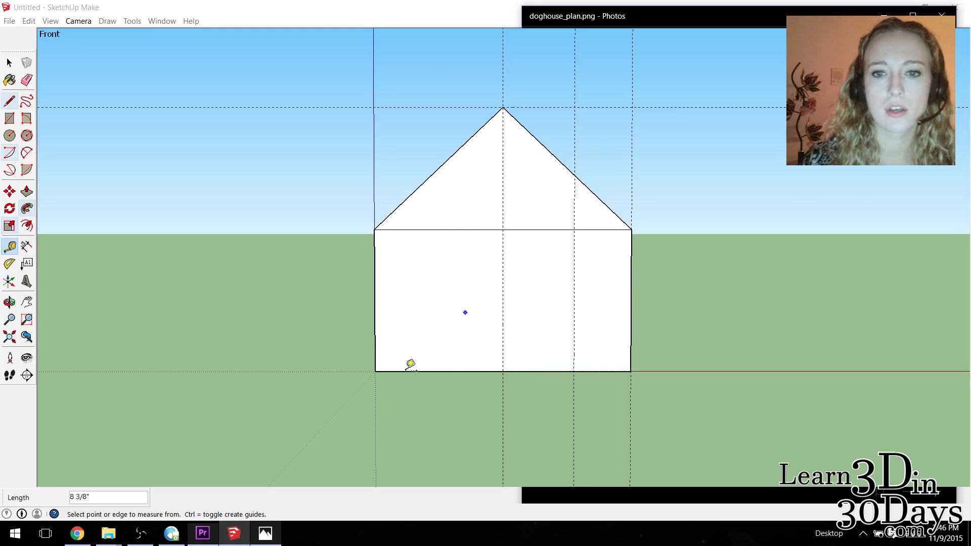
pyautogui.click(375, 346)
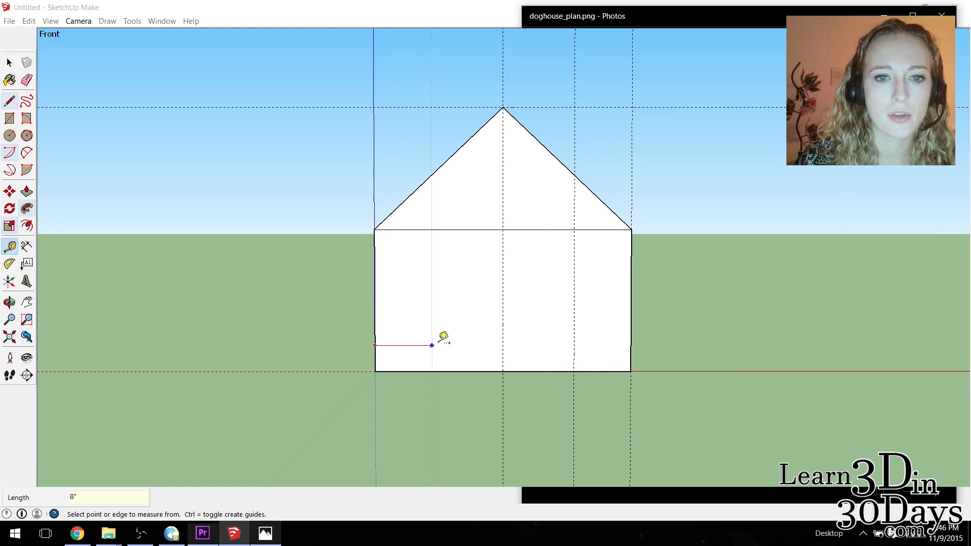
pyautogui.click(433, 345)
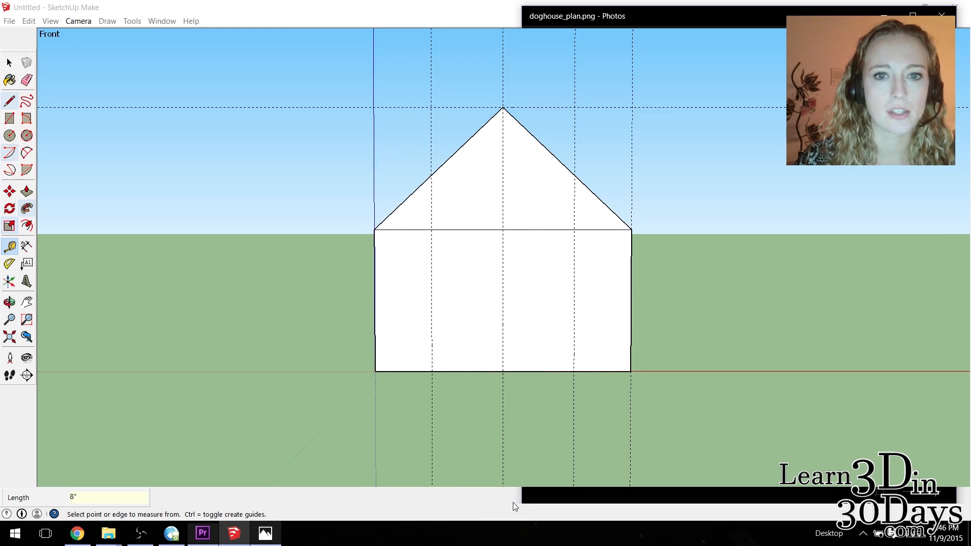
# Draw a doorway rectangle 1' 8" wide between the two inner guides, from the front wall's top line to its bottom edge.
pyautogui.click(9, 117)
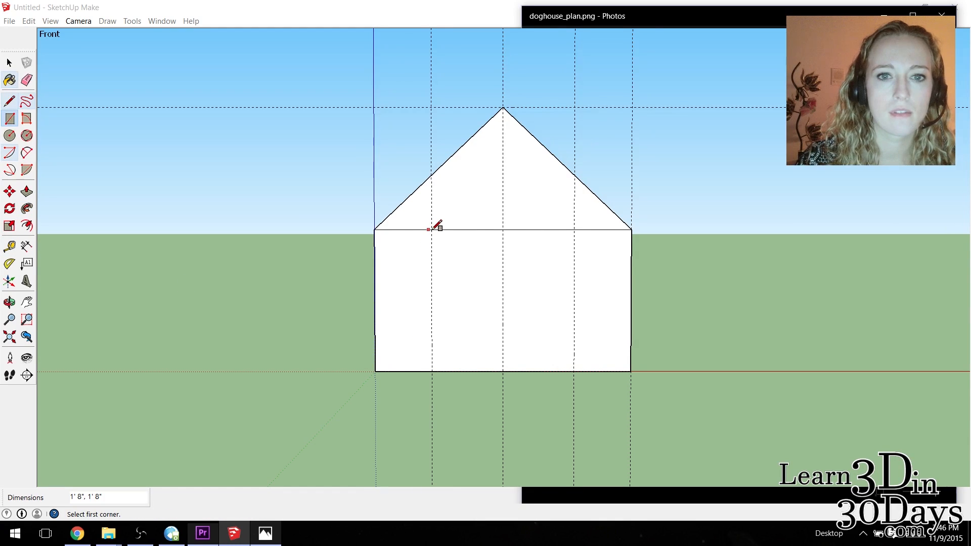
pyautogui.click(431, 230)
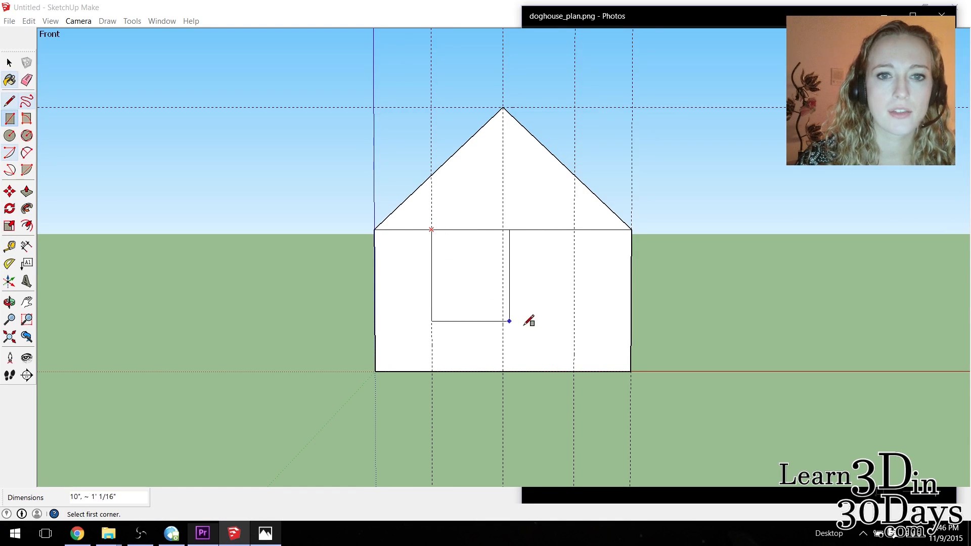
pyautogui.click(573, 371)
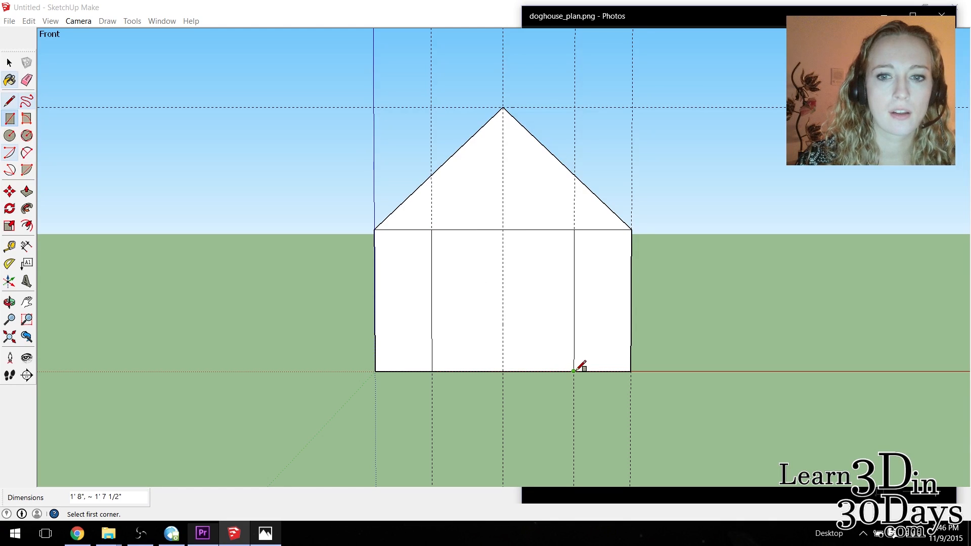
# Draw a two-point arc across the doorway rectangle's upper corners with an upward bulge of about 4 7/16".
pyautogui.click(28, 155)
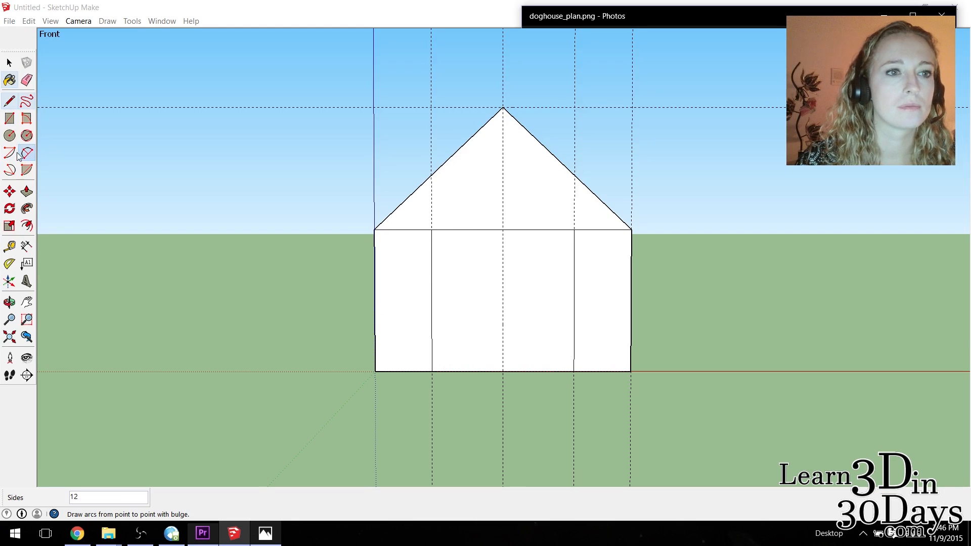
pyautogui.click(17, 154)
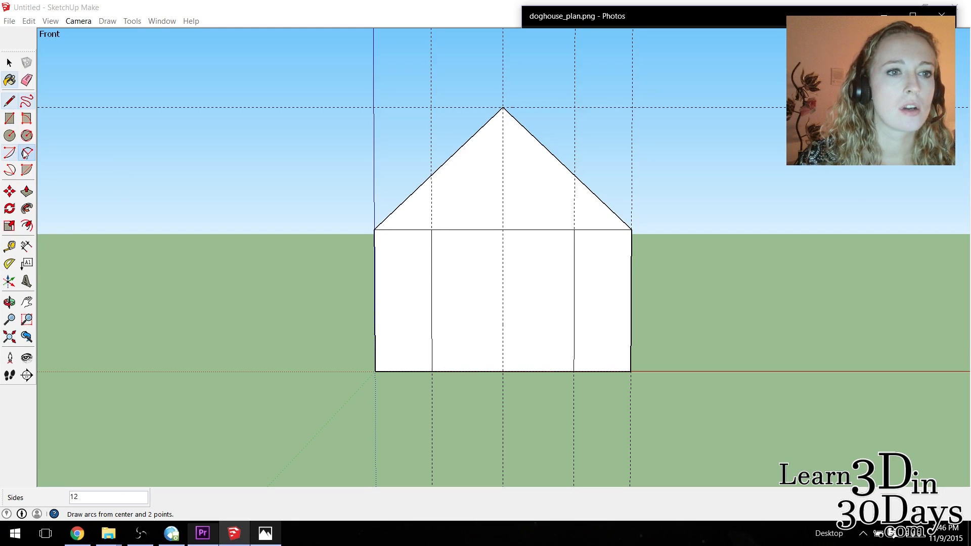
pyautogui.click(25, 154)
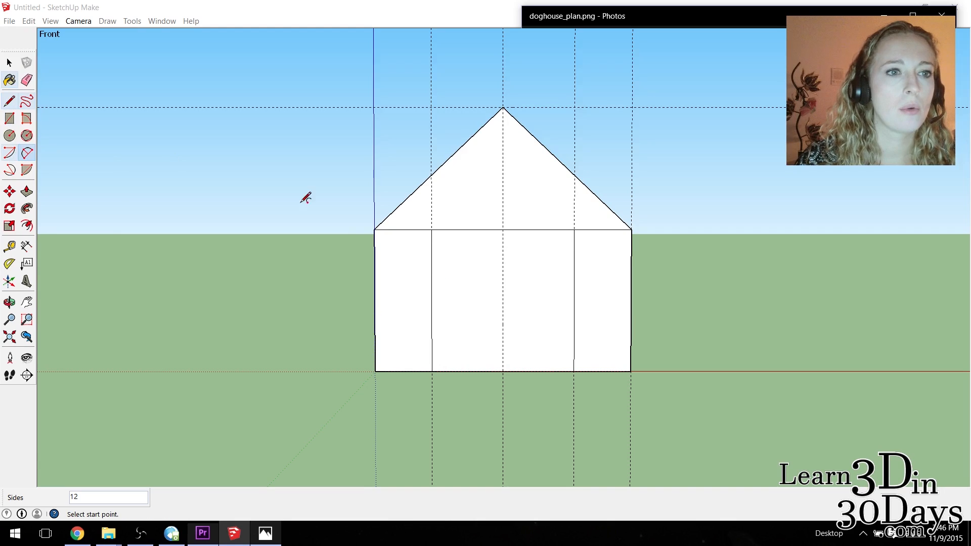
pyautogui.click(431, 230)
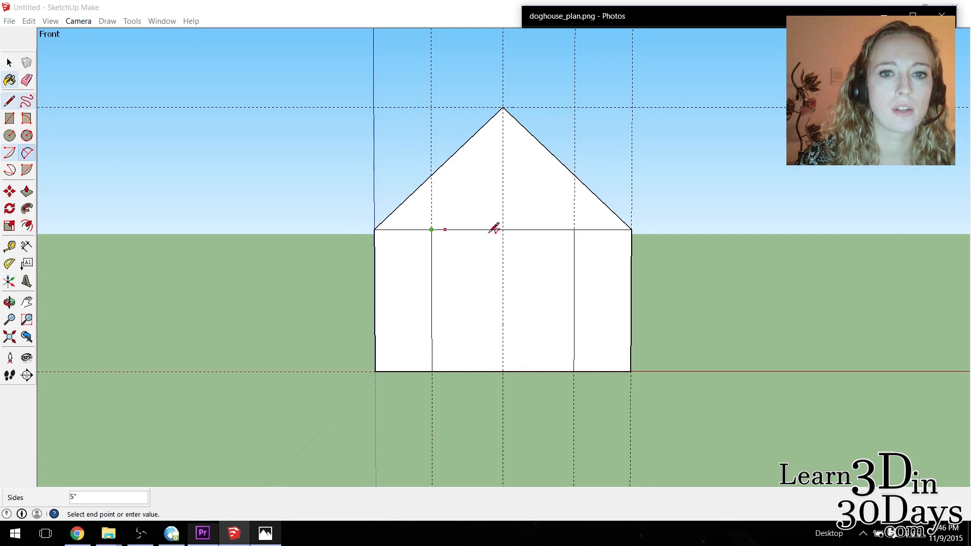
pyautogui.click(574, 229)
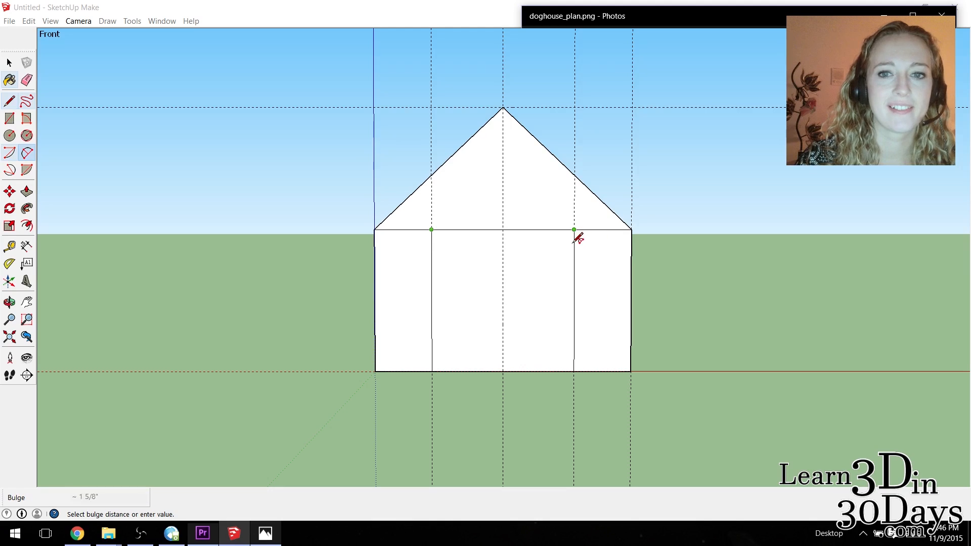
pyautogui.click(565, 197)
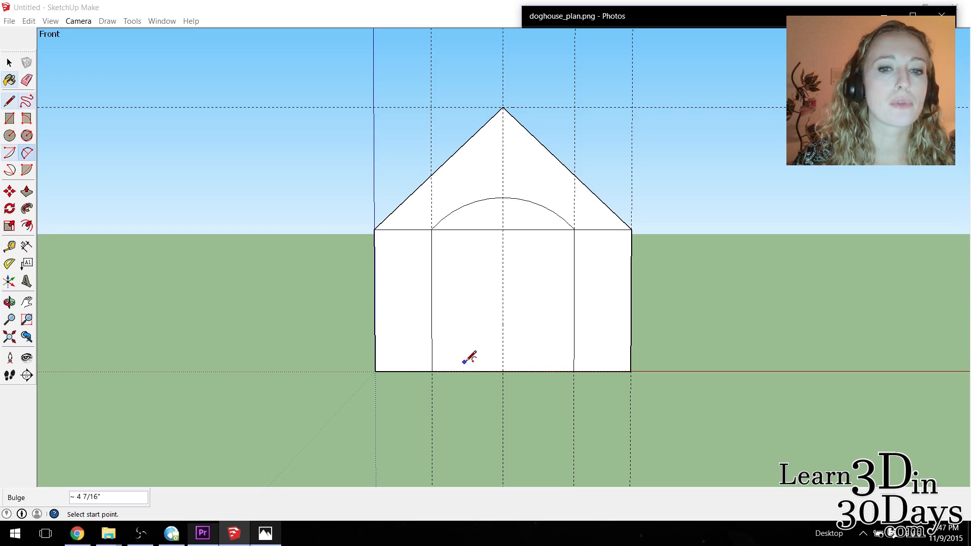
# Draw a 1' 8" by about 1" rectangle along the bottom of the doorway as a sill strip.
pyautogui.click(14, 118)
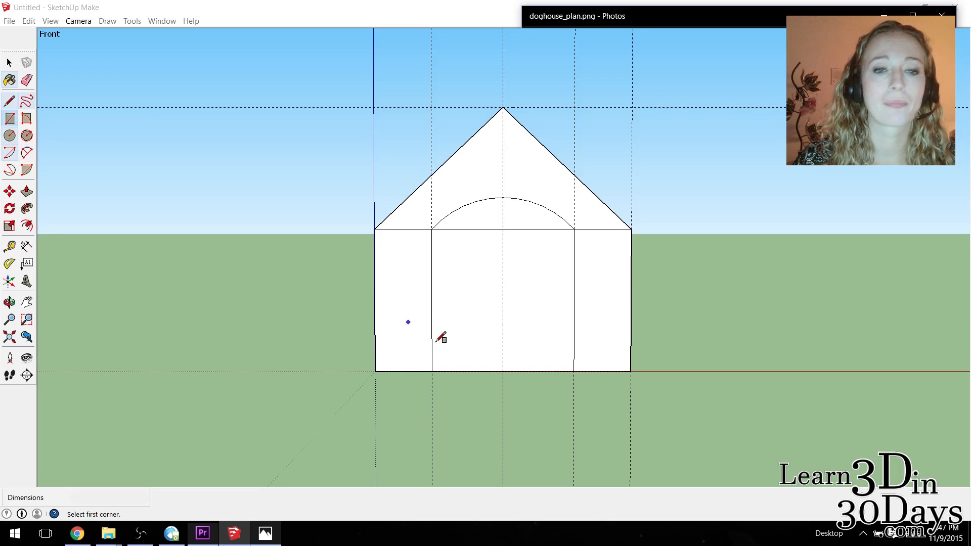
pyautogui.click(432, 371)
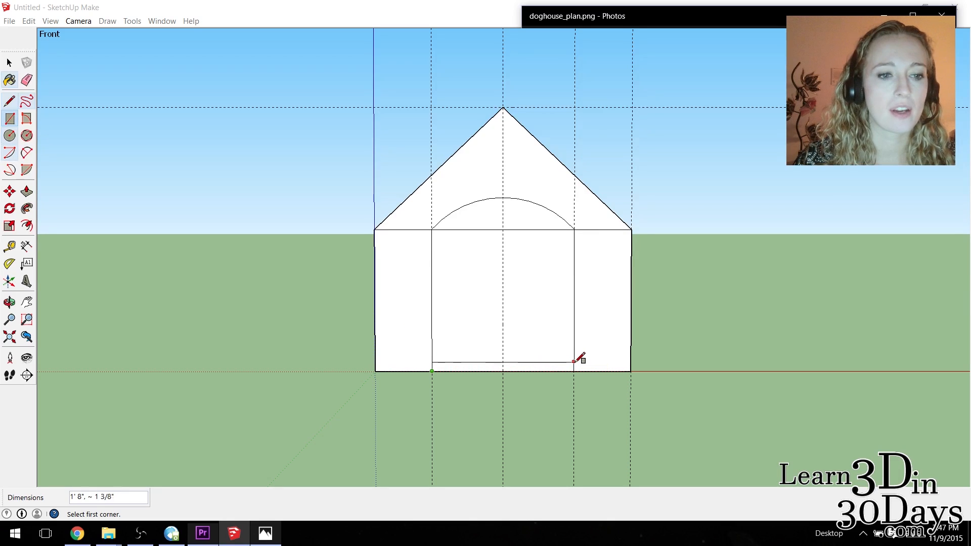
pyautogui.click(573, 364)
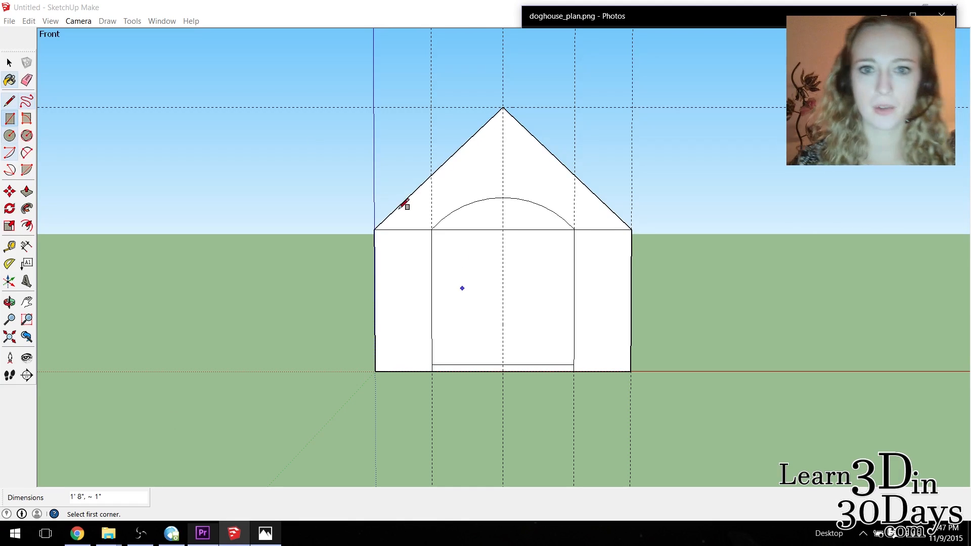
# Erase the line between front wall and gable, the sill strip's side edges and the two doorway guides, leaving one arched outline.
pyautogui.click(212, 107)
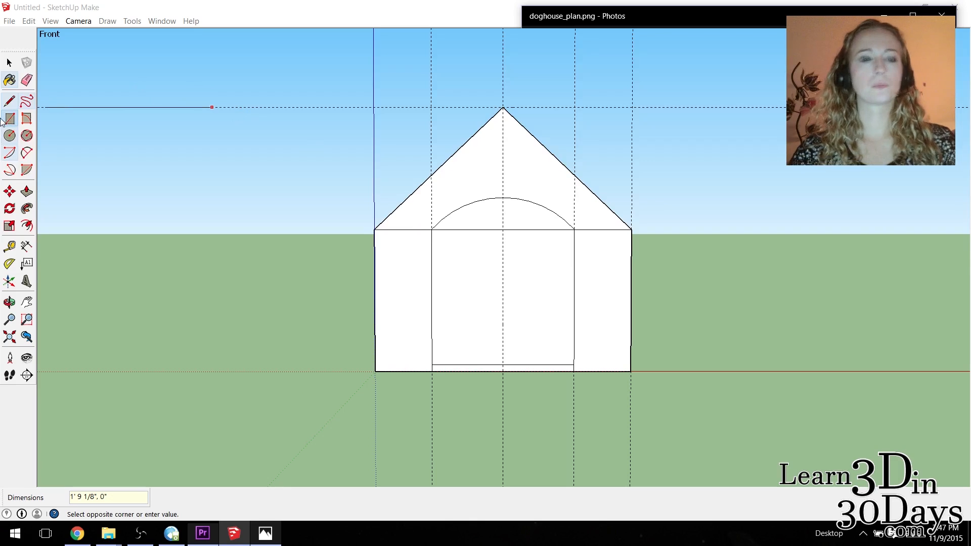
pyautogui.click(26, 80)
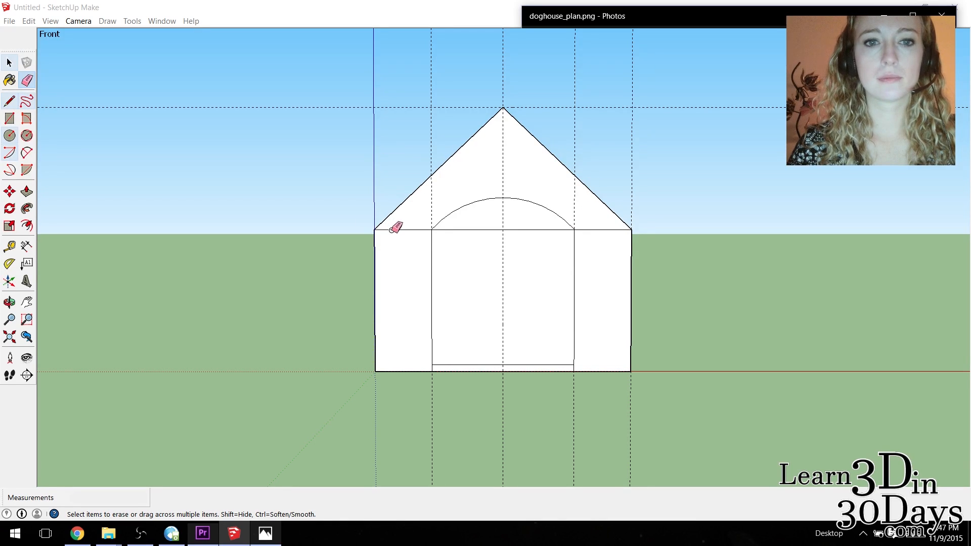
pyautogui.click(9, 303)
pyautogui.moveTo(505, 217); pyautogui.dragTo(485, 215)
pyautogui.moveTo(481, 218); pyautogui.dragTo(408, 216)
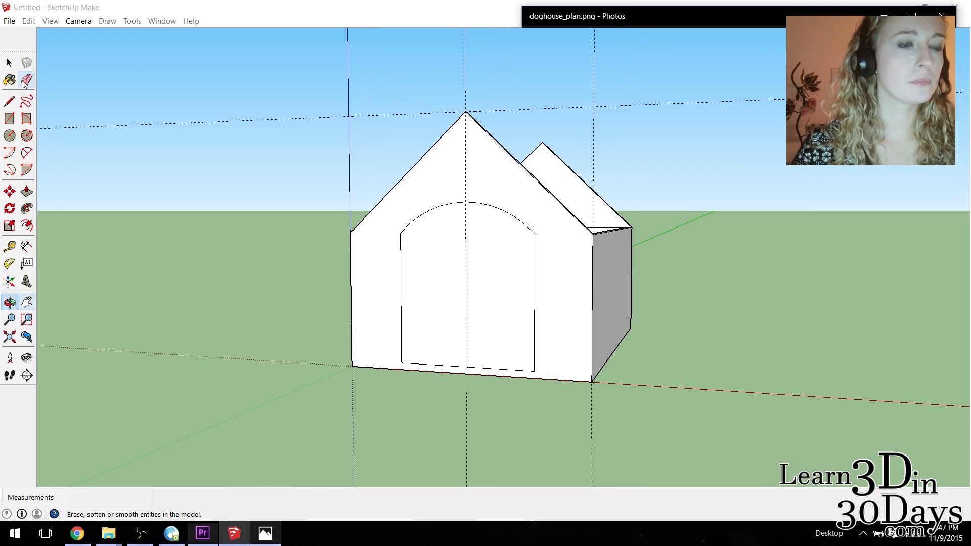
# Push/Pull the arched doorway face 1" inward through the front wall.
pyautogui.click(9, 63)
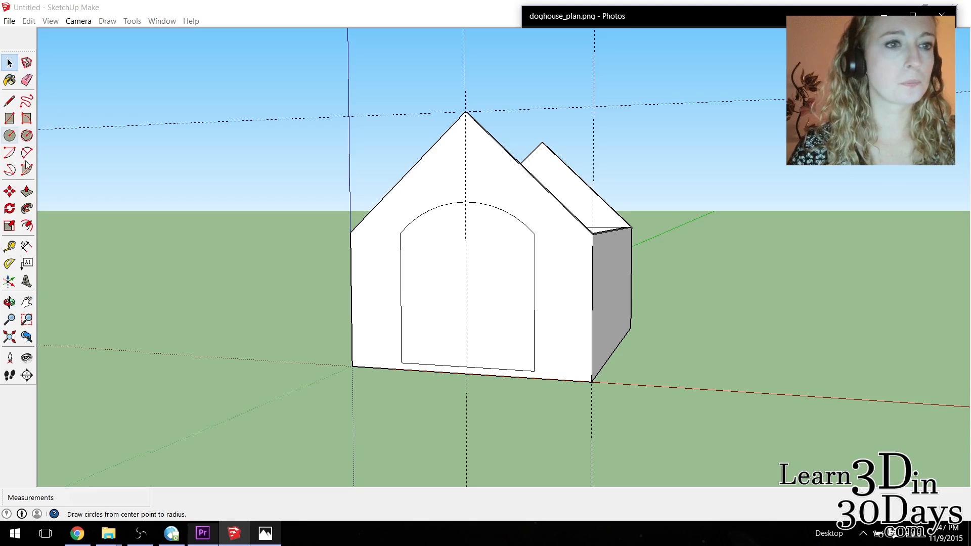
pyautogui.click(27, 191)
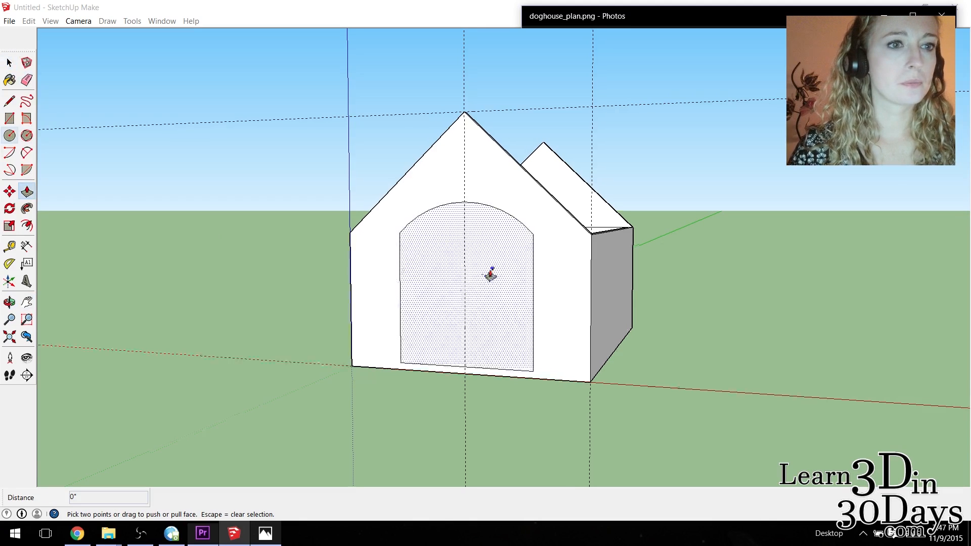
pyautogui.click(456, 296)
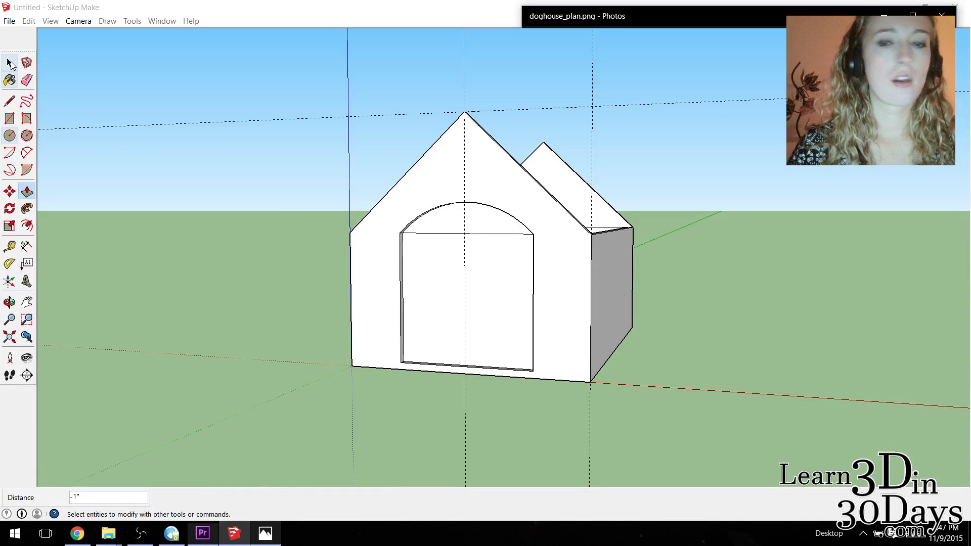
# Delete the leftover horizontal line across the doorway opening where the arch begins.
pyautogui.click(10, 63)
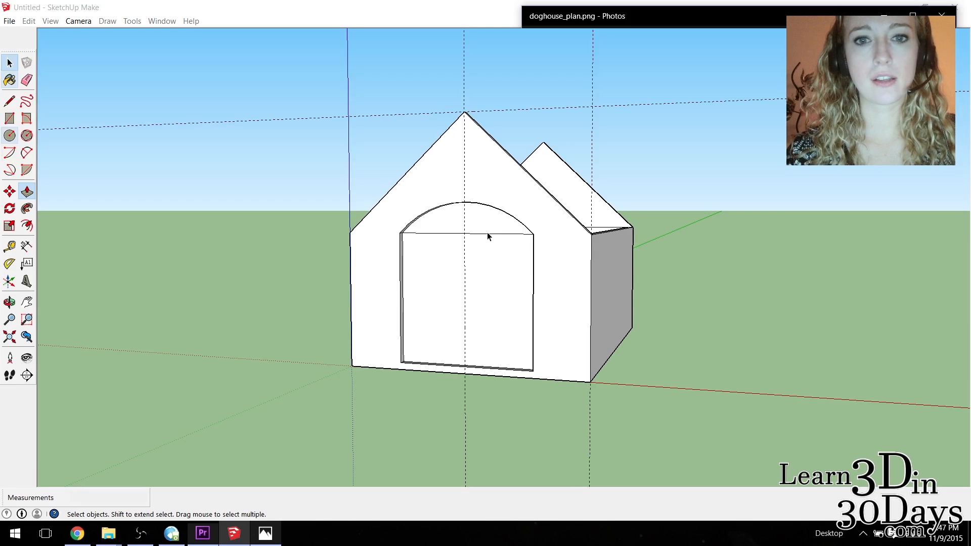
pyautogui.click(9, 302)
pyautogui.moveTo(506, 327); pyautogui.dragTo(619, 375)
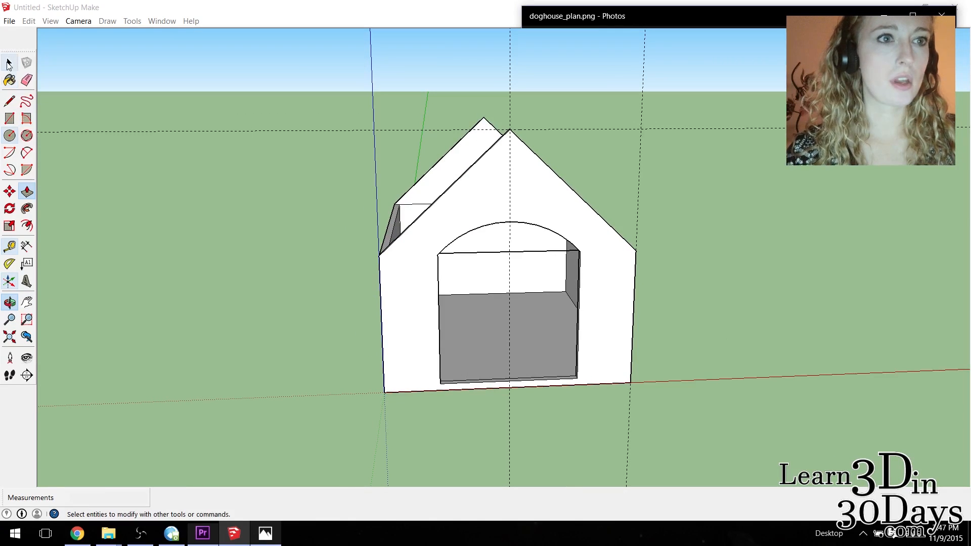
pyautogui.click(9, 63)
pyautogui.click(543, 250)
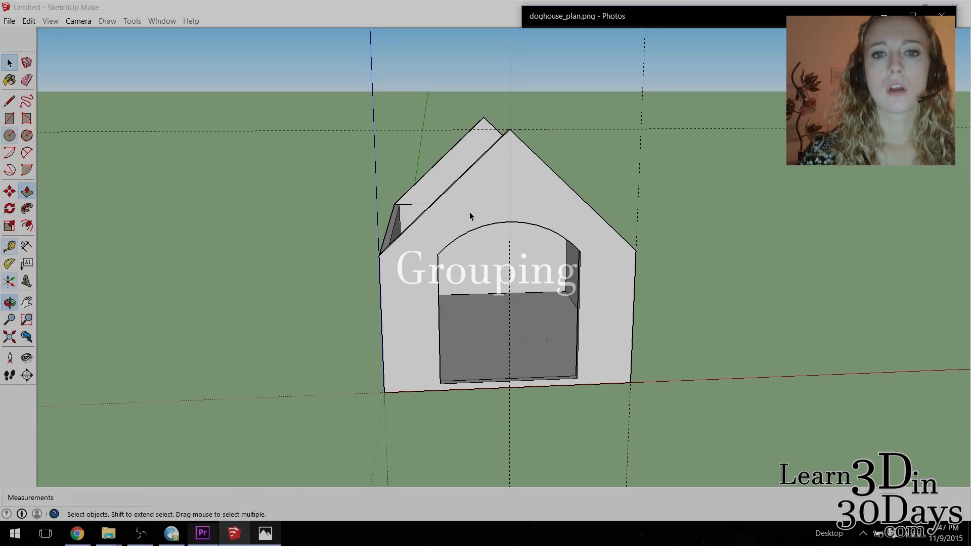
# Select all geometry connected to the front wall and make the doghouse body a group.
pyautogui.rightClick(470, 212)
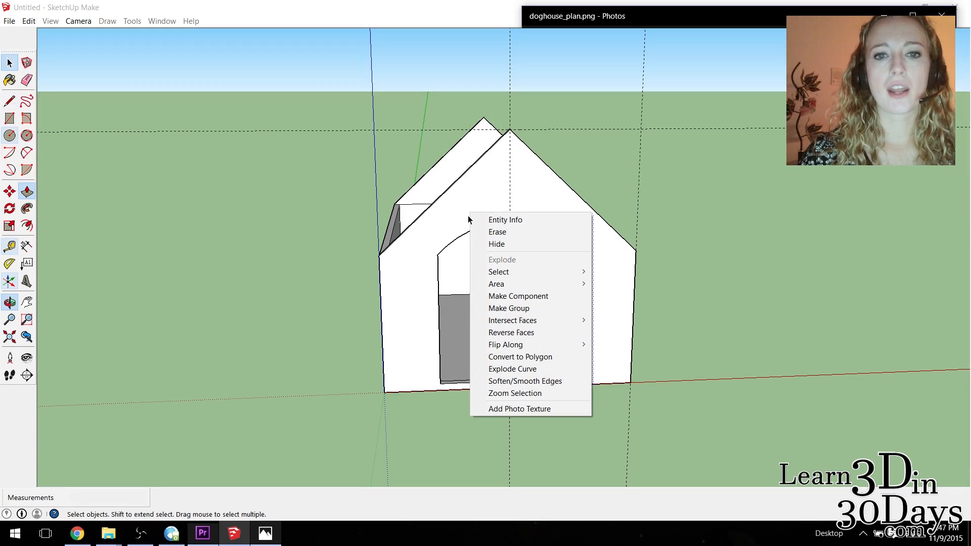
pyautogui.rightClick(467, 216)
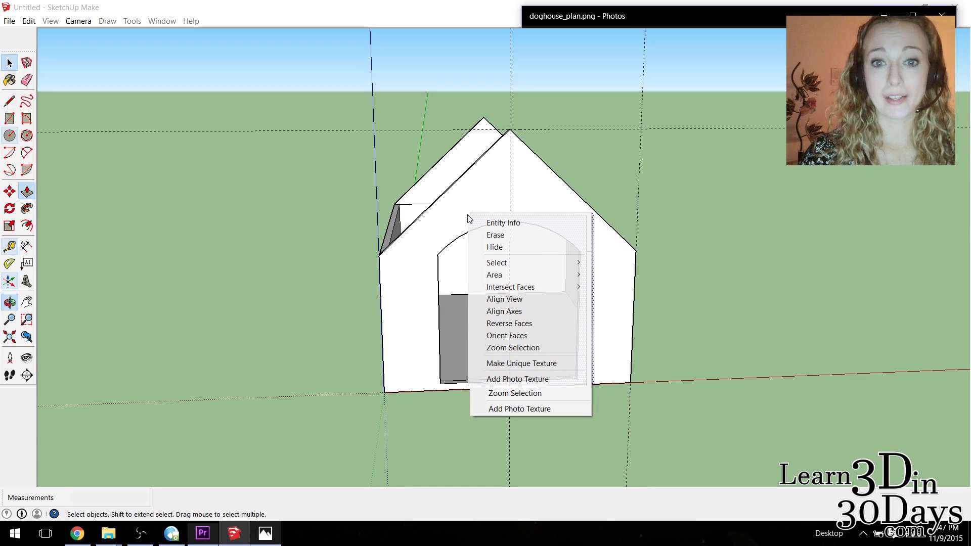
pyautogui.moveTo(540, 264)
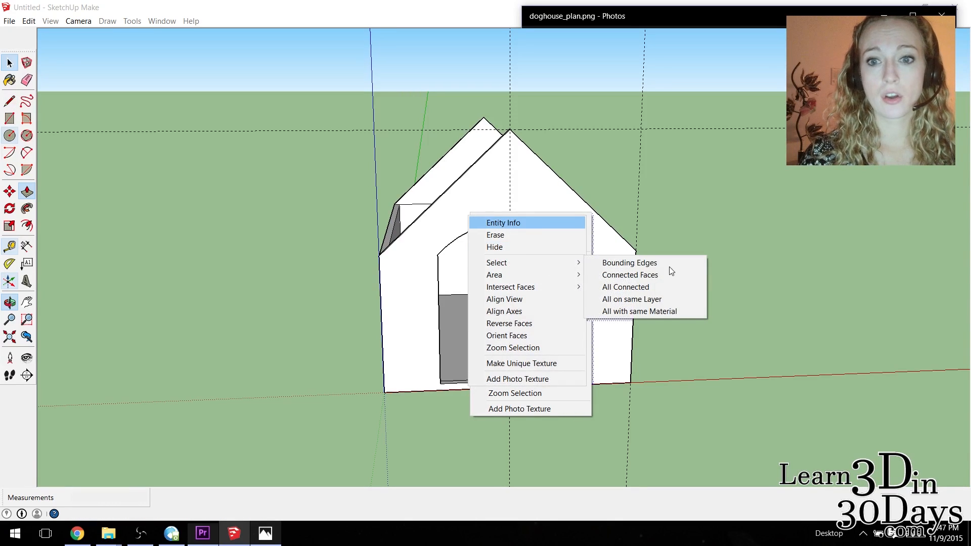
pyautogui.click(662, 287)
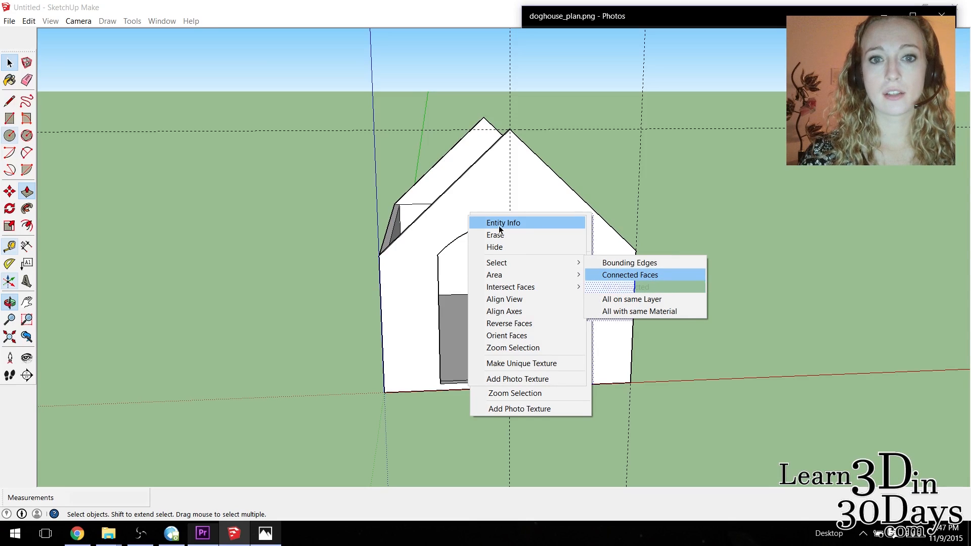
pyautogui.rightClick(463, 203)
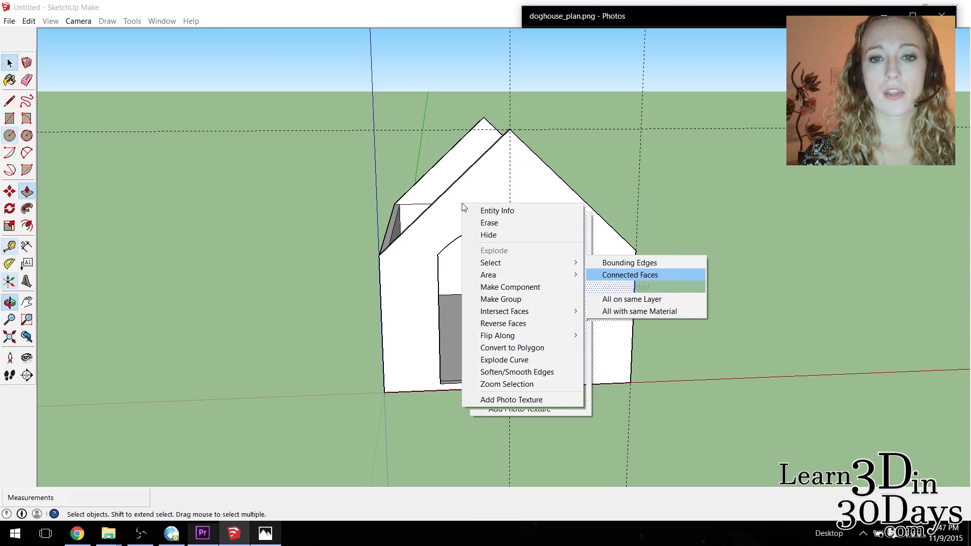
pyautogui.click(521, 302)
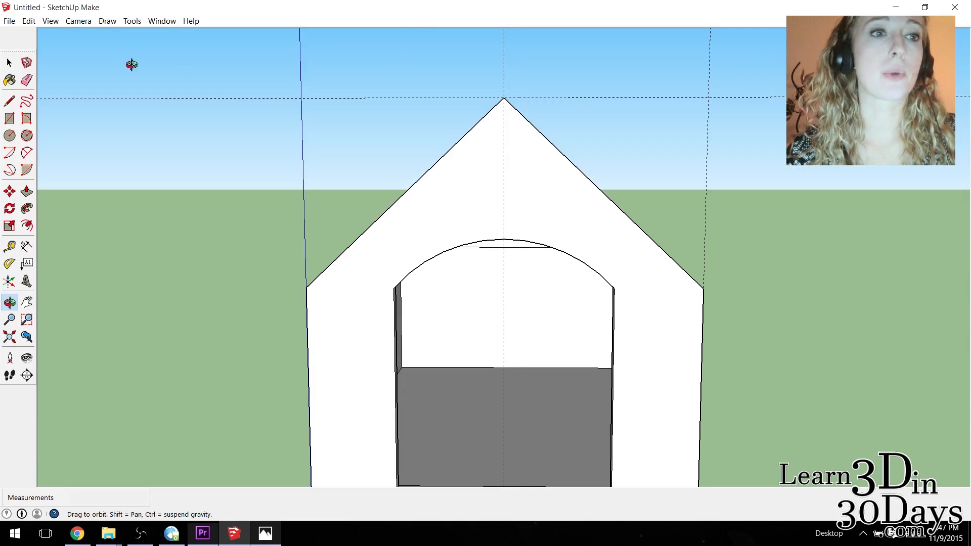
# Place Tape Measure guide lines parallel to both front gable slopes, offset outward by 1/2" and 1".
pyautogui.click(9, 247)
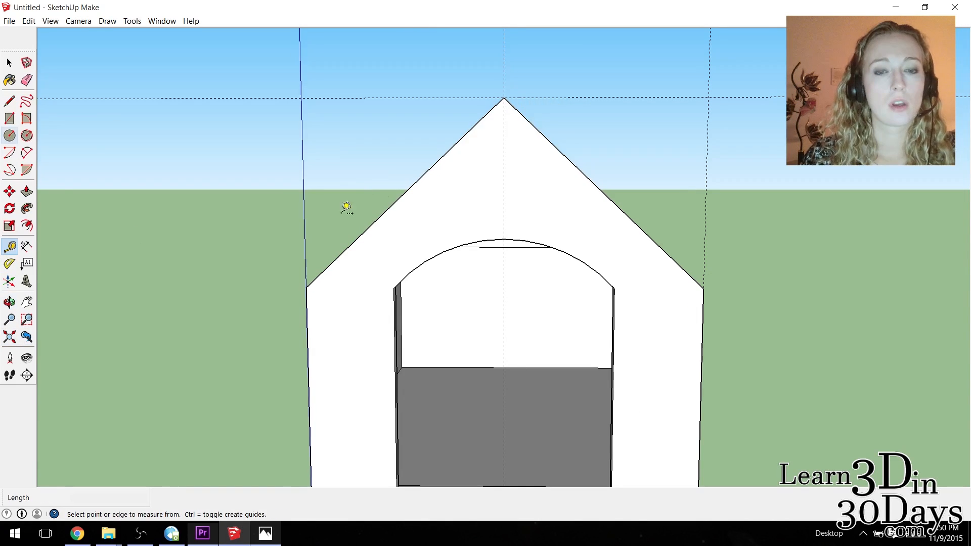
pyautogui.click(404, 194)
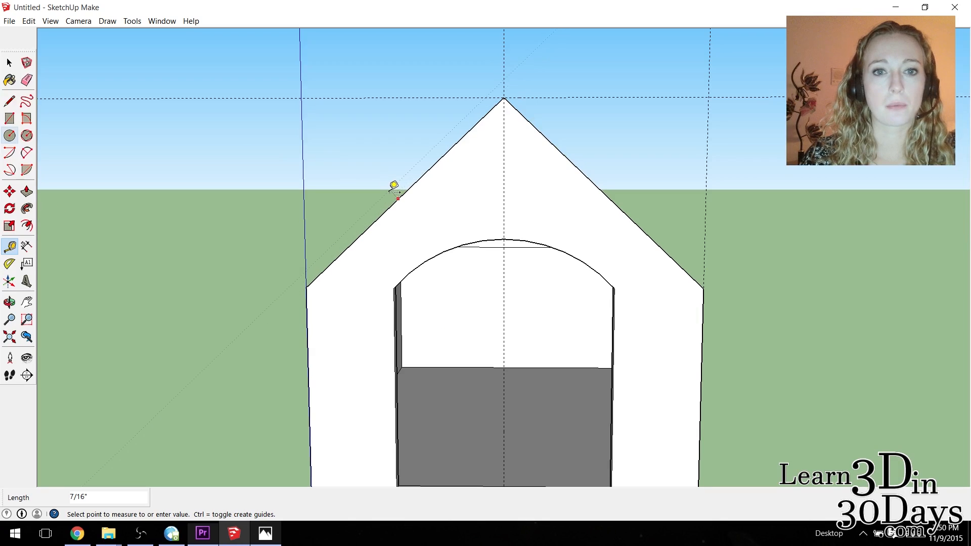
pyautogui.click(396, 189)
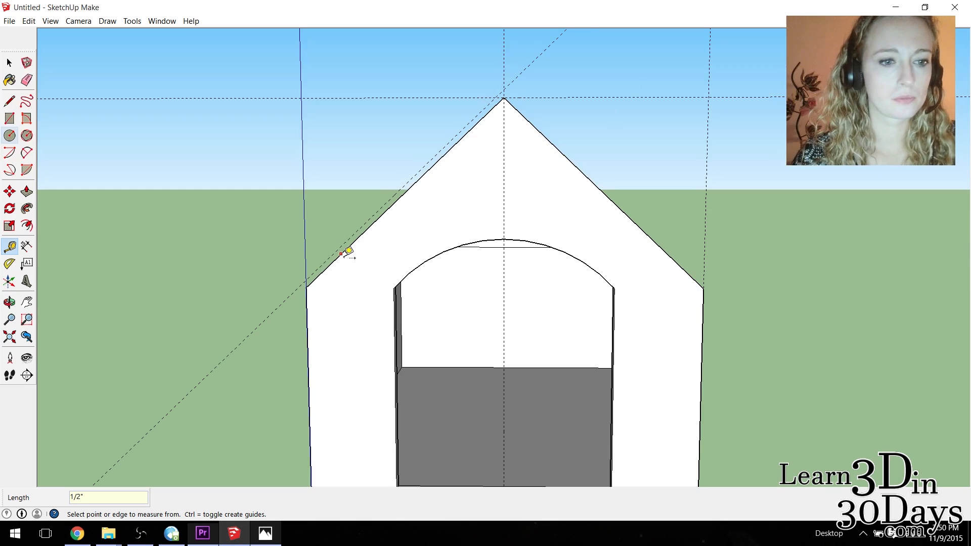
pyautogui.click(585, 172)
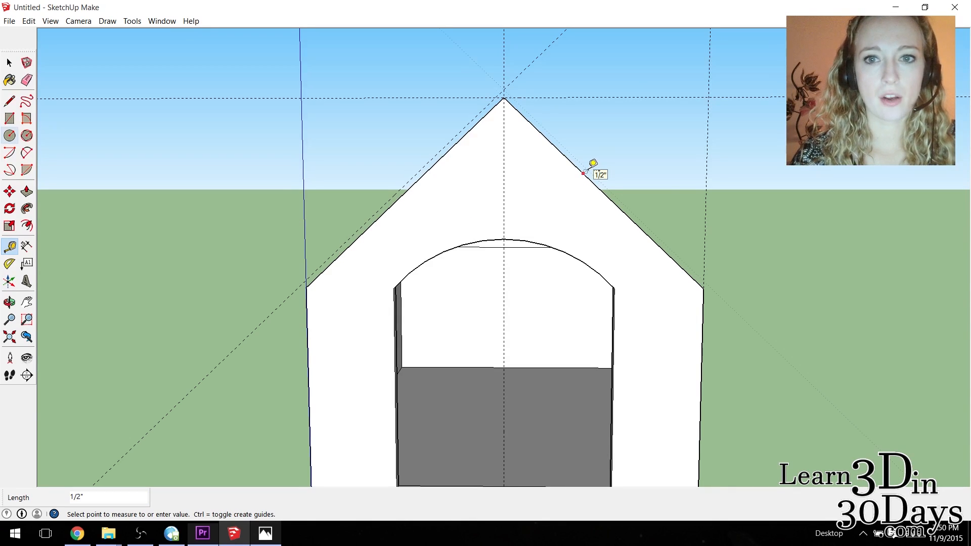
pyautogui.click(478, 99)
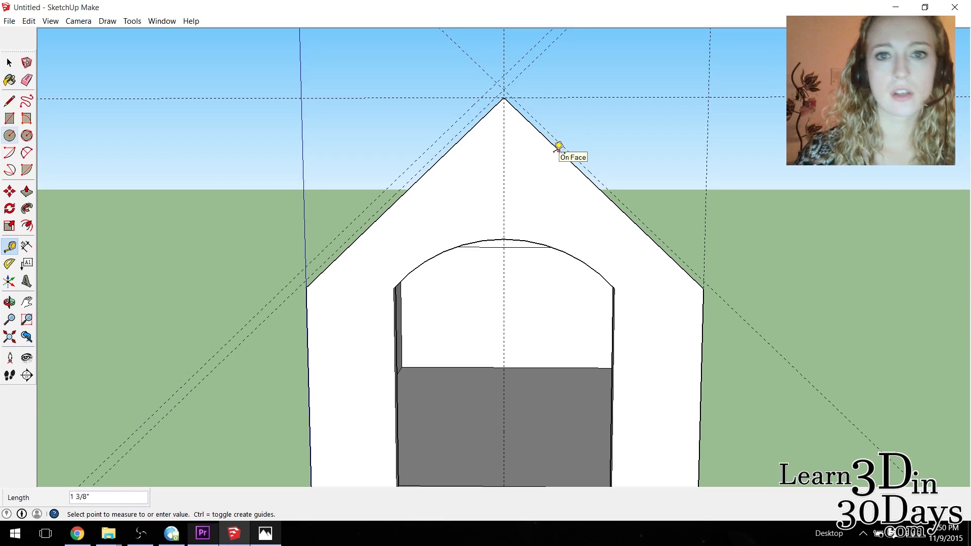
pyautogui.click(562, 152)
pyautogui.click(575, 149)
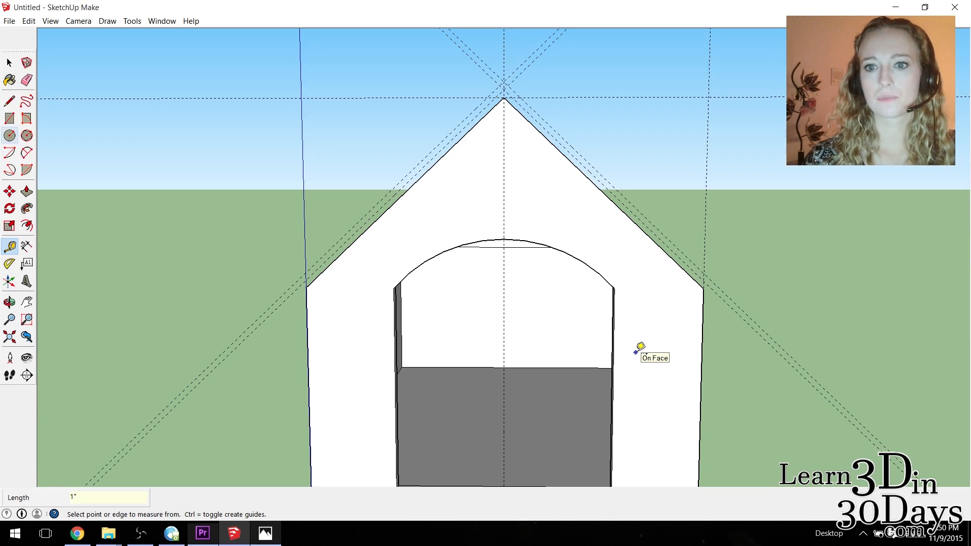
# Place a guide point about 4" beyond each eave corner of the front gable, continuing the slope line.
pyautogui.click(704, 289)
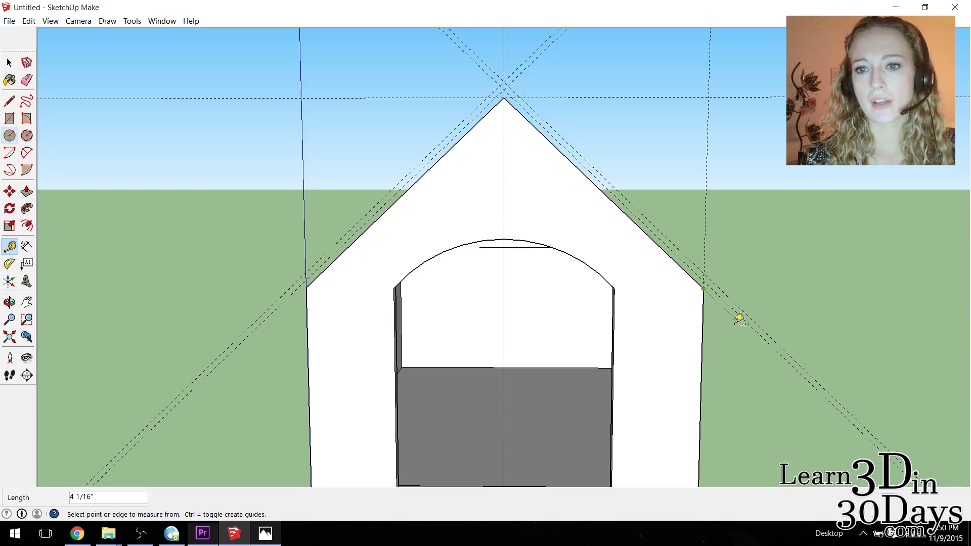
pyautogui.click(740, 323)
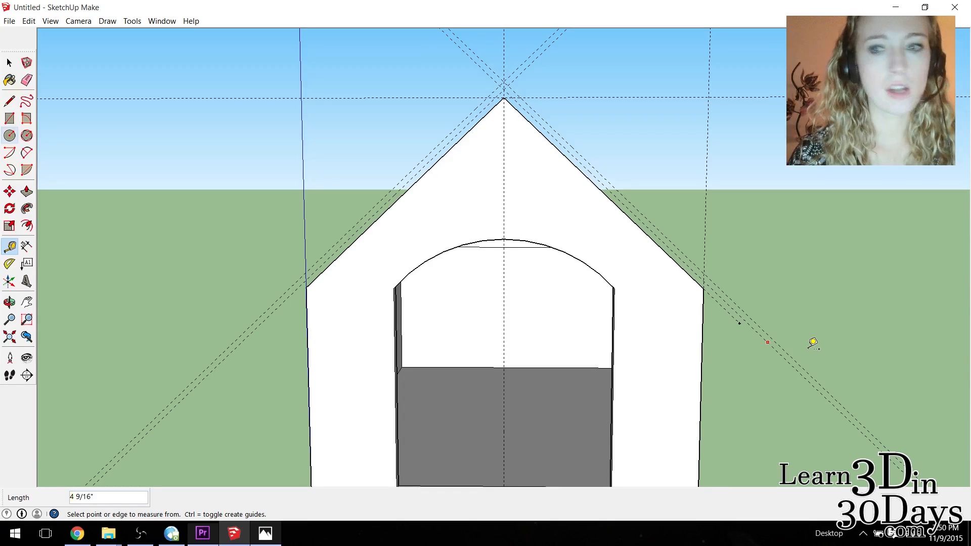
pyautogui.click(311, 284)
pyautogui.click(275, 317)
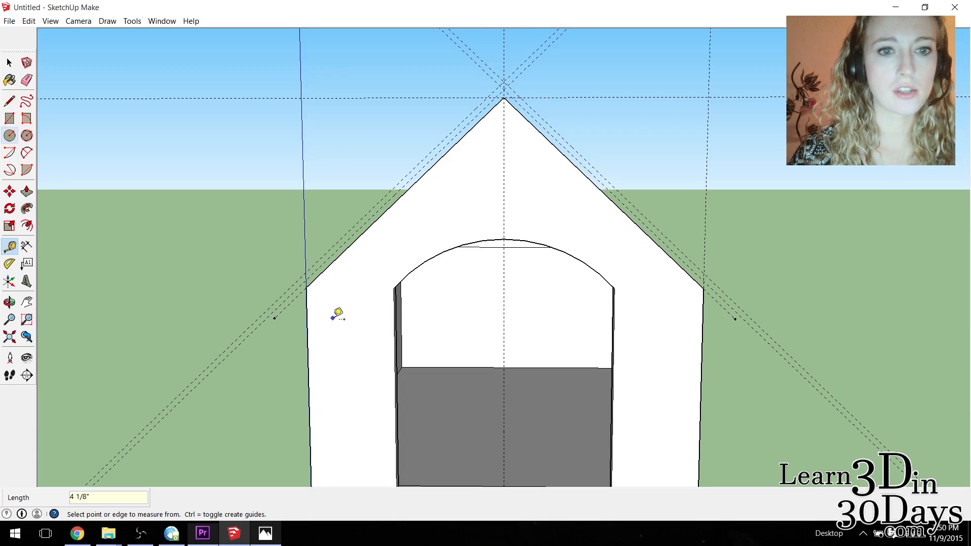
# Draw a line from the gable peak to the right guide point and a short vertical edge up to the 1/2" guide.
pyautogui.click(9, 101)
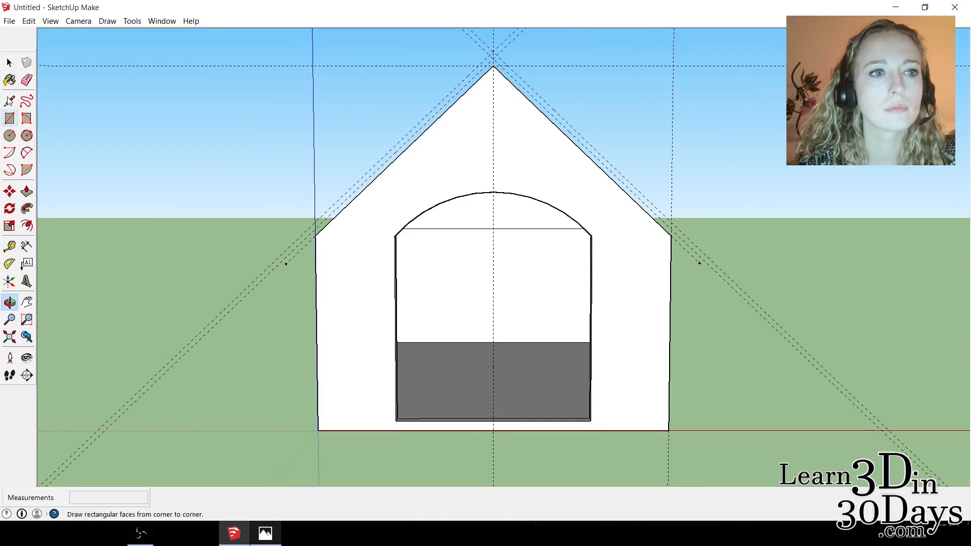
pyautogui.click(9, 102)
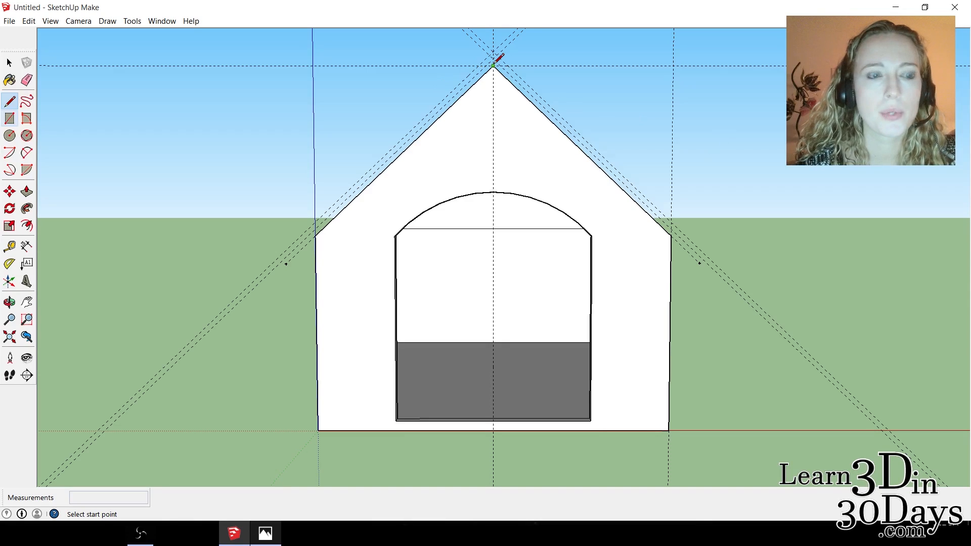
pyautogui.moveTo(494, 67); pyautogui.dragTo(698, 264)
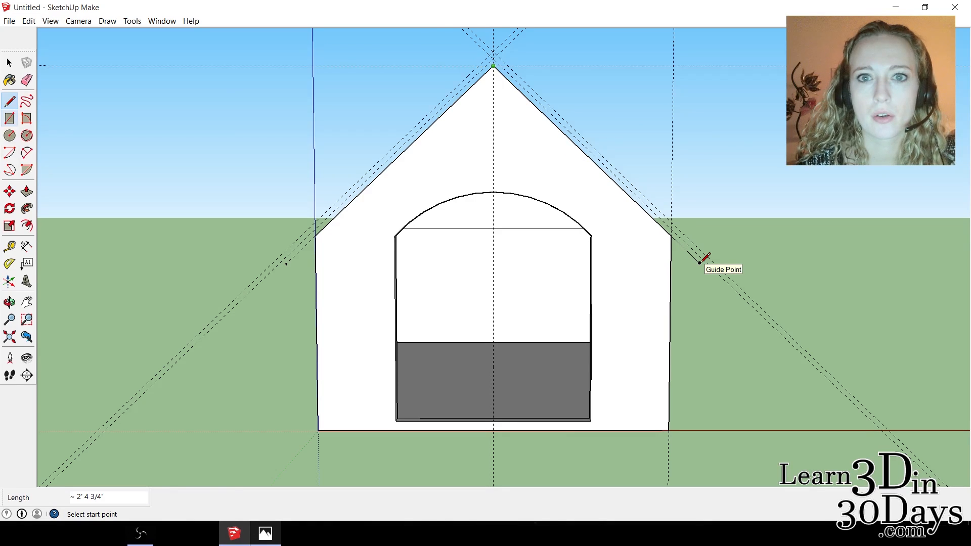
pyautogui.click(700, 263)
pyautogui.scroll(2, 700, 262)
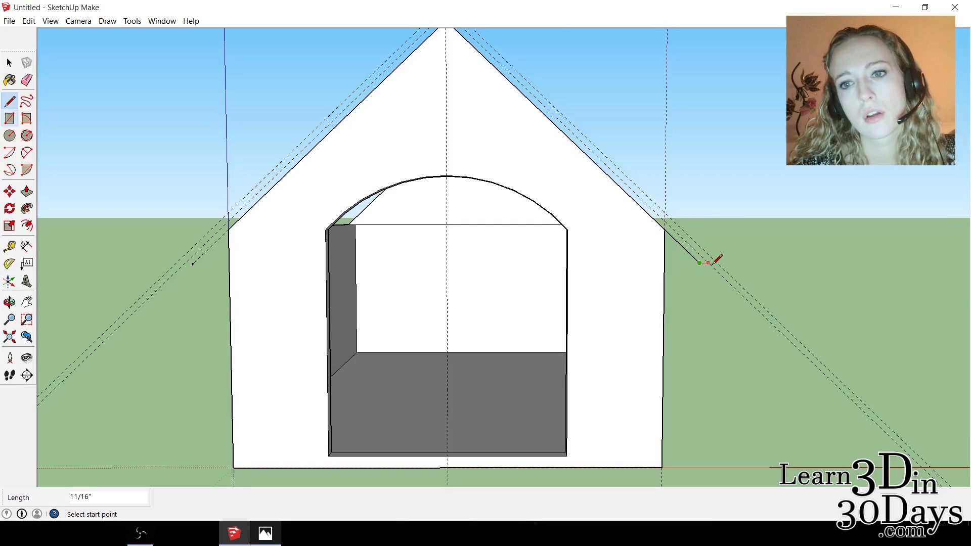
pyautogui.scroll(2, 715, 257)
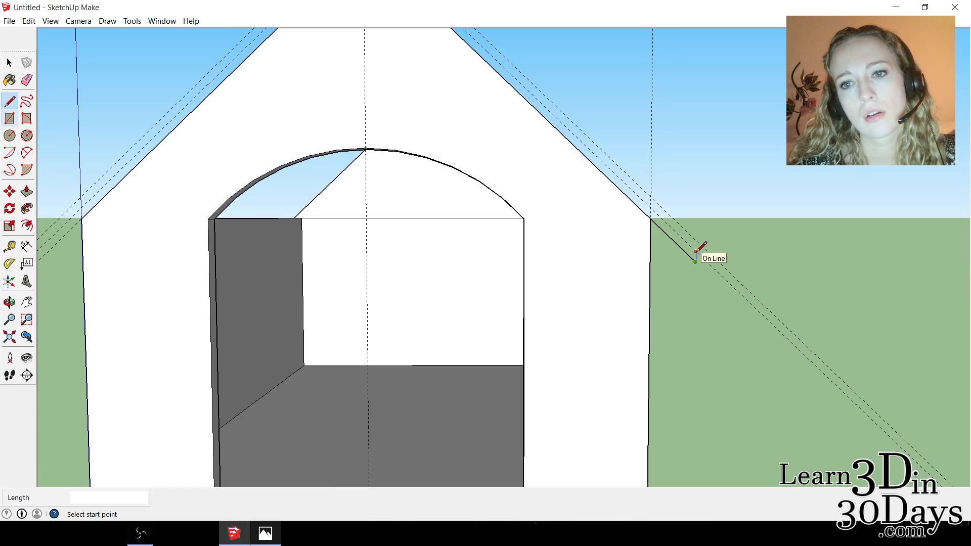
pyautogui.click(696, 261)
# Close the lower roof layer's outline along the 1/2" guides and down to the left guide point, and outline the upper layer along the 1" guides.
pyautogui.scroll(-3, 526, 196)
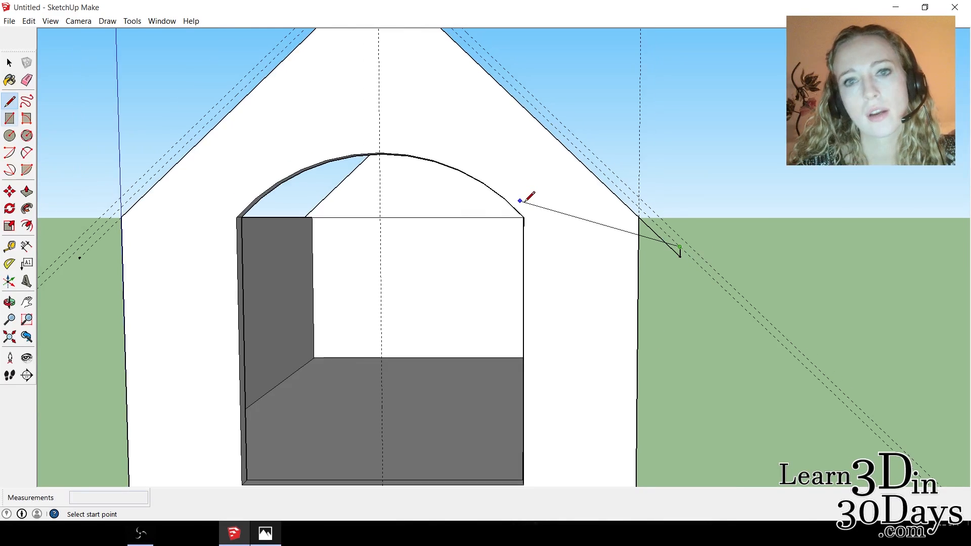
pyautogui.click(434, 52)
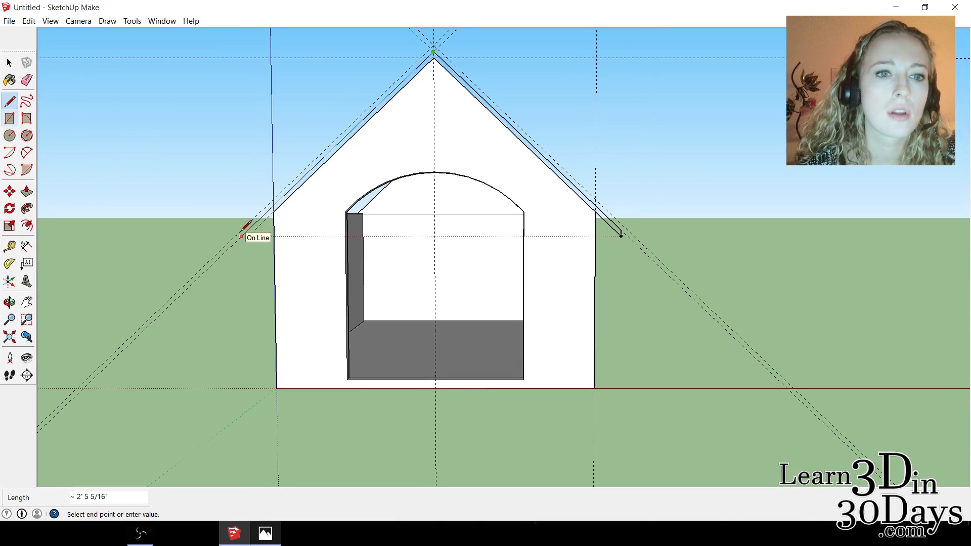
pyautogui.click(247, 234)
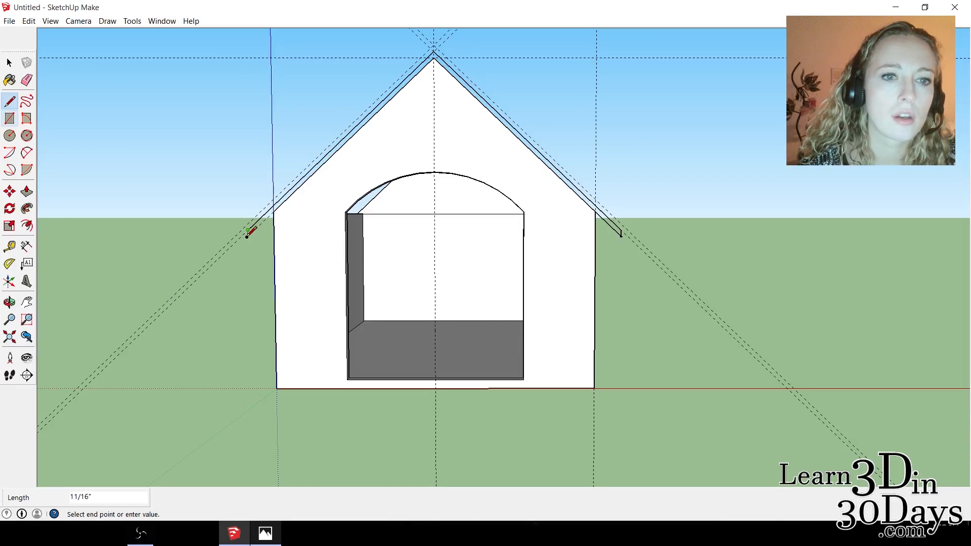
pyautogui.click(273, 212)
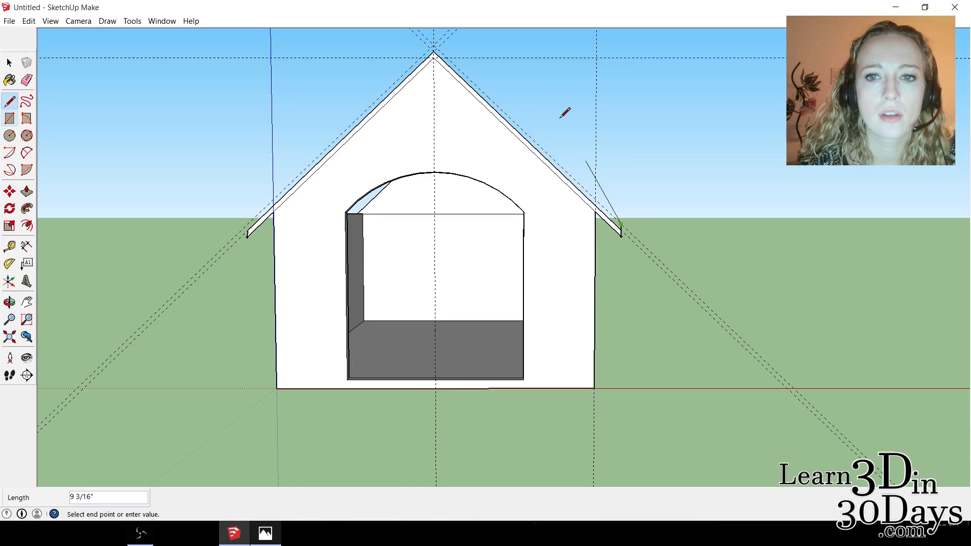
pyautogui.click(434, 45)
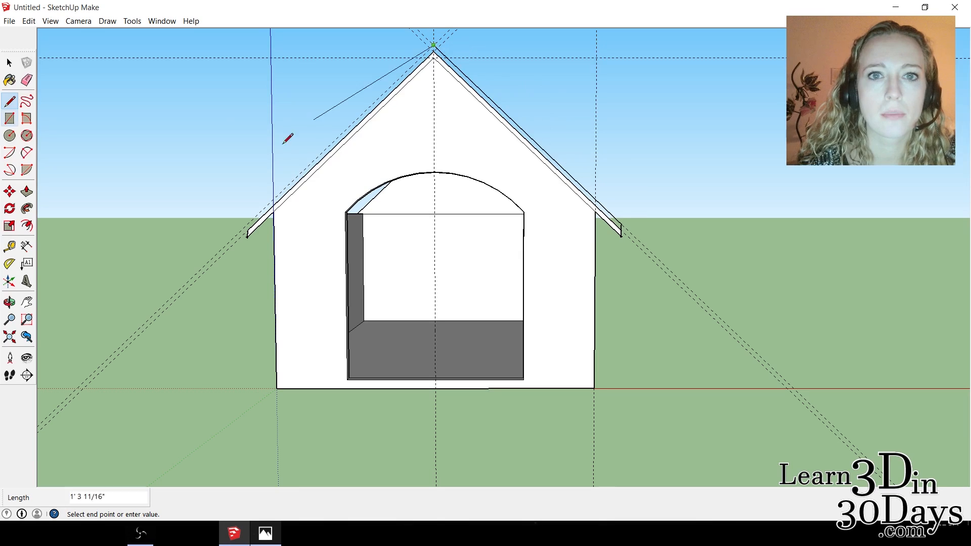
pyautogui.click(248, 224)
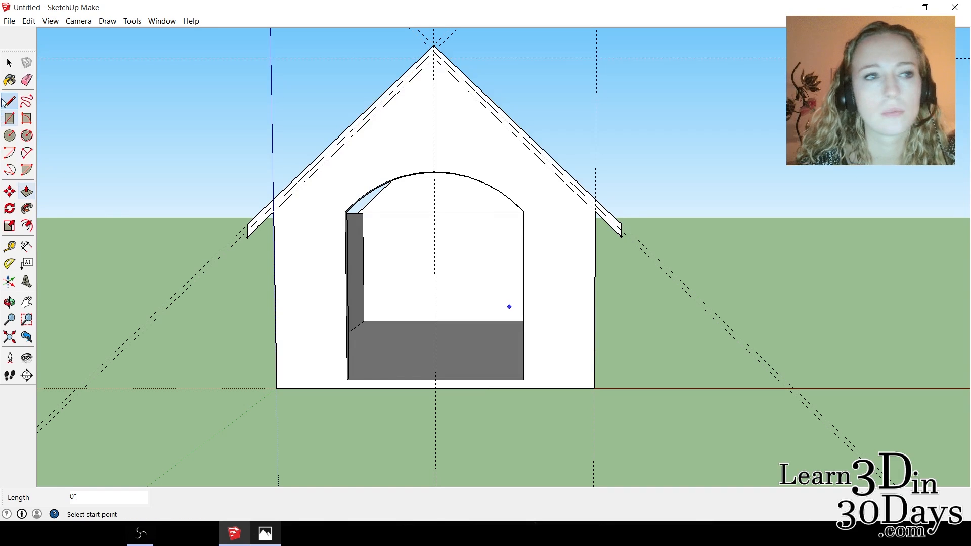
# Push/Pull the lower roof layer's profile 3' 9" from the front gable toward and past the rear gable.
pyautogui.click(9, 302)
pyautogui.moveTo(425, 105); pyautogui.dragTo(966, 273)
pyautogui.moveTo(658, 154); pyautogui.dragTo(815, 109)
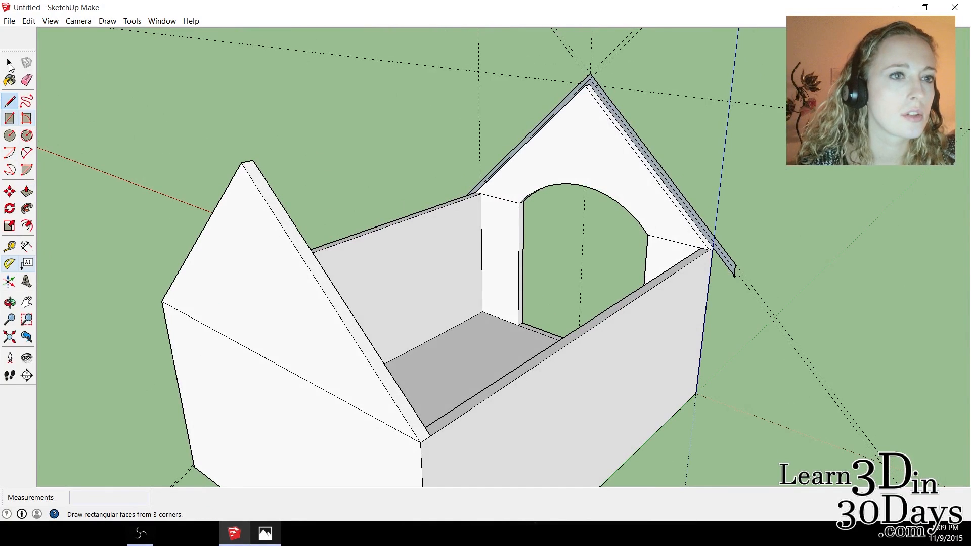
pyautogui.click(9, 63)
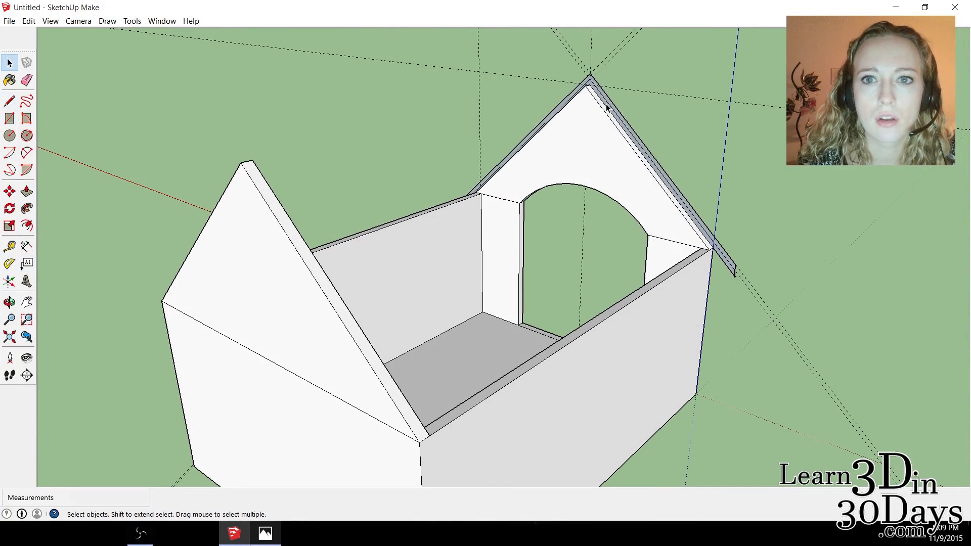
pyautogui.click(606, 104)
pyautogui.scroll(2, 645, 125)
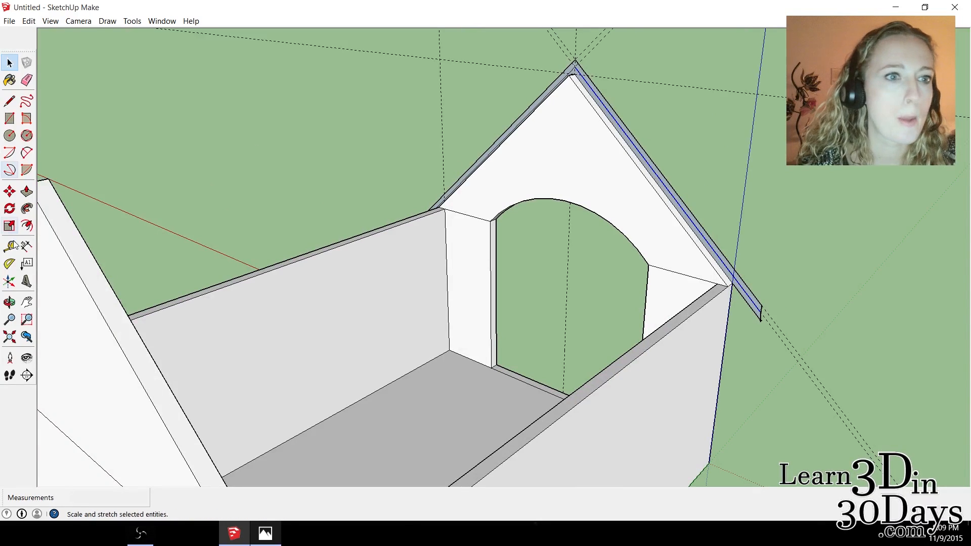
pyautogui.click(27, 191)
pyautogui.scroll(-2, 393, 158)
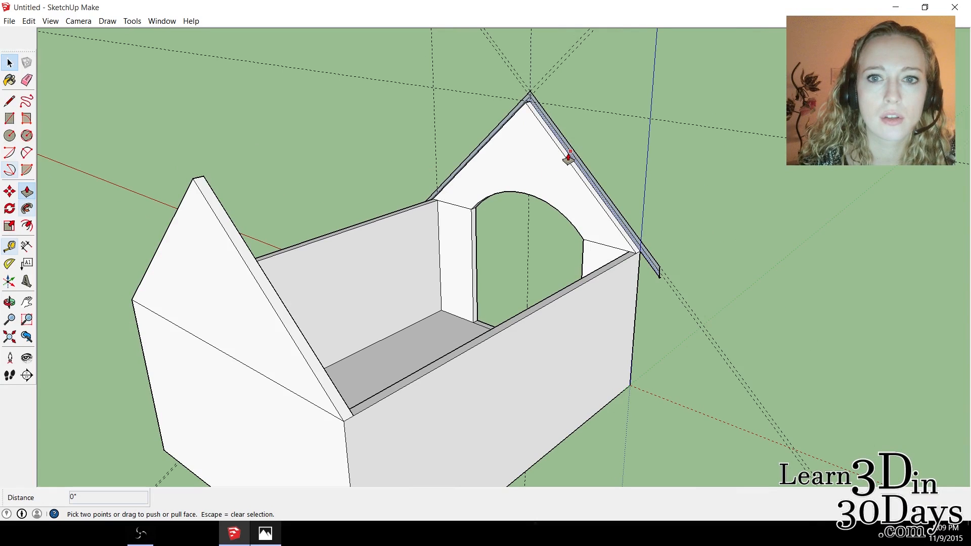
pyautogui.moveTo(570, 158); pyautogui.dragTo(364, 268)
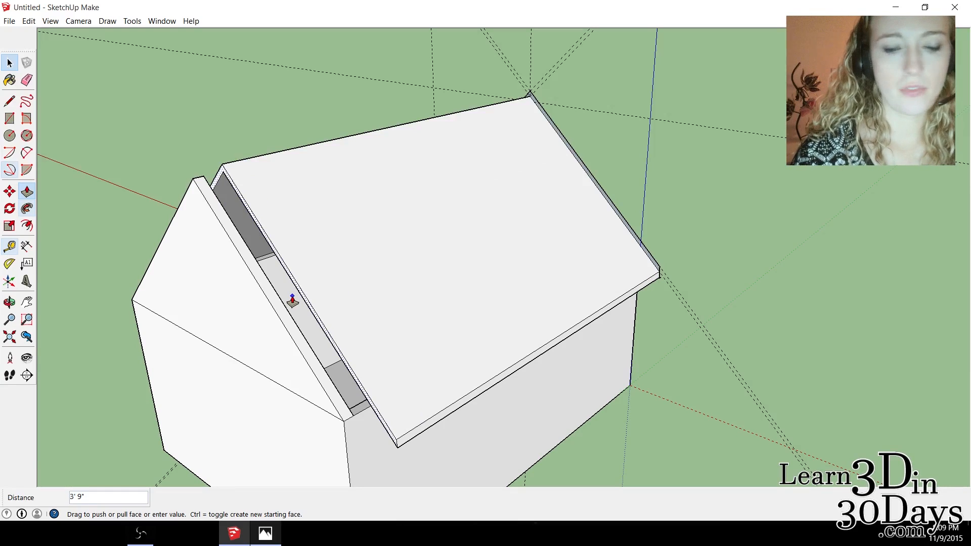
pyautogui.press('Return')
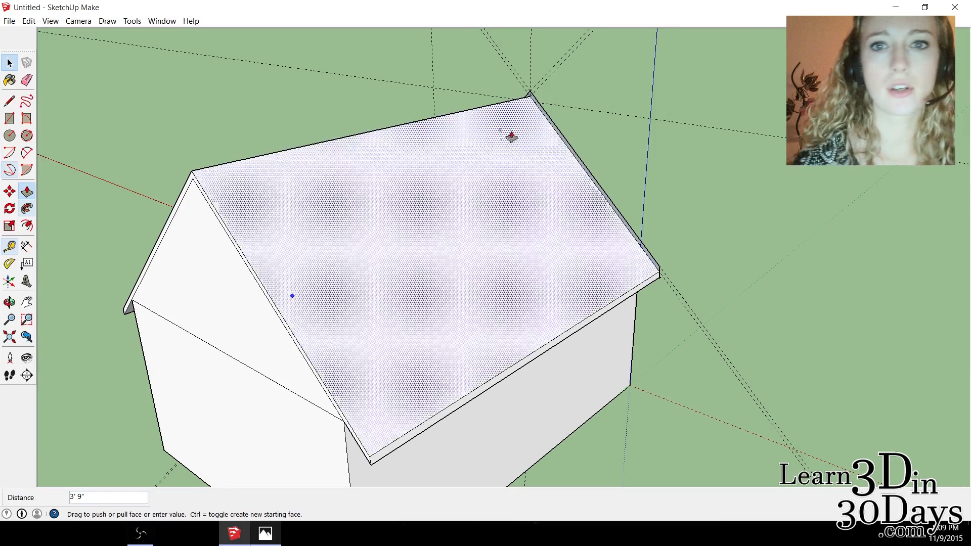
# Push/Pull the upper roof layer's profile about 3' 11 3/8" toward the rear gable, level with the lower layer's rear end.
pyautogui.click(11, 65)
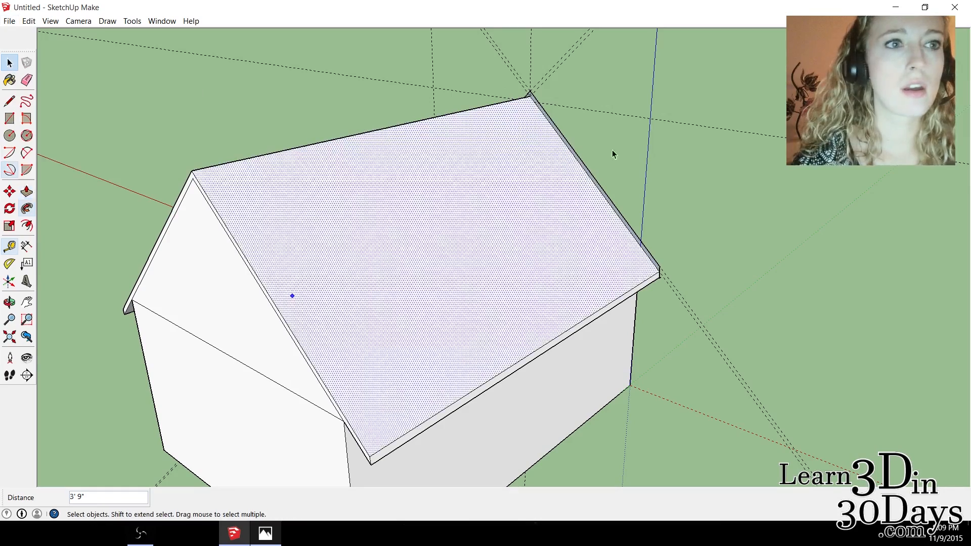
pyautogui.click(560, 135)
pyautogui.scroll(2, 560, 135)
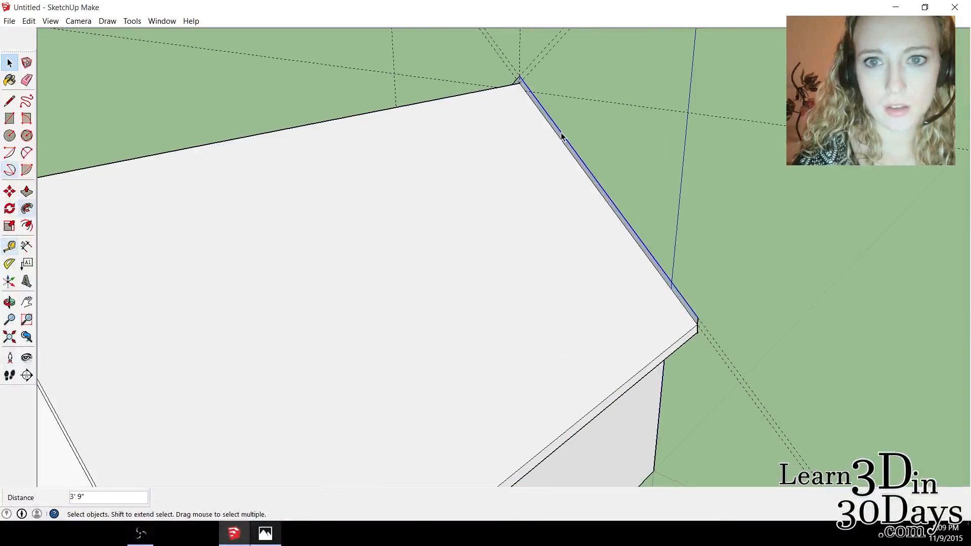
pyautogui.click(27, 194)
pyautogui.scroll(1, 324, 211)
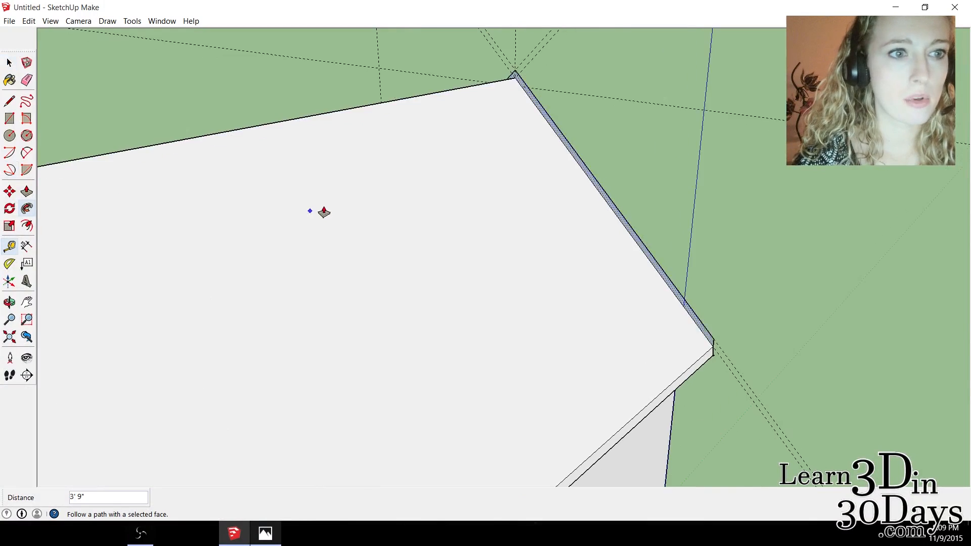
pyautogui.scroll(-3, 324, 212)
pyautogui.click(493, 188)
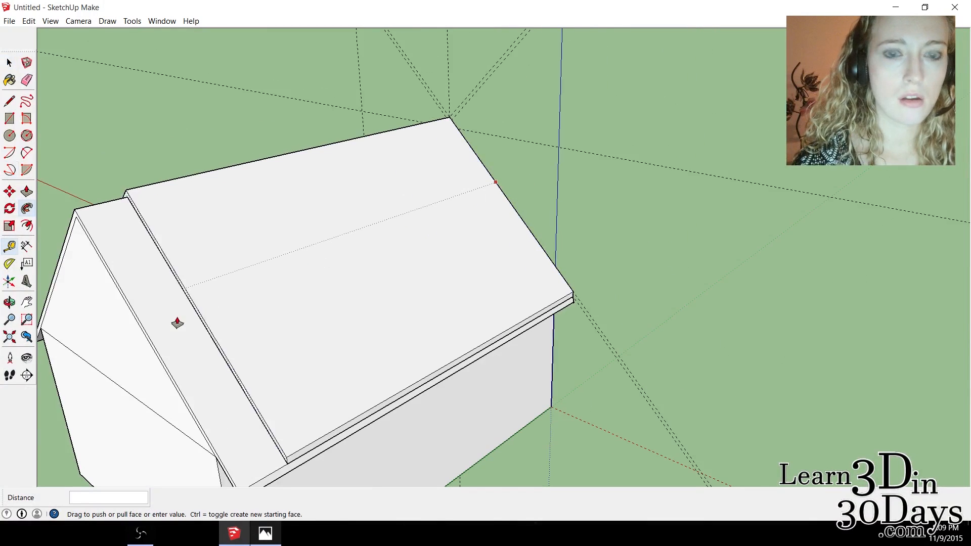
pyautogui.click(148, 327)
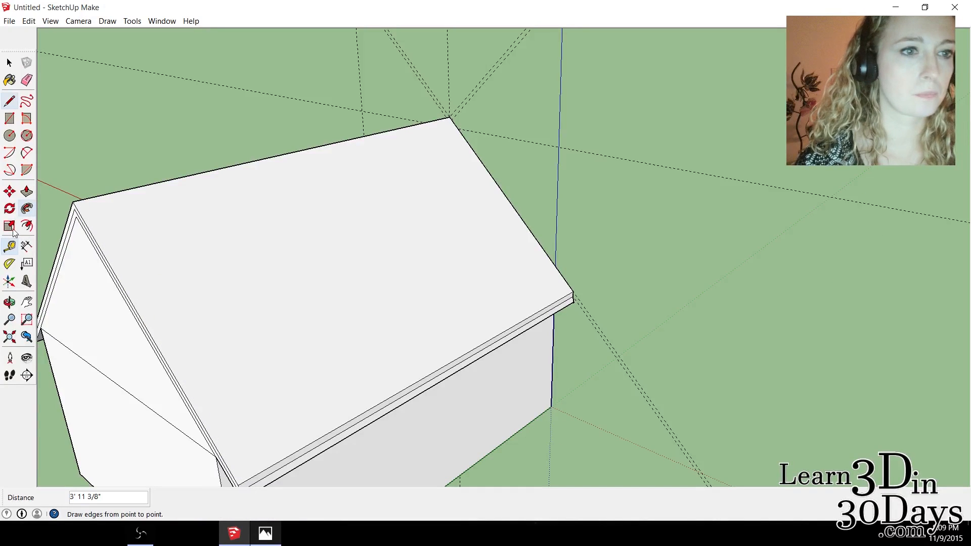
# Extend the lower roof layer's rear end by 2 1/8" twice to form an overhang, and pull the upper layer out flush with it.
pyautogui.click(9, 302)
pyautogui.moveTo(384, 229); pyautogui.dragTo(486, 177, button='middle')
pyautogui.moveTo(486, 177); pyautogui.dragTo(494, 158)
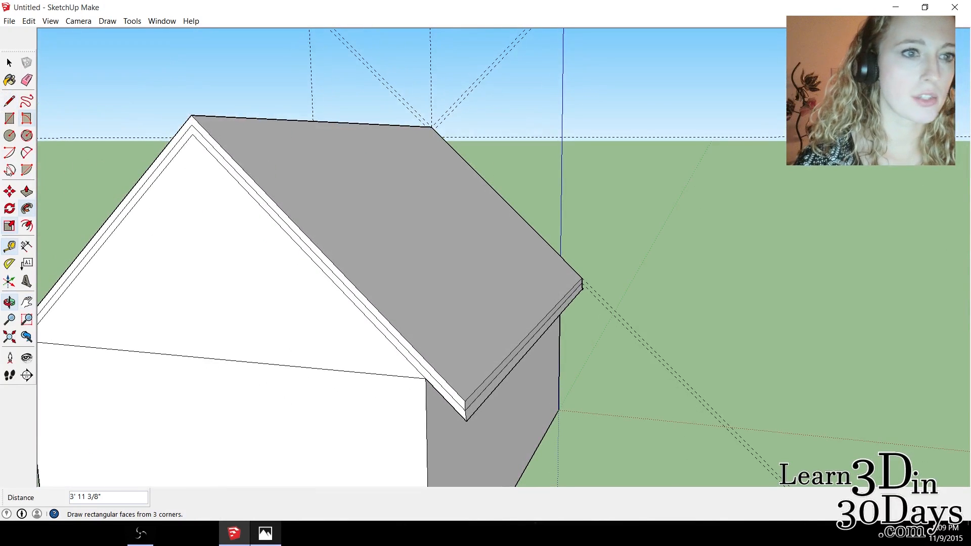
pyautogui.click(10, 63)
pyautogui.scroll(1, 192, 141)
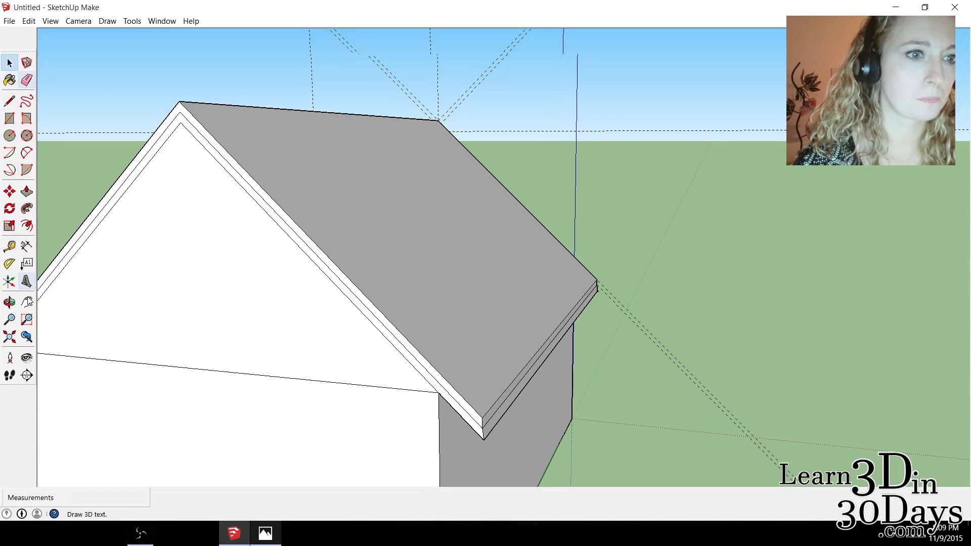
pyautogui.click(27, 191)
pyautogui.moveTo(238, 166); pyautogui.dragTo(220, 193)
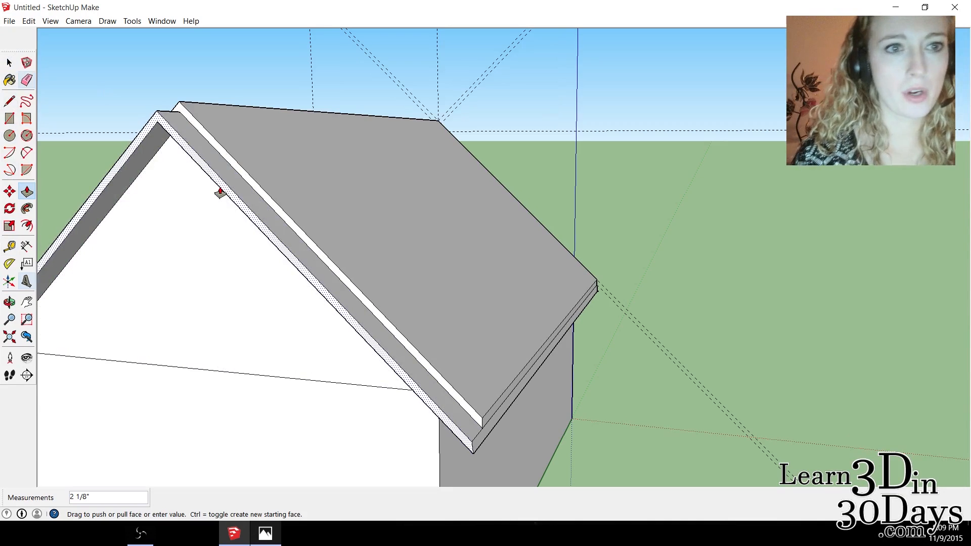
pyautogui.doubleClick(220, 192)
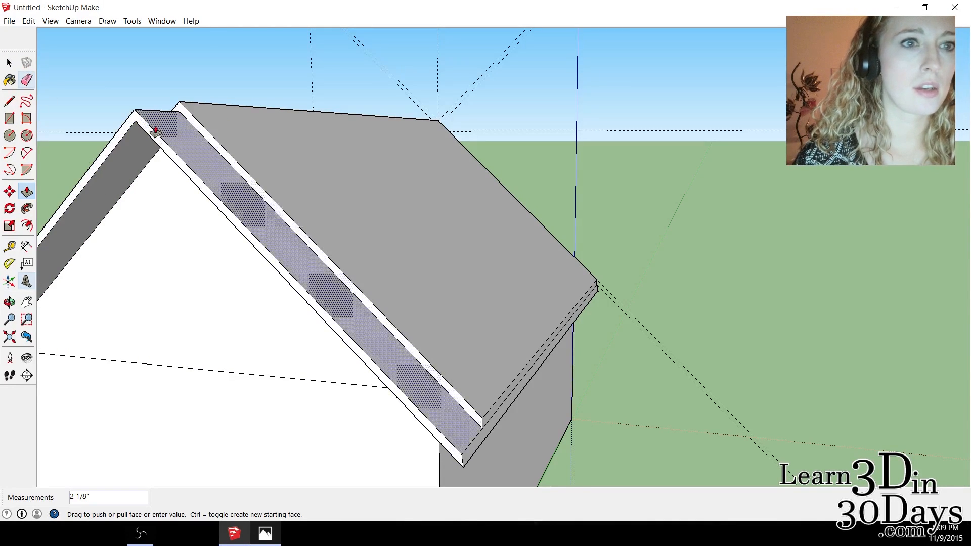
pyautogui.moveTo(193, 123); pyautogui.dragTo(162, 139)
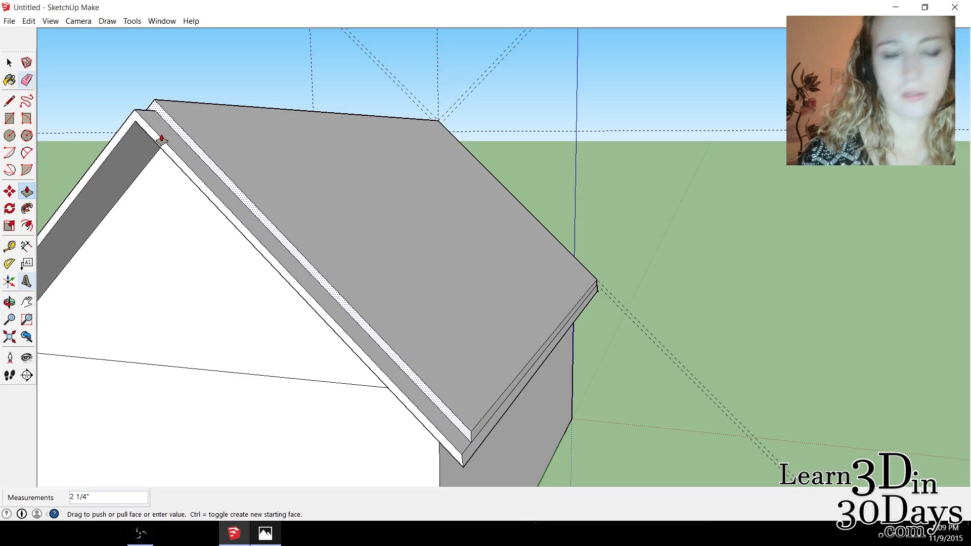
pyautogui.hotkey('ctrl', 'z')
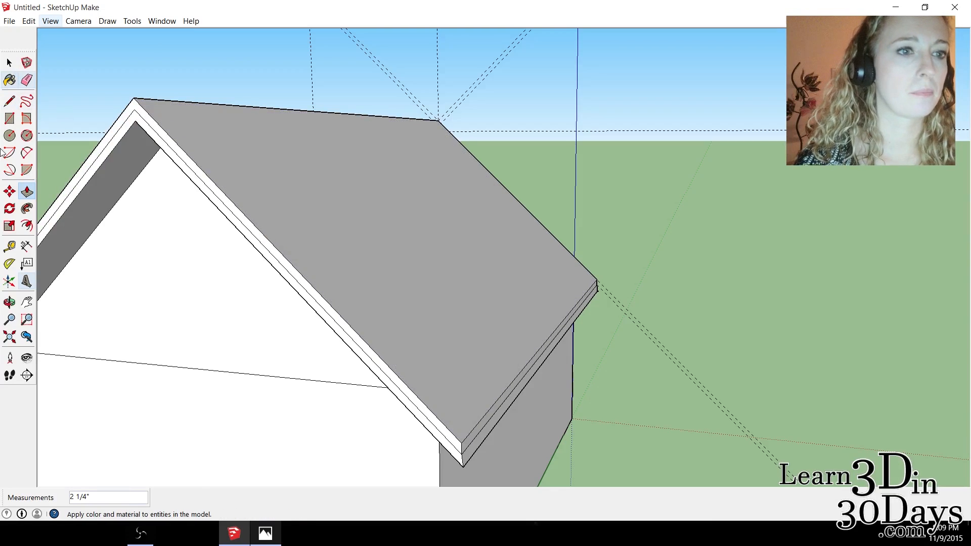
# Push/Pull the lower roof layer's front edge face 4" outward over the doorway gable.
pyautogui.click(10, 302)
pyautogui.moveTo(566, 195); pyautogui.dragTo(308, 197)
pyautogui.moveTo(495, 193); pyautogui.dragTo(371, 216)
pyautogui.scroll(1, 591, 213)
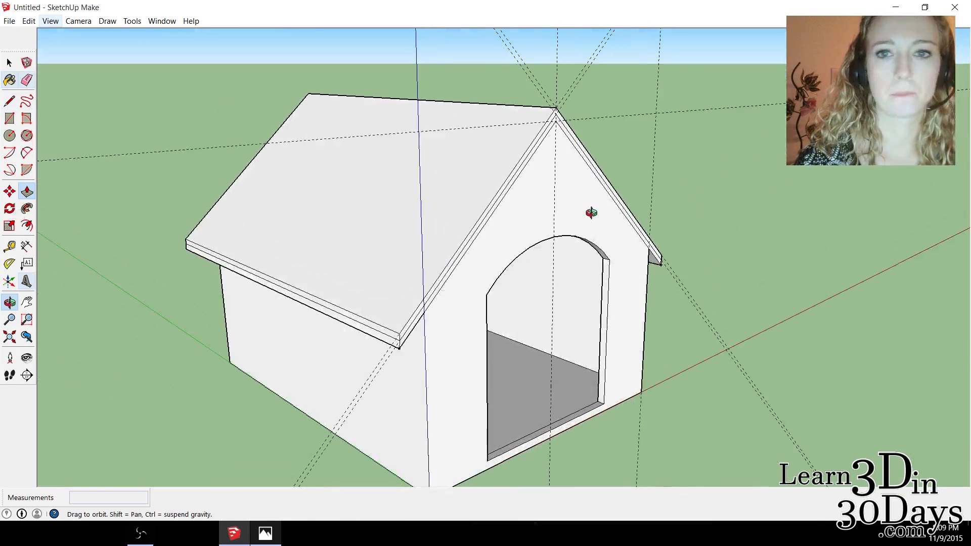
pyautogui.scroll(2, 591, 213)
pyautogui.click(10, 62)
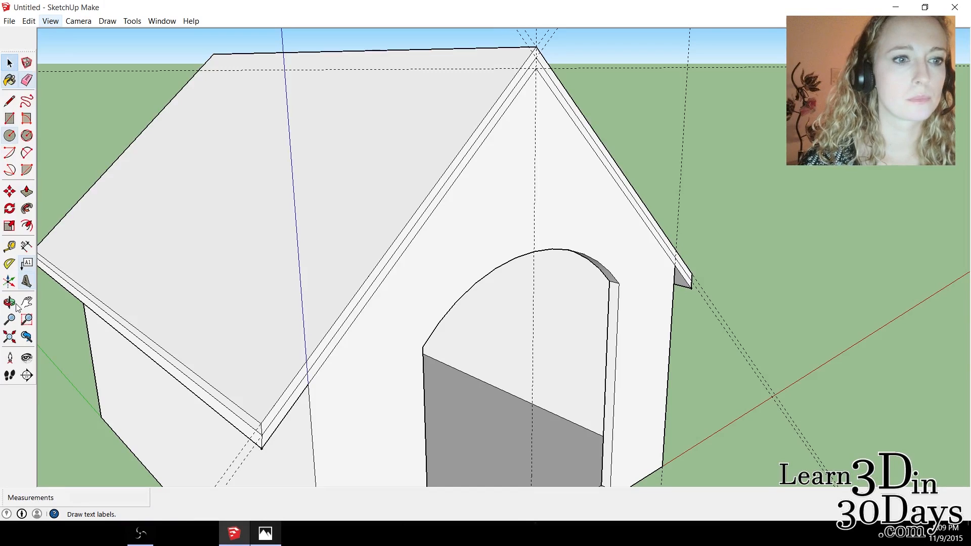
pyautogui.click(27, 192)
pyautogui.scroll(1, 466, 152)
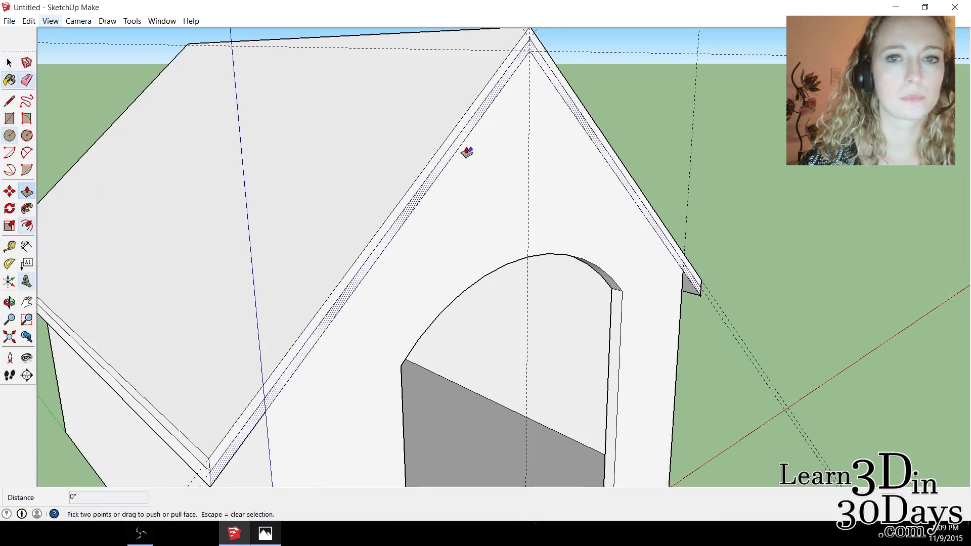
pyautogui.click(462, 144)
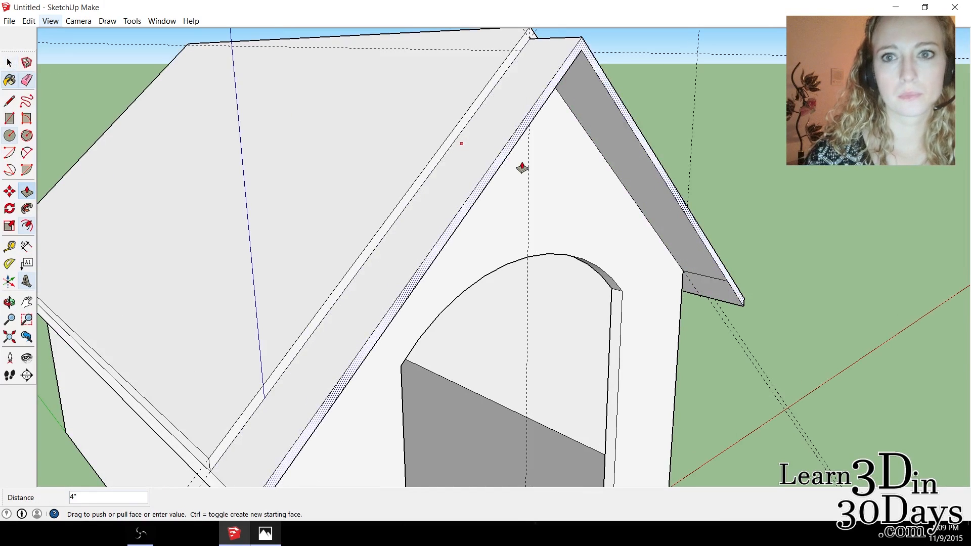
# Push/Pull the upper roof layer's front edge face outward about 4 7/8" to line up with the lower layer's overhang.
pyautogui.click(9, 63)
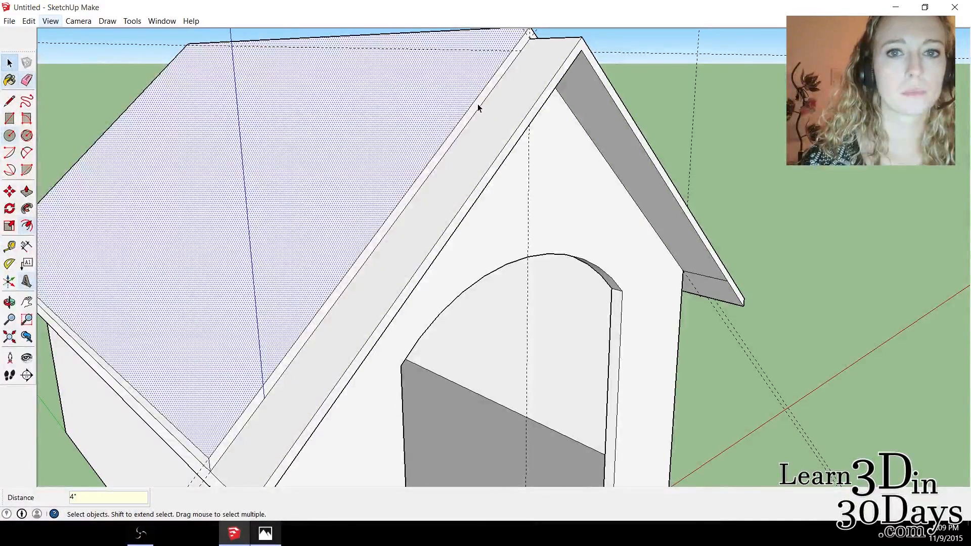
pyautogui.click(27, 192)
pyautogui.click(426, 166)
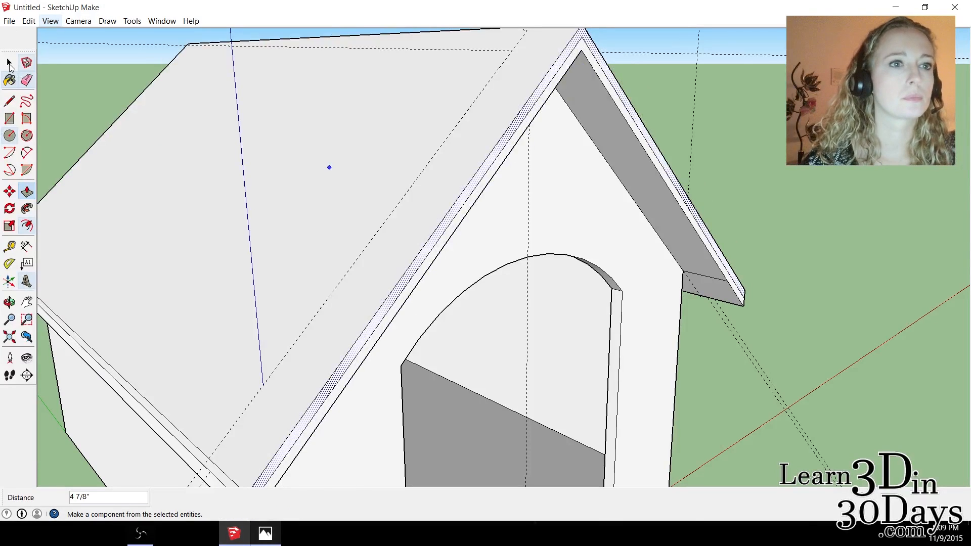
pyautogui.click(9, 63)
pyautogui.scroll(-1, 314, 208)
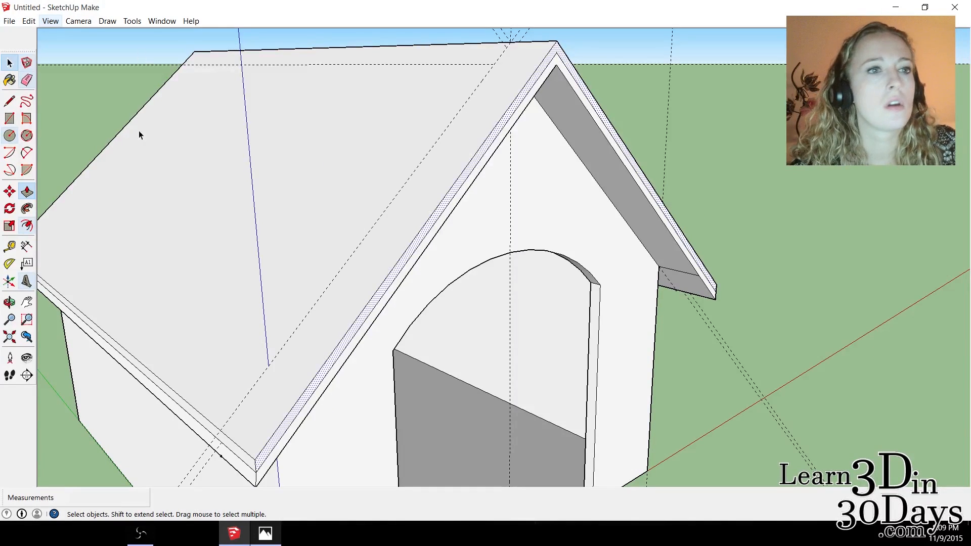
# Select all geometry connected to the roof face and make the whole doghouse a group.
pyautogui.click(10, 302)
pyautogui.moveTo(456, 160); pyautogui.dragTo(349, 156)
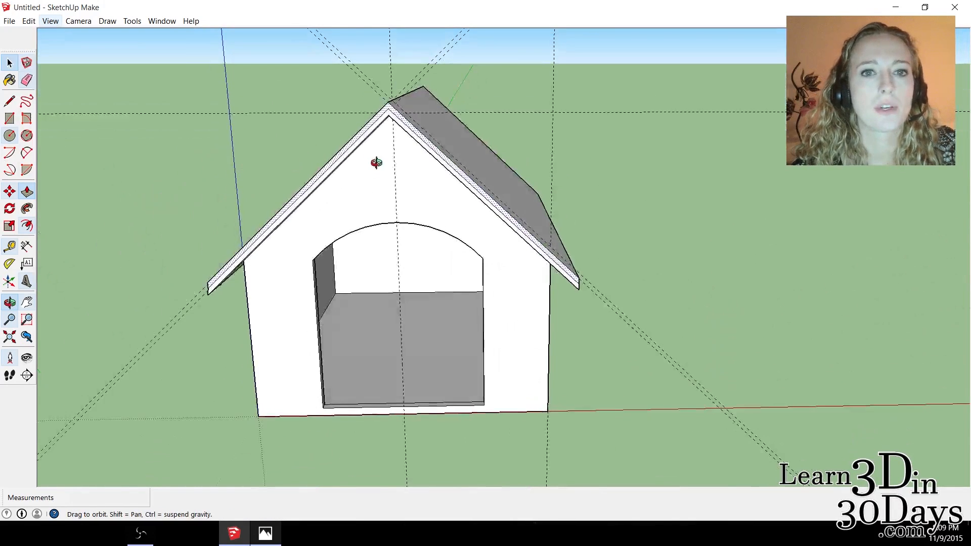
pyautogui.scroll(3, 380, 173)
pyautogui.click(10, 66)
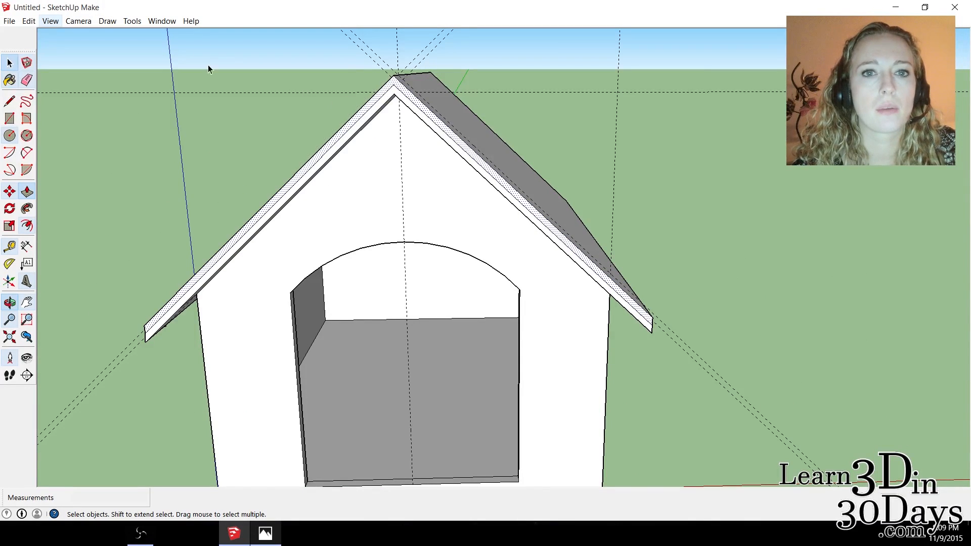
pyautogui.rightClick(458, 136)
pyautogui.click(439, 97)
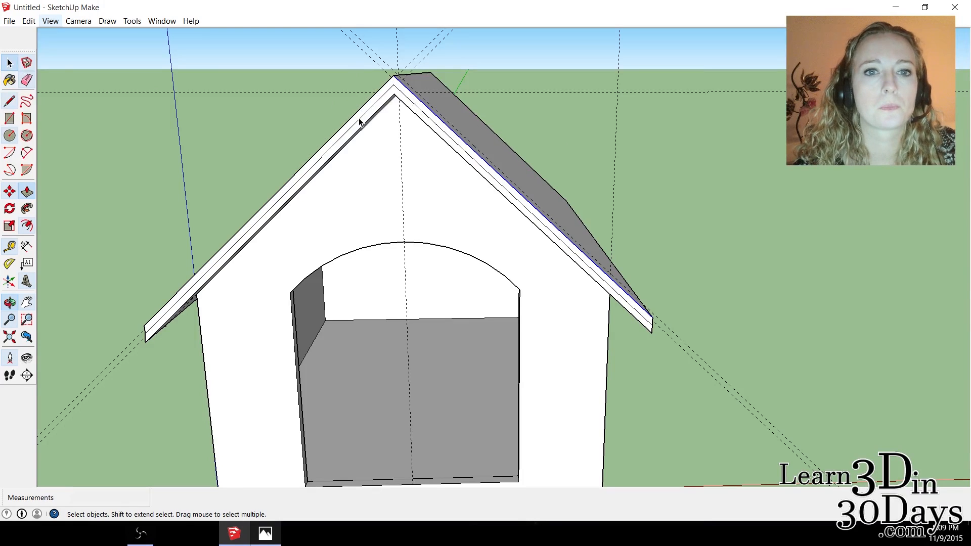
pyautogui.rightClick(448, 120)
pyautogui.rightClick(424, 102)
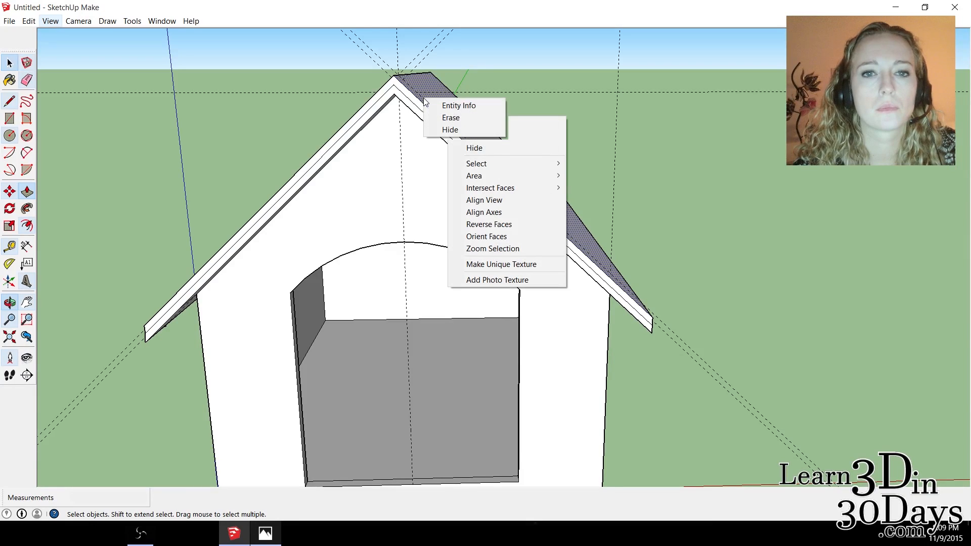
pyautogui.rightClick(390, 89)
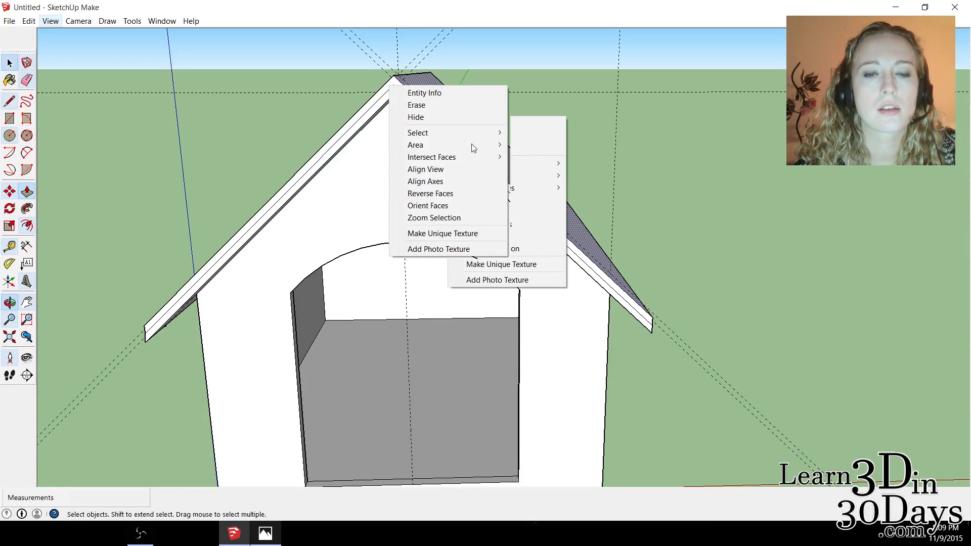
pyautogui.moveTo(482, 136)
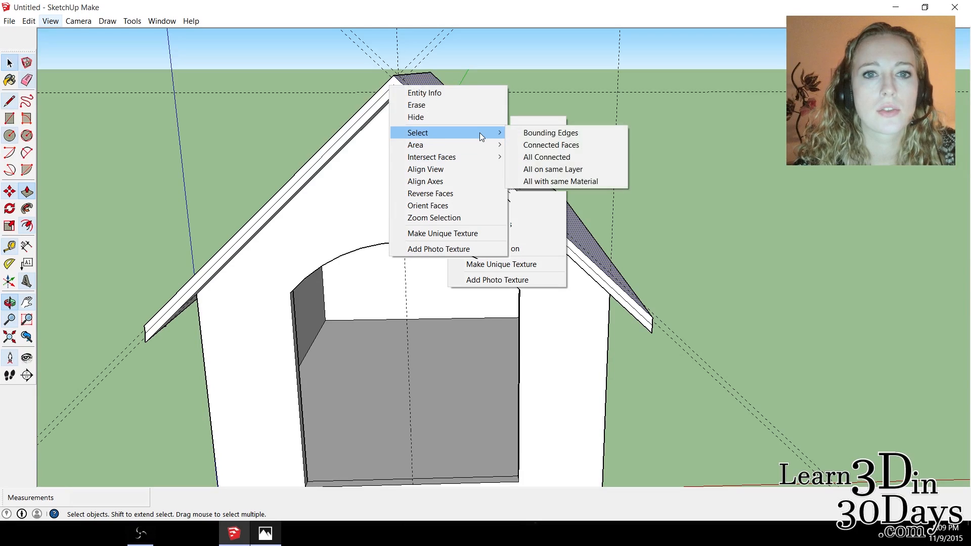
pyautogui.click(570, 156)
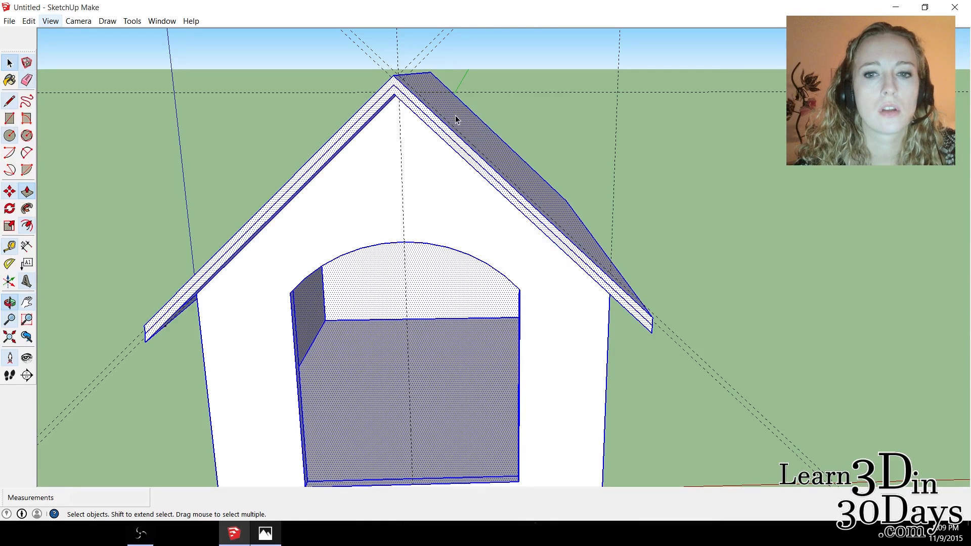
pyautogui.scroll(-3, 456, 119)
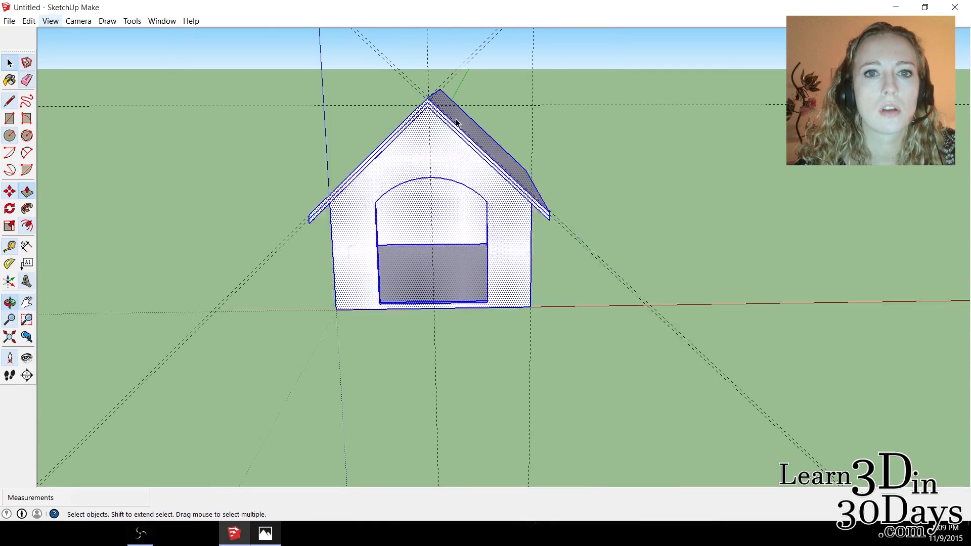
pyautogui.rightClick(427, 132)
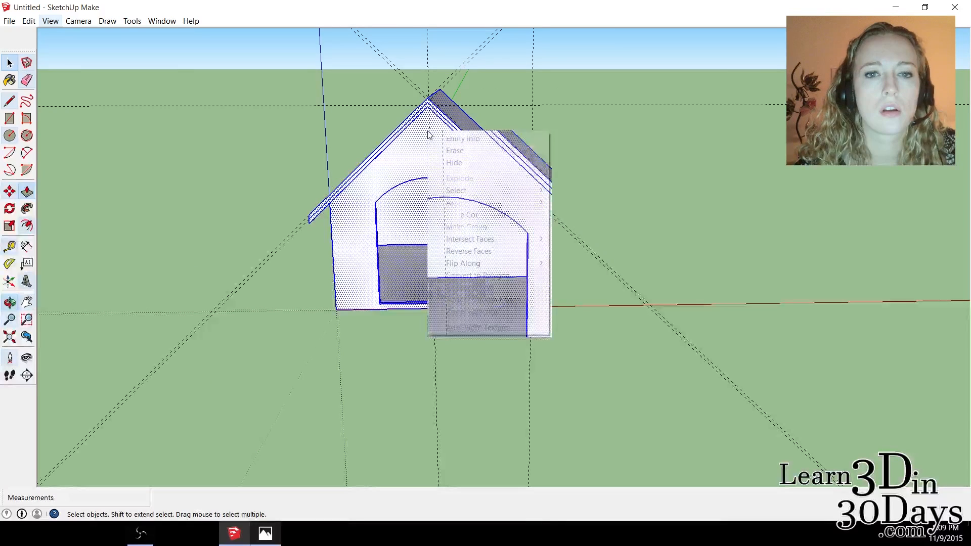
pyautogui.click(504, 229)
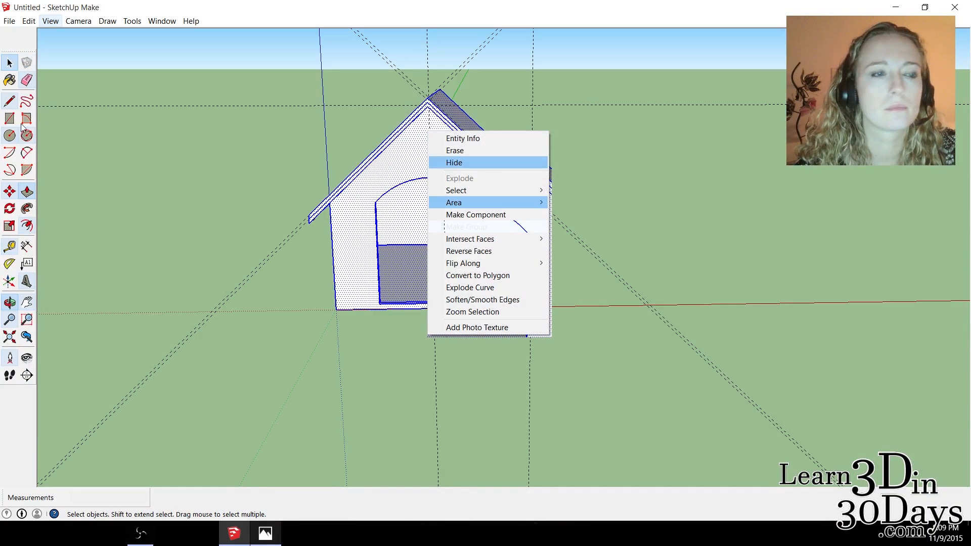
# Switch to the doghouse_plan.png drawing in Photos to check the remaining gable dimensions.
pyautogui.scroll(5, 485, 119)
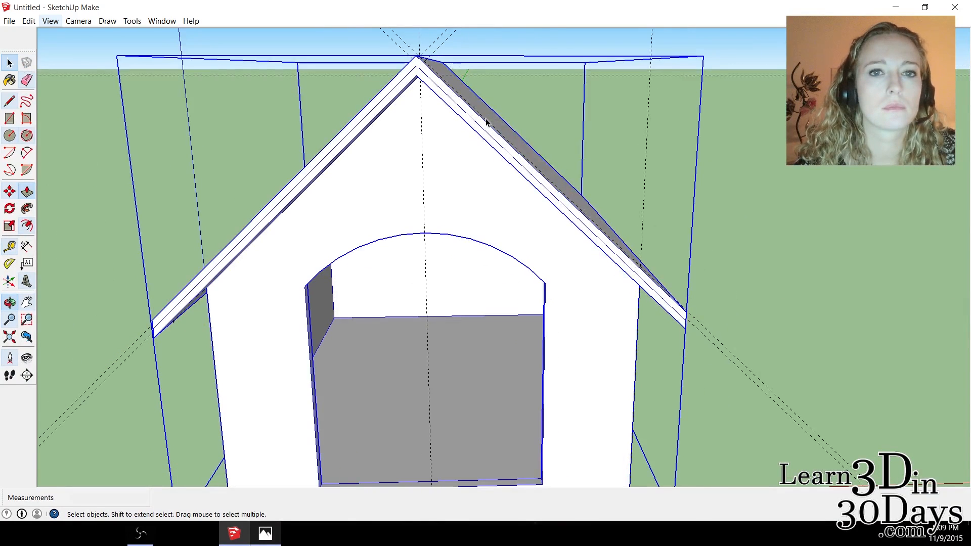
pyautogui.moveTo(403, 89); pyautogui.dragTo(424, 53, button='middle')
pyautogui.scroll(2, 418, 58)
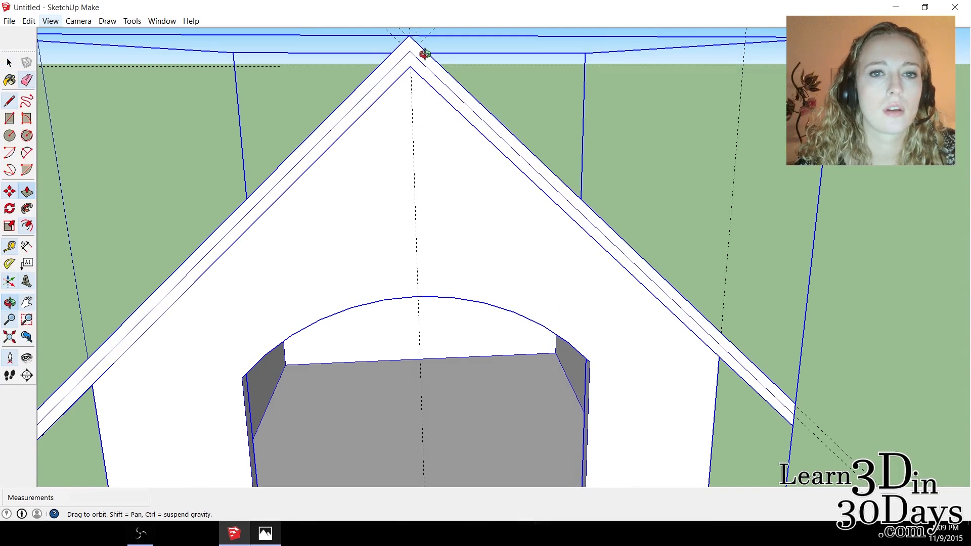
pyautogui.click(27, 303)
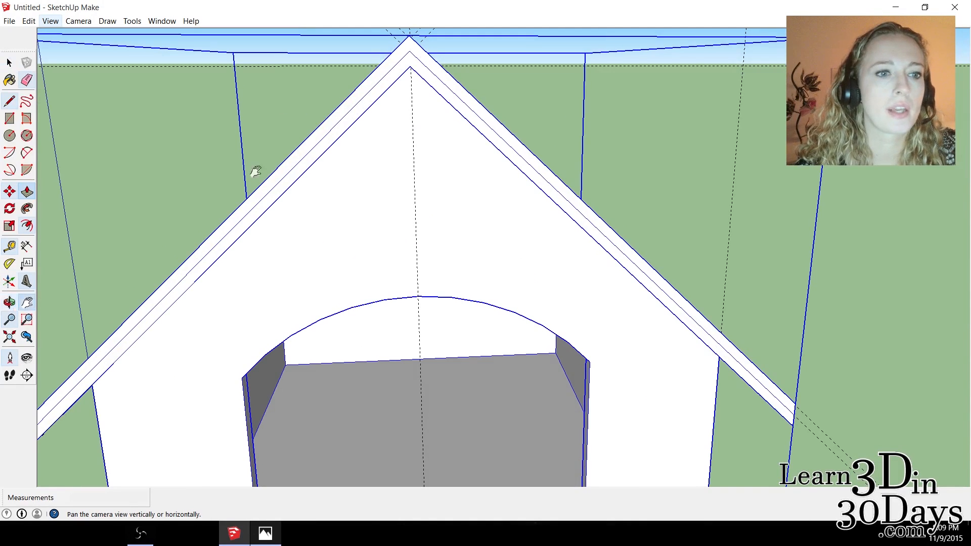
pyautogui.moveTo(412, 57); pyautogui.dragTo(424, 89)
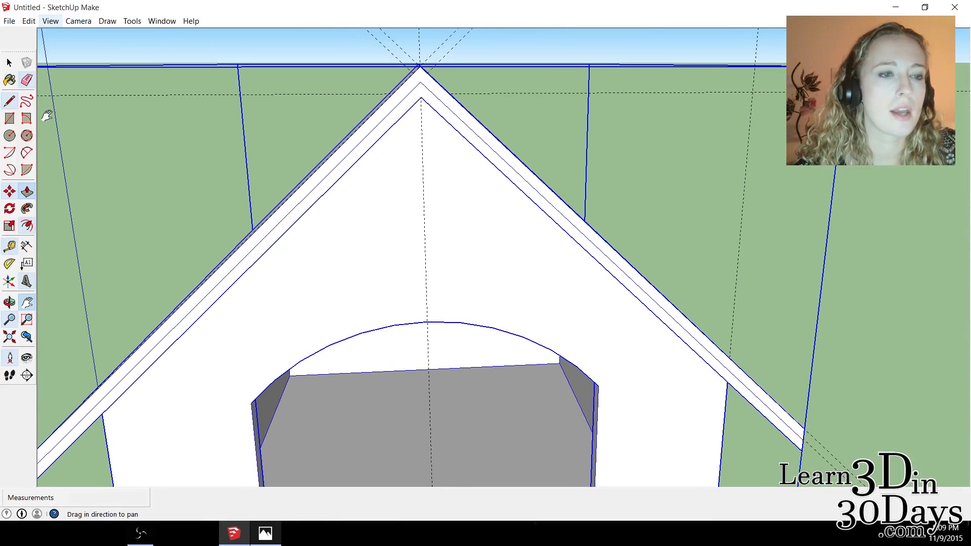
pyautogui.click(265, 533)
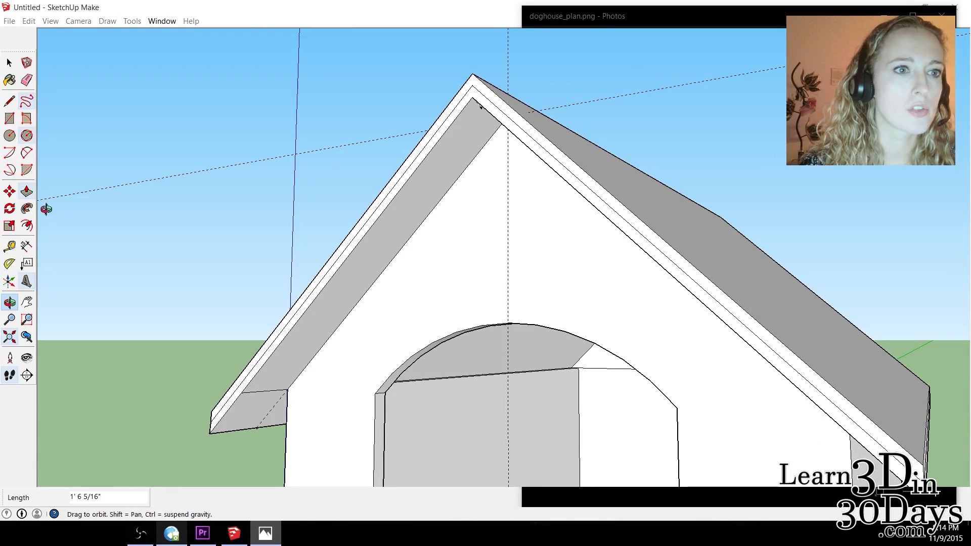
# Place a guide point 1" straight below the inner peak of the front roof overhang.
pyautogui.press('t')
pyautogui.click(472, 97)
pyautogui.click(476, 114)
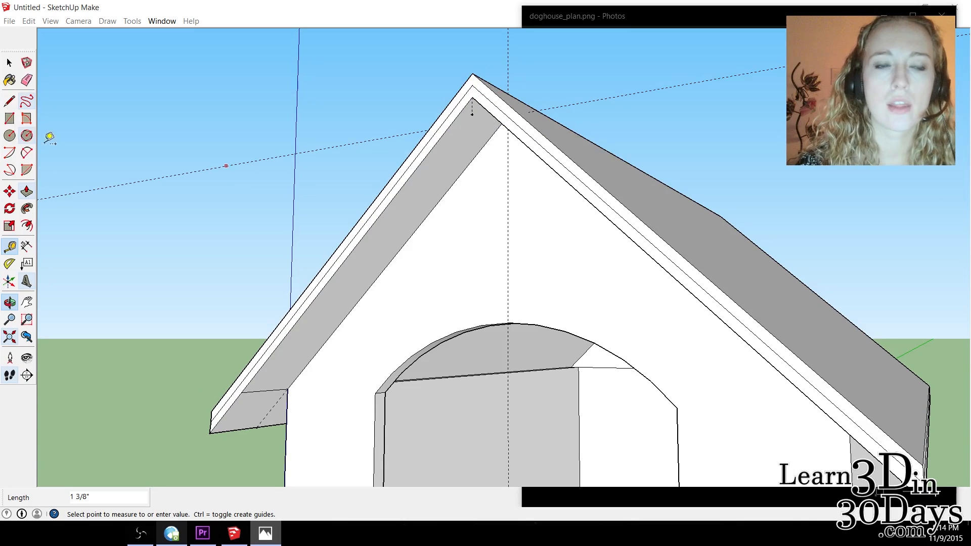
pyautogui.write('1')
pyautogui.press('Return')
pyautogui.click(10, 303)
pyautogui.moveTo(508, 121); pyautogui.dragTo(661, 220)
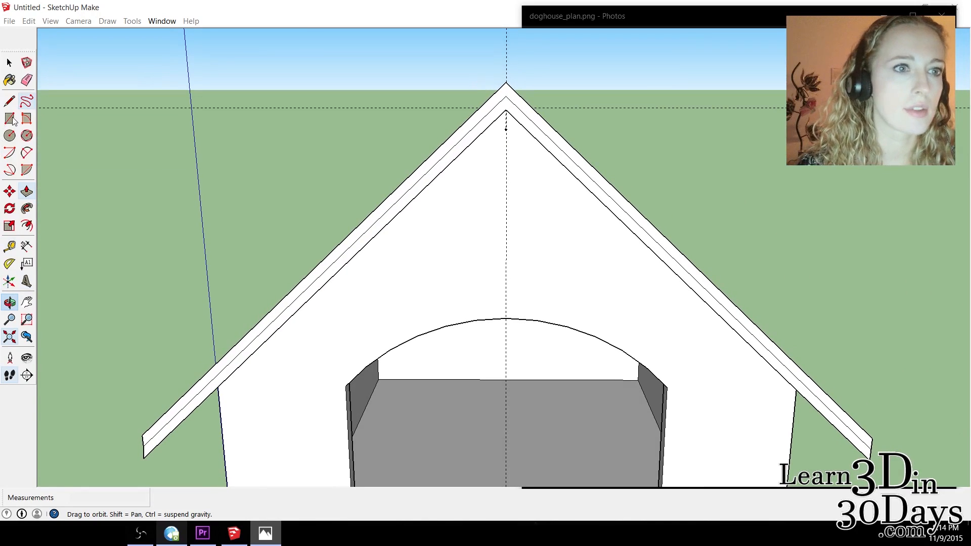
# Create guide lines parallel to the front roof edges, just outside both slopes, with the Tape Measure tool.
pyautogui.click(10, 247)
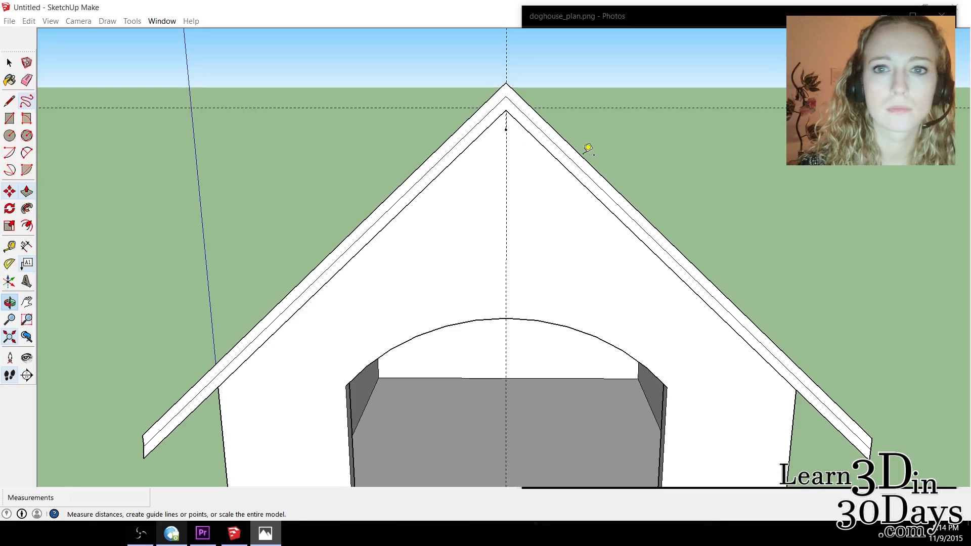
pyautogui.click(582, 157)
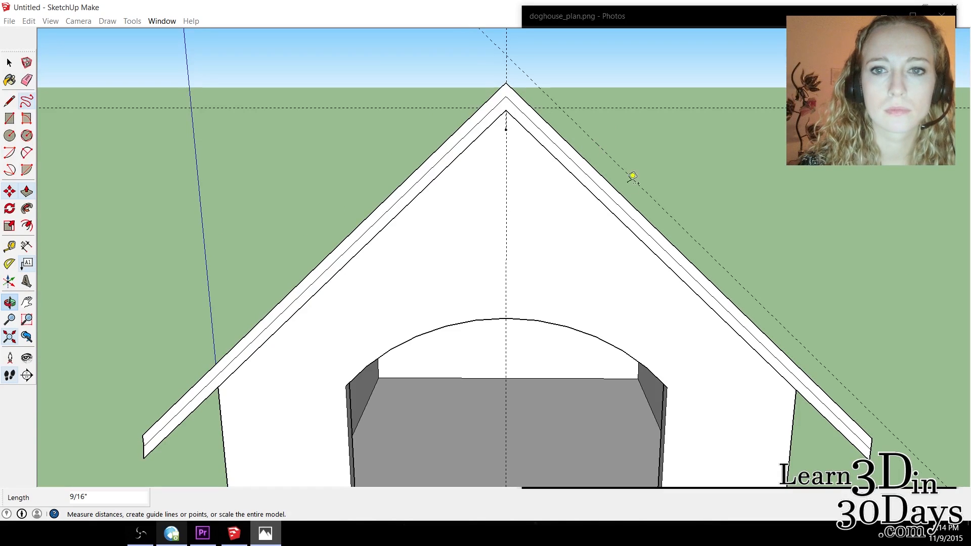
pyautogui.click(632, 178)
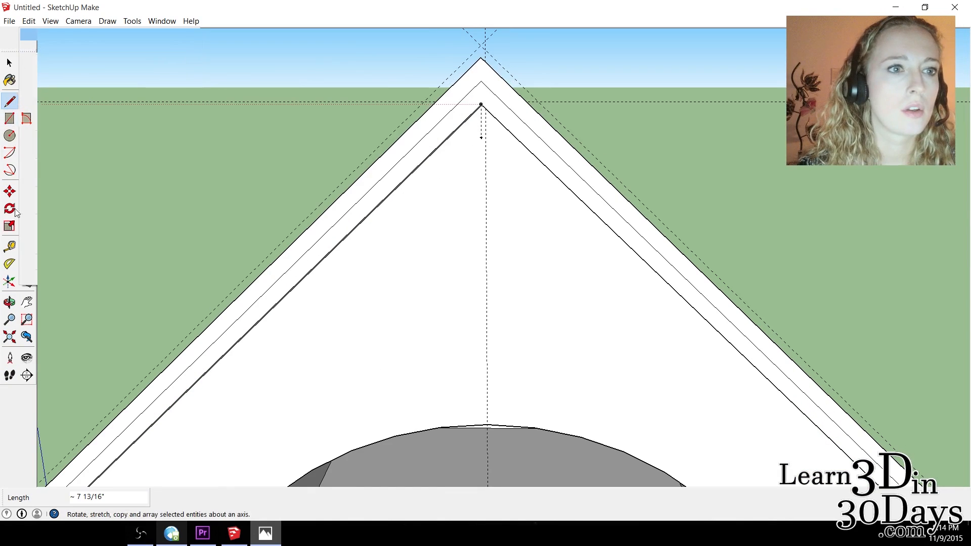
# Place a guide point on each sloping guide line, 2" down from their intersection above the front peak.
pyautogui.click(9, 247)
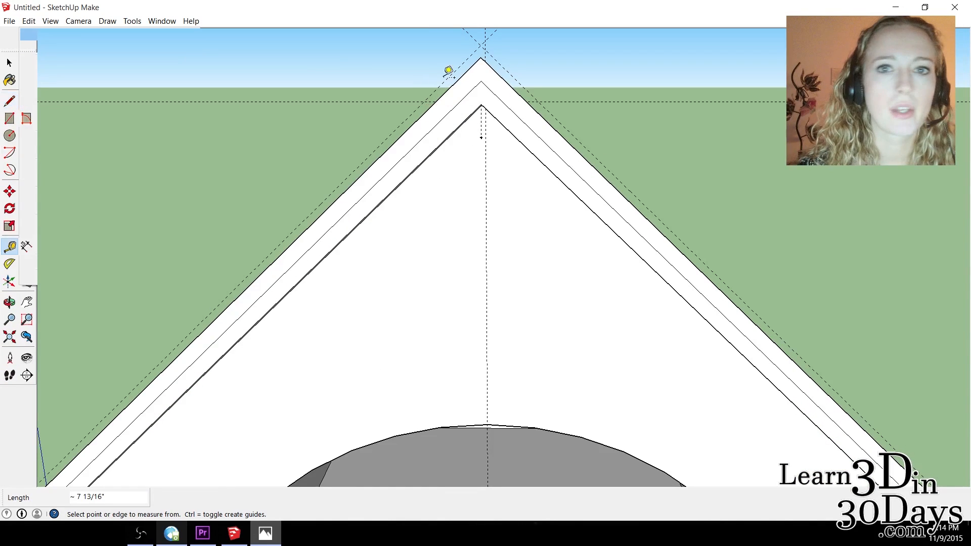
pyautogui.click(486, 38)
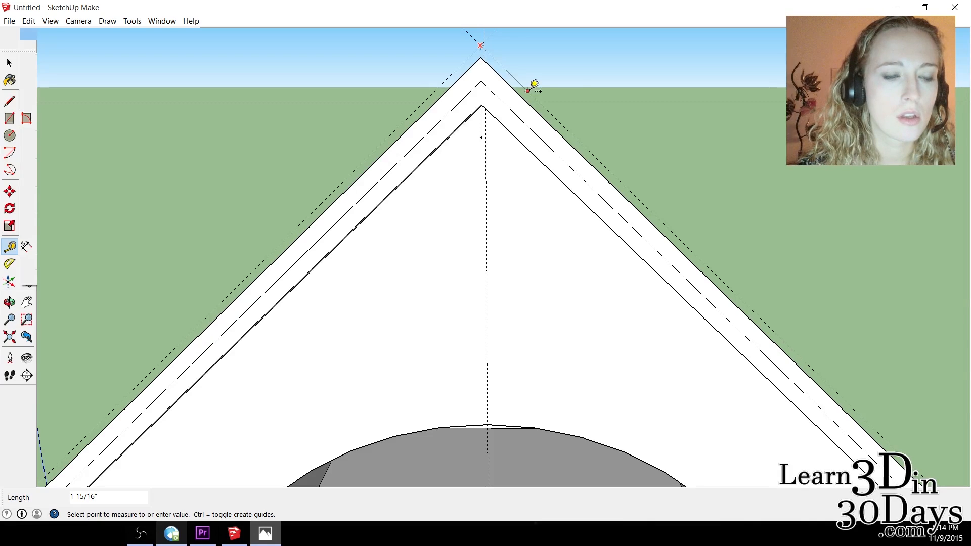
pyautogui.write('2')
pyautogui.press('Return')
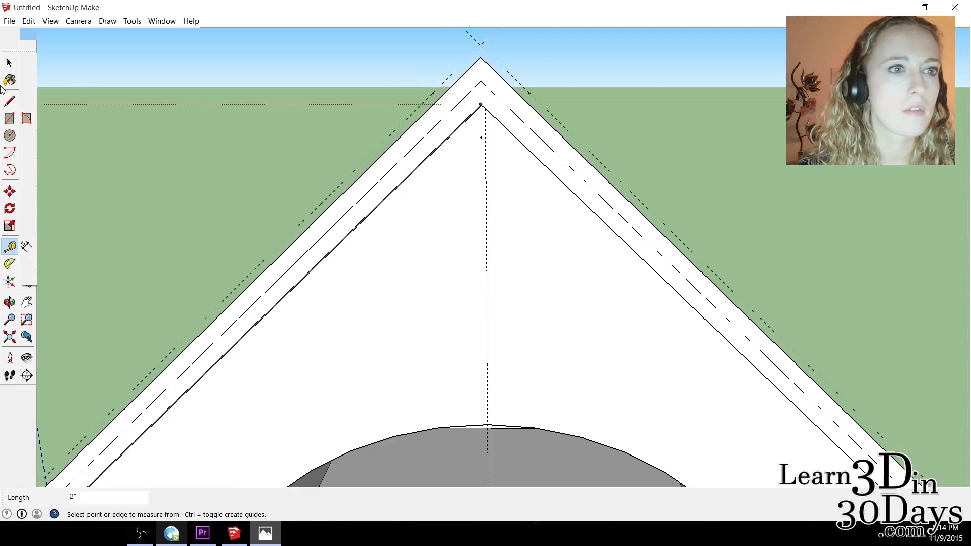
# Draw a closed ridge cap profile from the guide intersection through both guide points, with perpendicular sides about 1 1/2" long and a flat bottom edge.
pyautogui.click(14, 104)
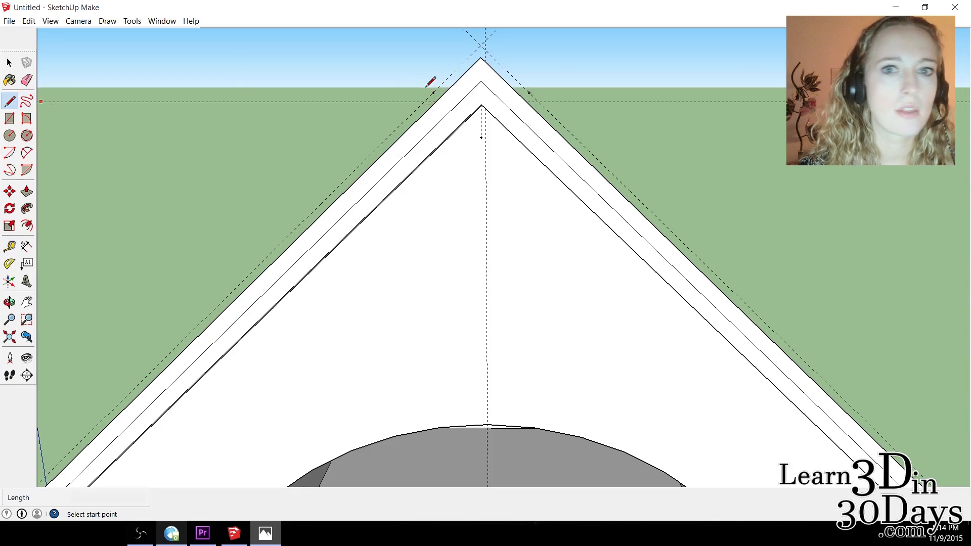
pyautogui.click(486, 47)
pyautogui.click(529, 93)
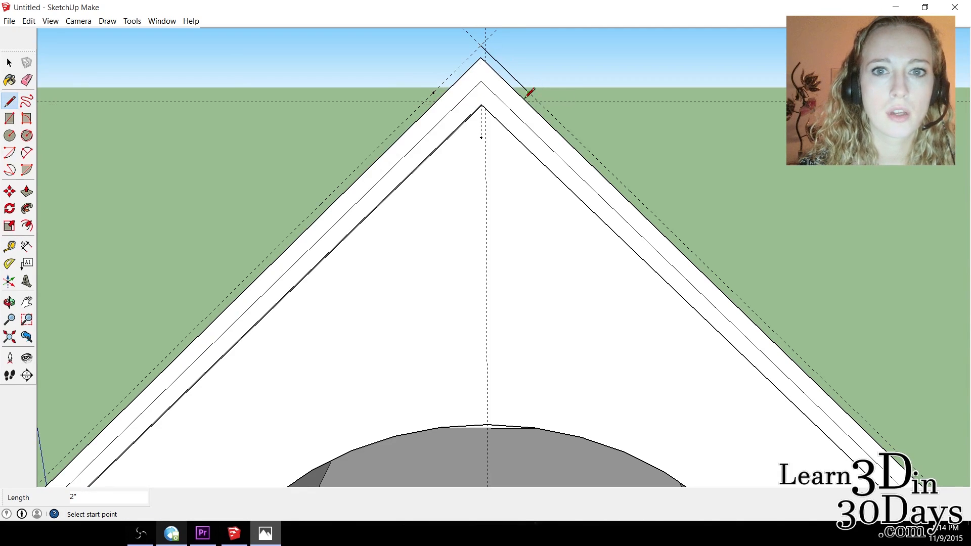
pyautogui.click(495, 129)
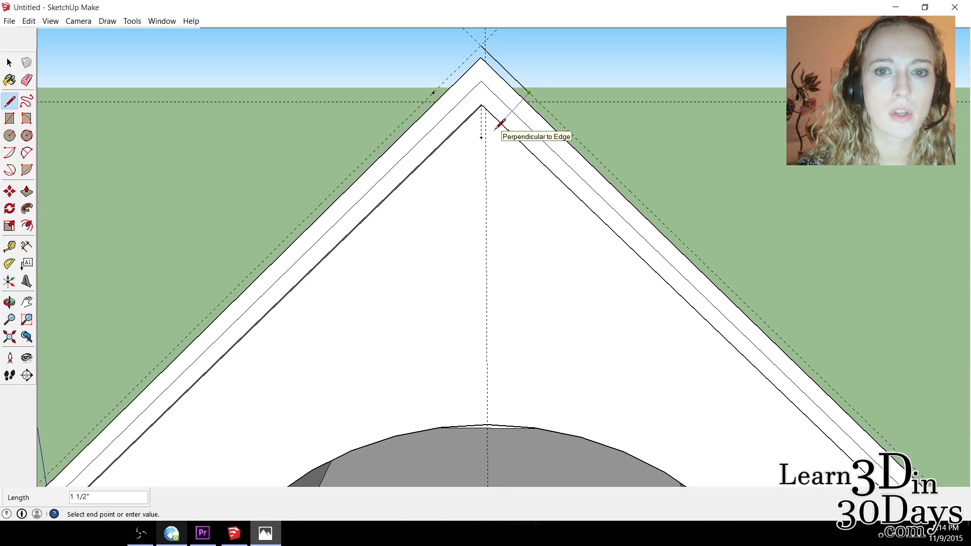
pyautogui.write('7/8"')
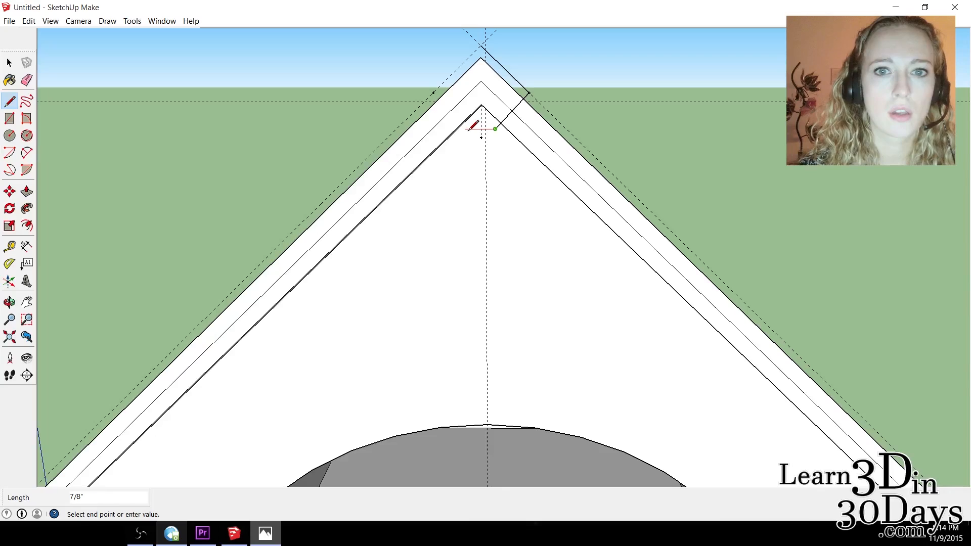
pyautogui.click(471, 129)
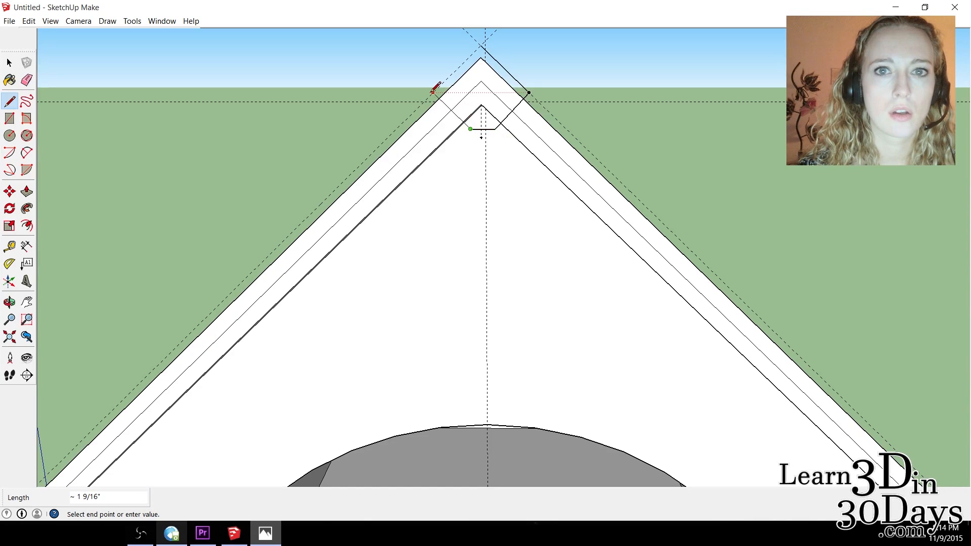
pyautogui.click(433, 92)
pyautogui.click(481, 45)
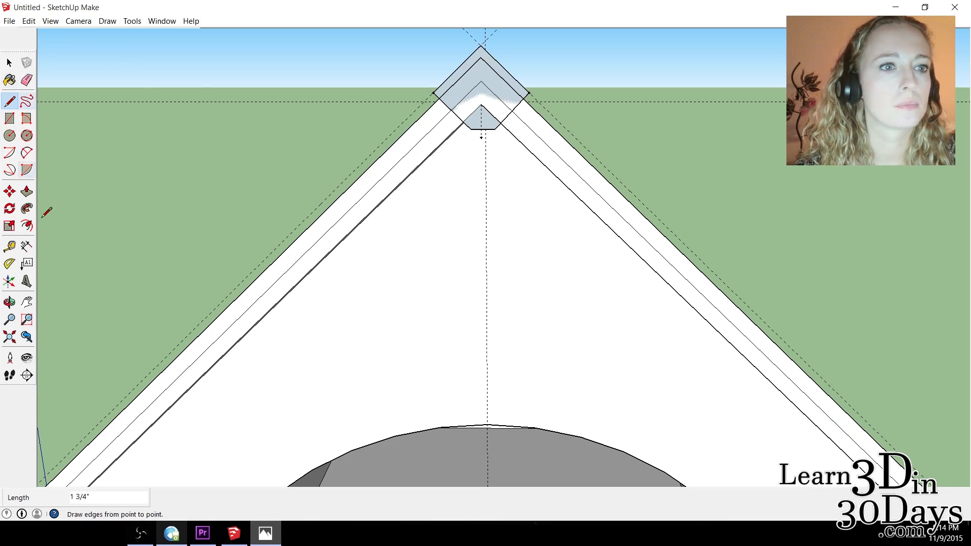
# Push/Pull the front ridge cap profile outward by 1/2".
pyautogui.click(9, 303)
pyautogui.moveTo(478, 83); pyautogui.dragTo(764, 221)
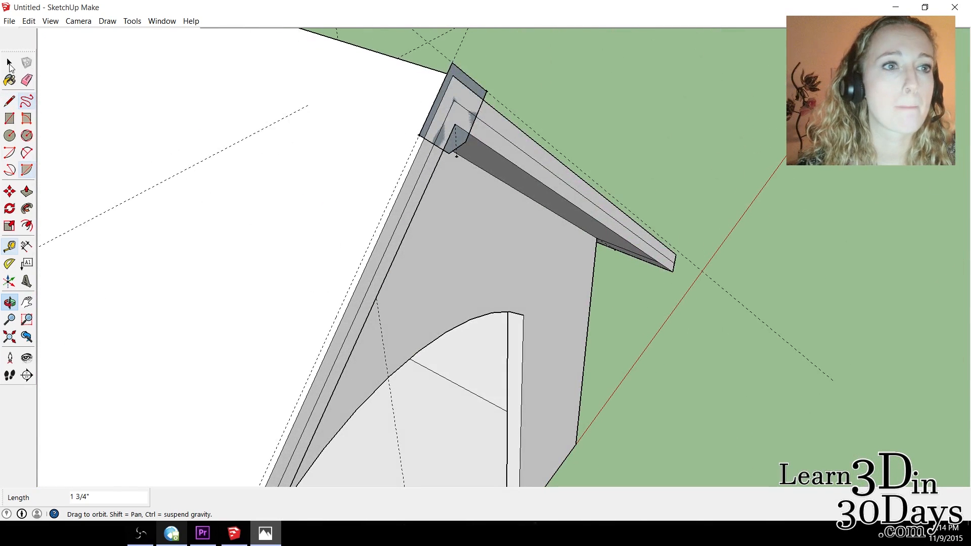
pyautogui.click(9, 64)
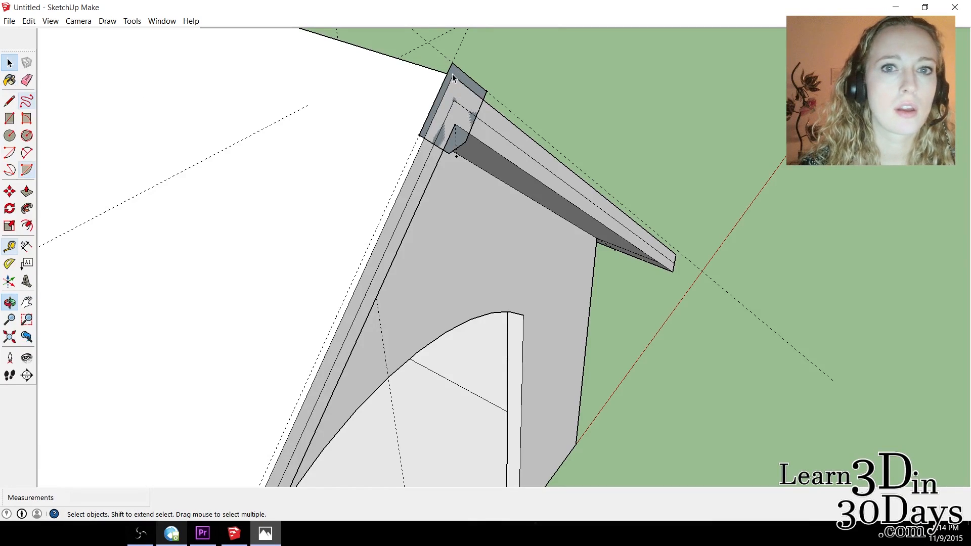
pyautogui.click(27, 193)
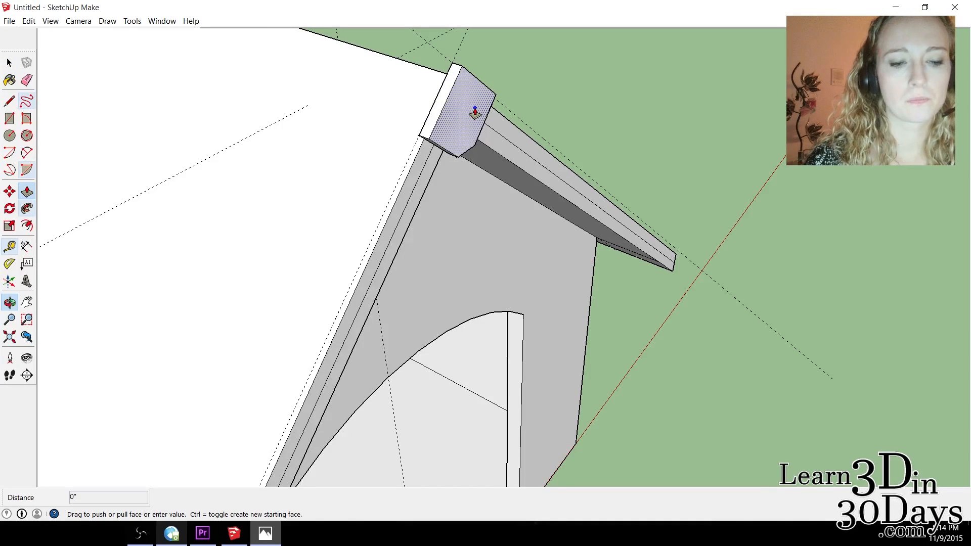
pyautogui.write('1/2"')
pyautogui.press('Return')
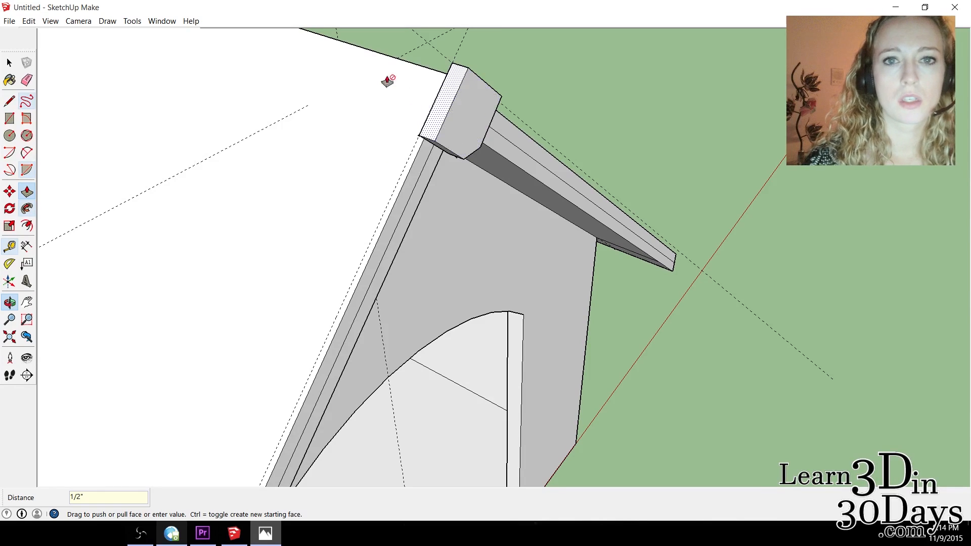
# Push/Pull the back face of the ridge cap 4' 8" along the ridge toward the rear of the doghouse.
pyautogui.click(11, 302)
pyautogui.moveTo(341, 91); pyautogui.dragTo(302, 160)
pyautogui.click(9, 62)
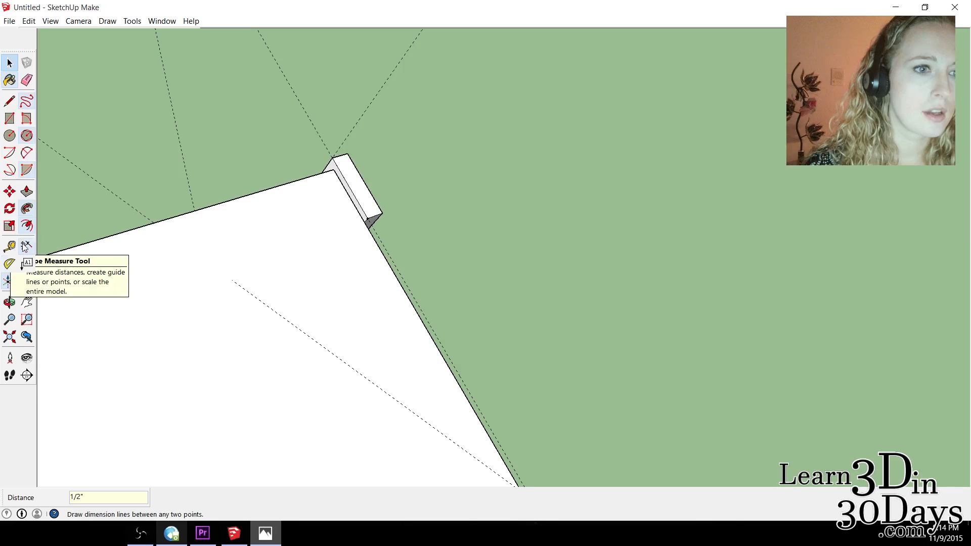
pyautogui.click(27, 191)
pyautogui.moveTo(340, 173); pyautogui.dragTo(26, 281)
pyautogui.keyDown('shift'); pyautogui.moveTo(137, 268); pyautogui.dragTo(149, 286, button='middle'); pyautogui.keyUp('shift')
pyautogui.scroll(-4, 179, 268)
pyautogui.moveTo(152, 277); pyautogui.dragTo(23, 301)
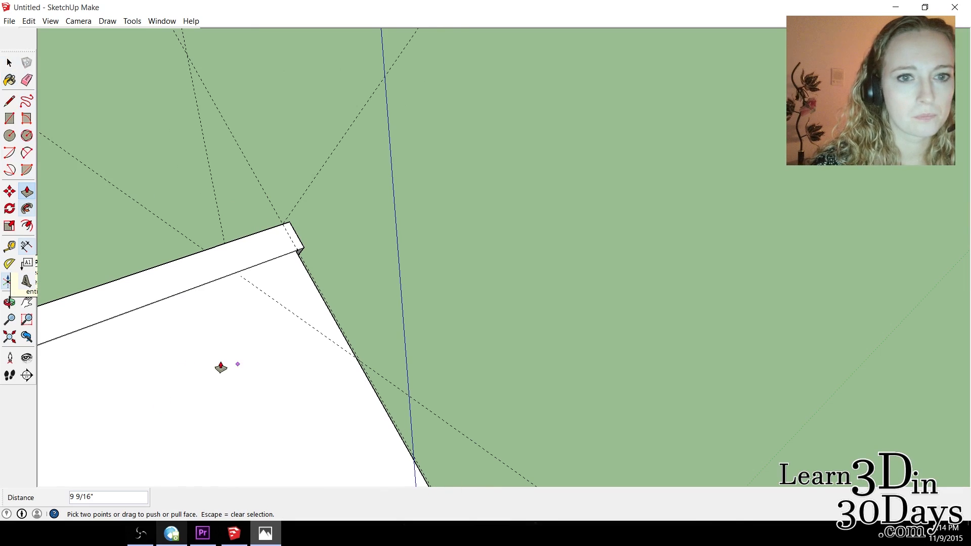
pyautogui.click(69, 484)
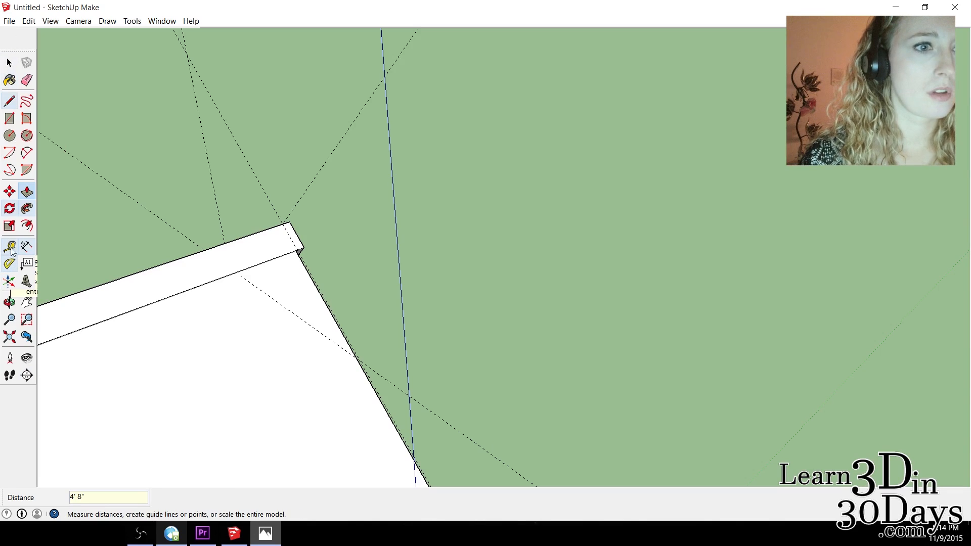
# Push the ridge cap's rear end face back to the rear roof edge, leaving it projecting 1/2".
pyautogui.click(27, 303)
pyautogui.moveTo(124, 337); pyautogui.dragTo(672, 106)
pyautogui.scroll(-5, 455, 163)
pyautogui.moveTo(277, 233); pyautogui.dragTo(358, 141)
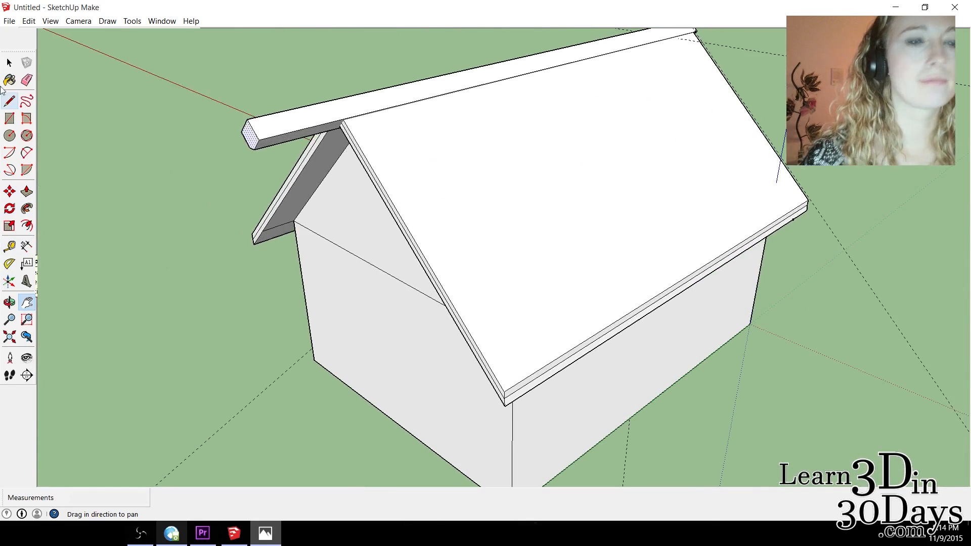
pyautogui.click(27, 191)
pyautogui.scroll(2, 230, 130)
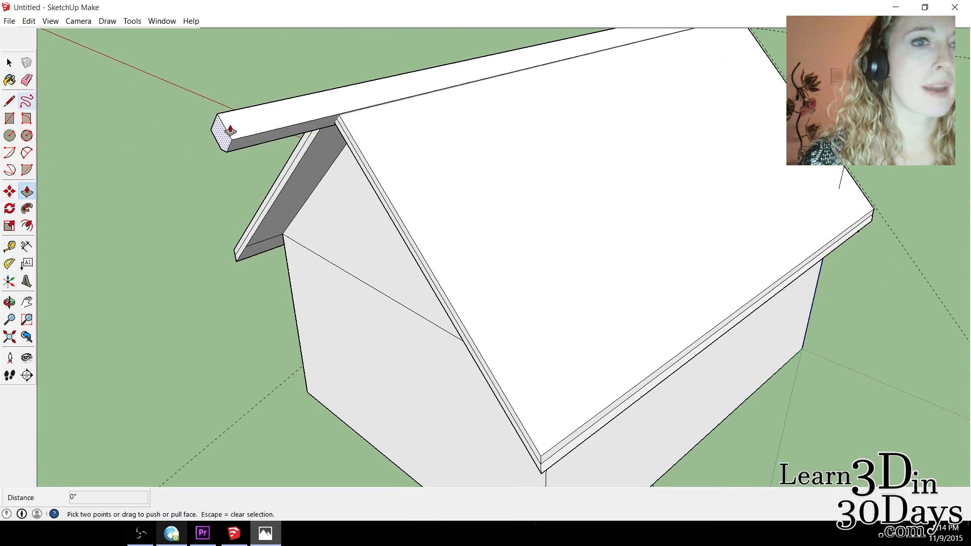
pyautogui.moveTo(230, 129); pyautogui.dragTo(340, 114)
pyautogui.scroll(4, 336, 112)
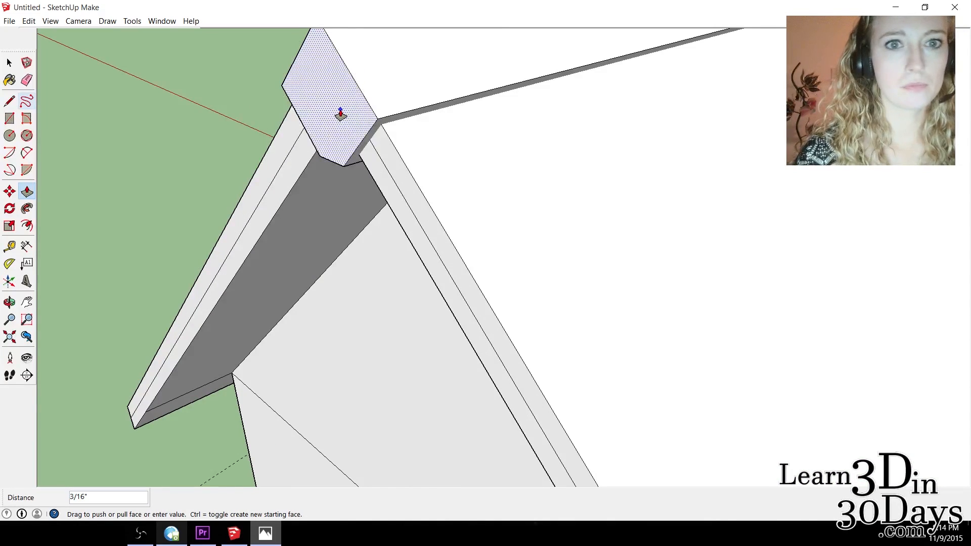
pyautogui.click(295, 71)
pyautogui.scroll(-3, 422, 139)
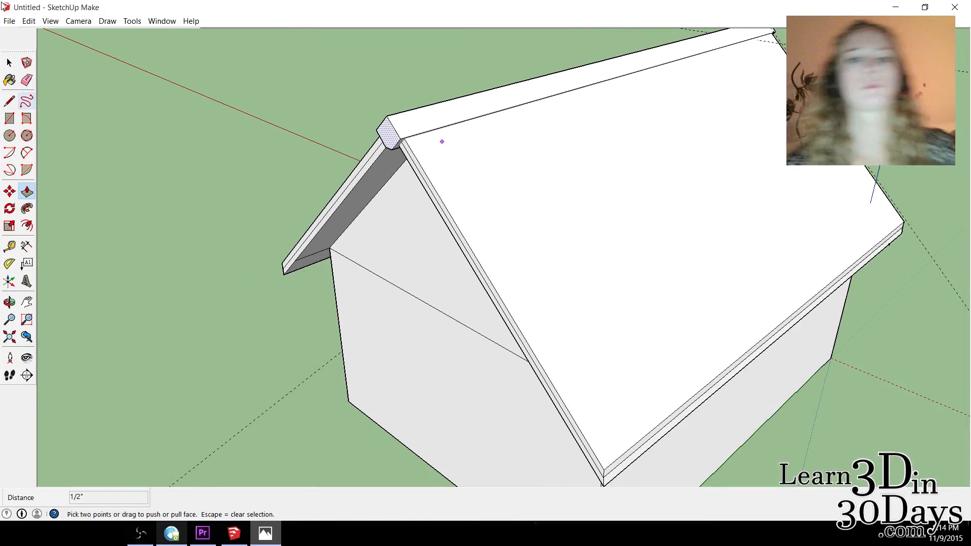
pyautogui.press('space')
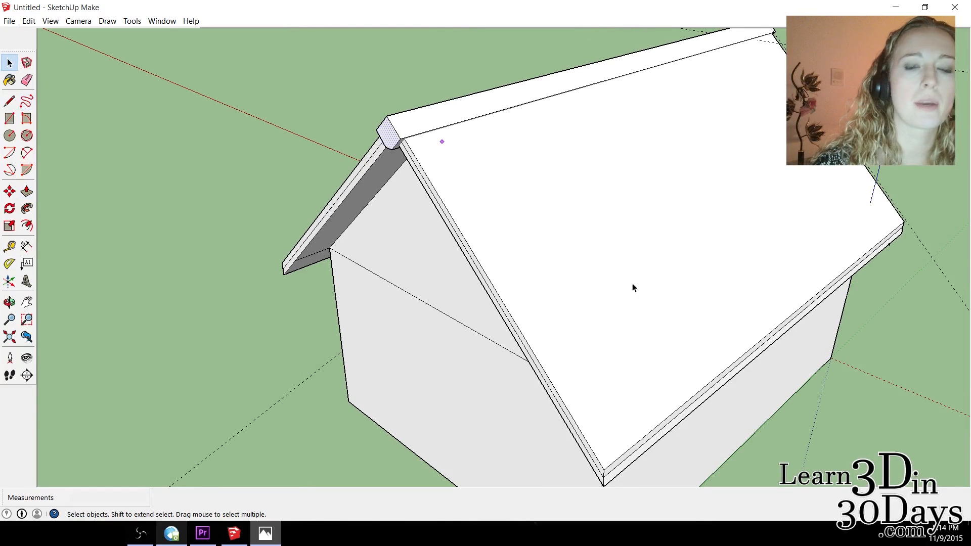
# Draw a small rectangular leg footprint on the ground beside the doghouse's front corner, near the red axis.
pyautogui.click(9, 302)
pyautogui.moveTo(706, 169); pyautogui.dragTo(83, 86)
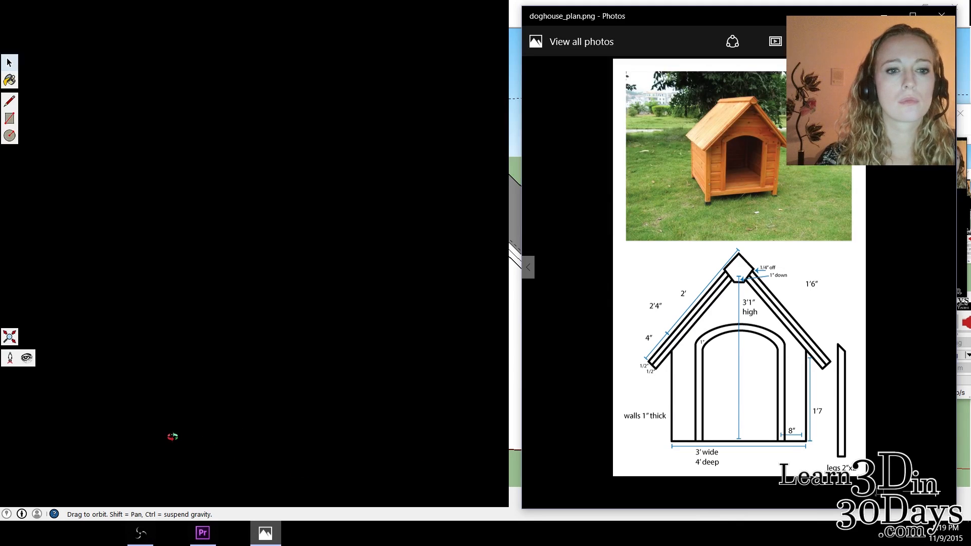
pyautogui.moveTo(159, 458)
pyautogui.mouseDown()
pyautogui.moveTo(230, 492)
pyautogui.moveTo(164, 455)
pyautogui.moveTo(219, 466)
pyautogui.mouseUp()
pyautogui.moveTo(544, 469); pyautogui.dragTo(522, 501)
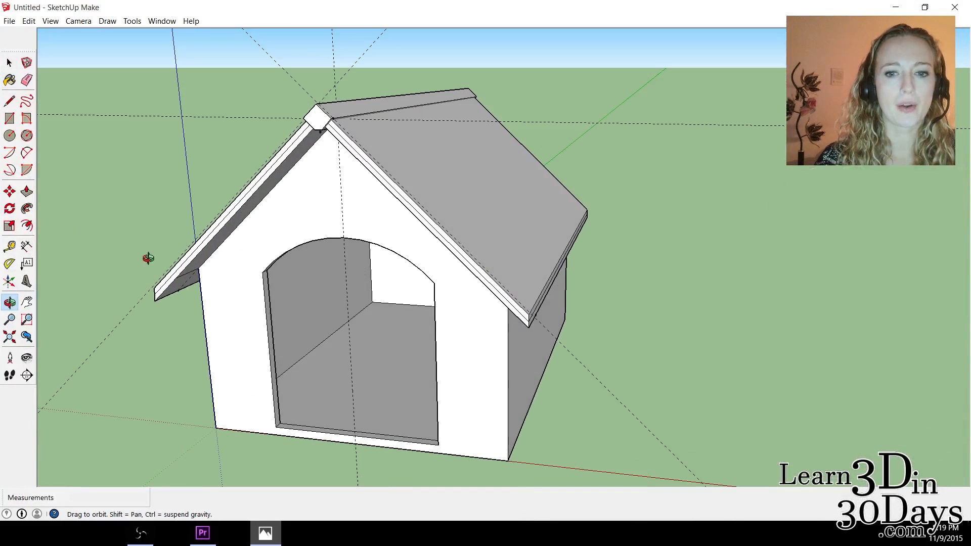
pyautogui.click(9, 118)
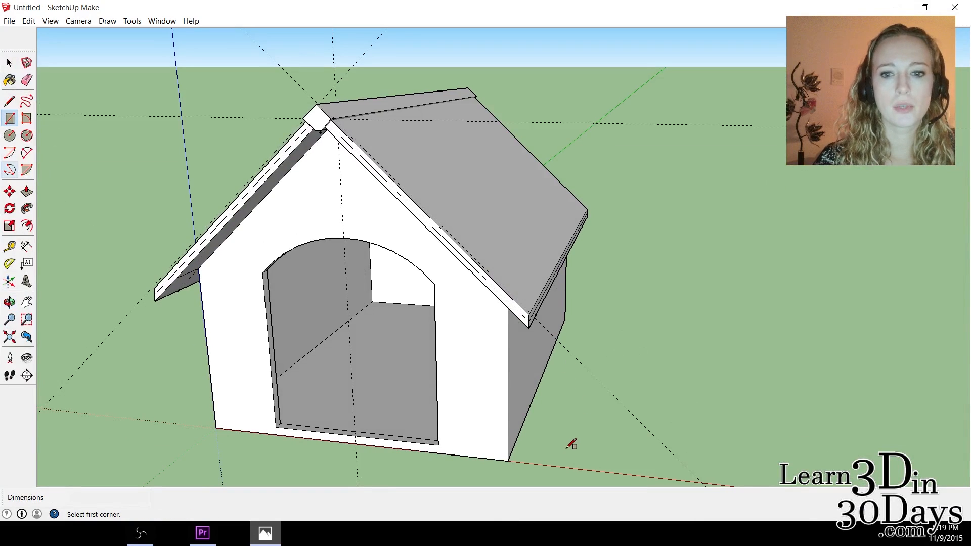
pyautogui.click(587, 468)
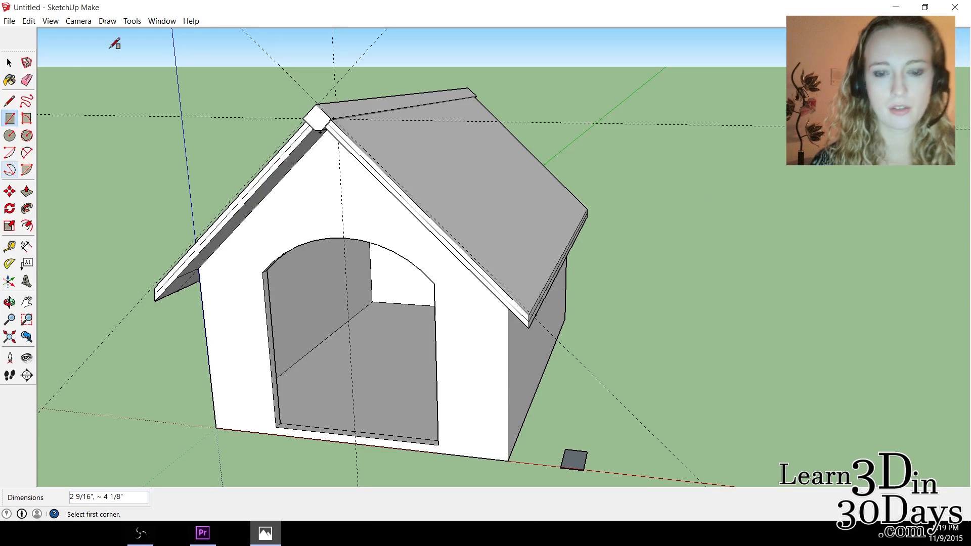
pyautogui.click(9, 65)
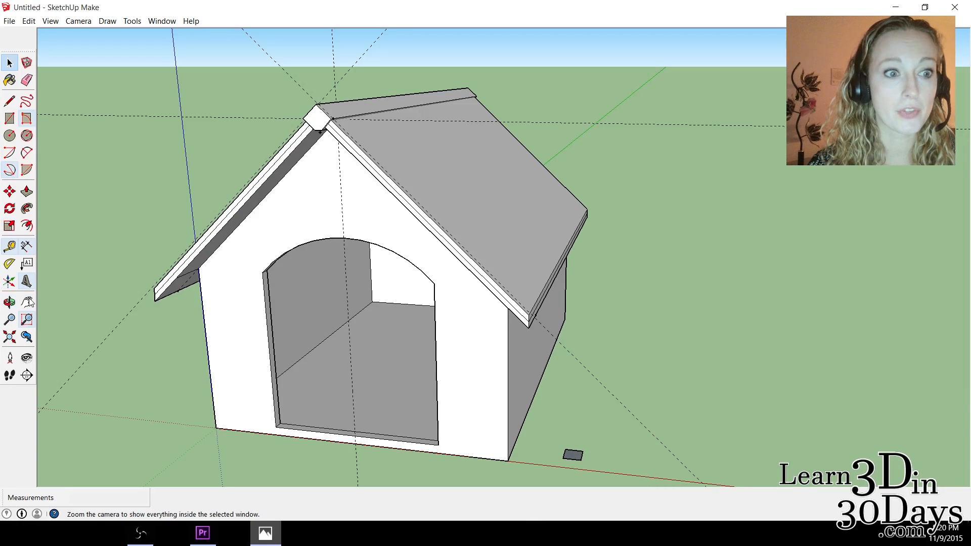
# Push/Pull the leg footprint up to a height of 1' 8".
pyautogui.moveTo(573, 455); pyautogui.dragTo(581, 302)
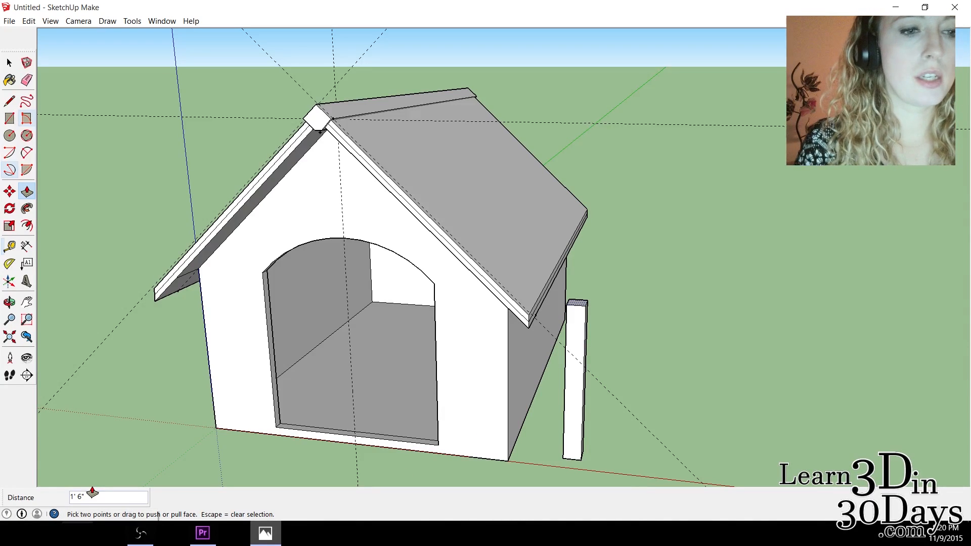
pyautogui.write('1\'8"')
pyautogui.press('Return')
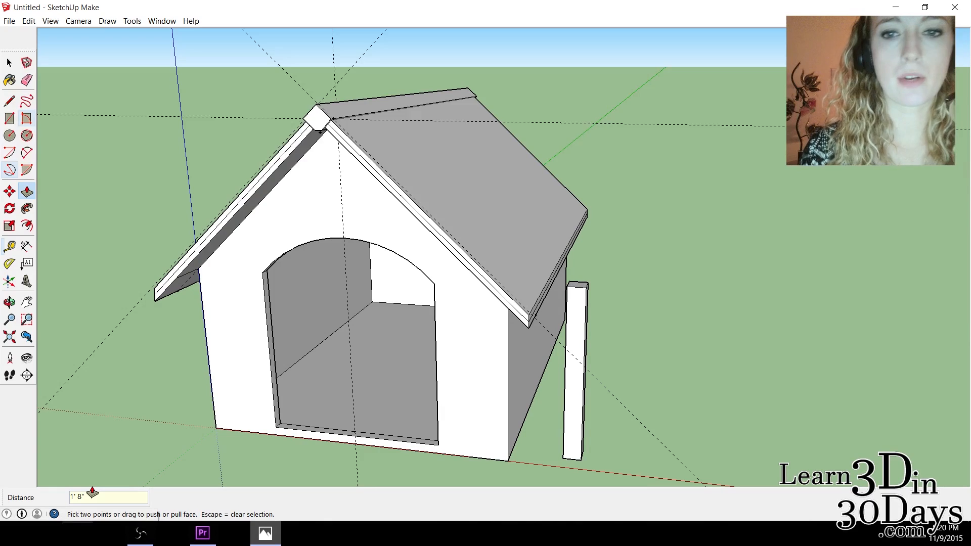
# Rotate the top face of the freestanding leg 45° to give it a slanted top.
pyautogui.scroll(5, 430, 199)
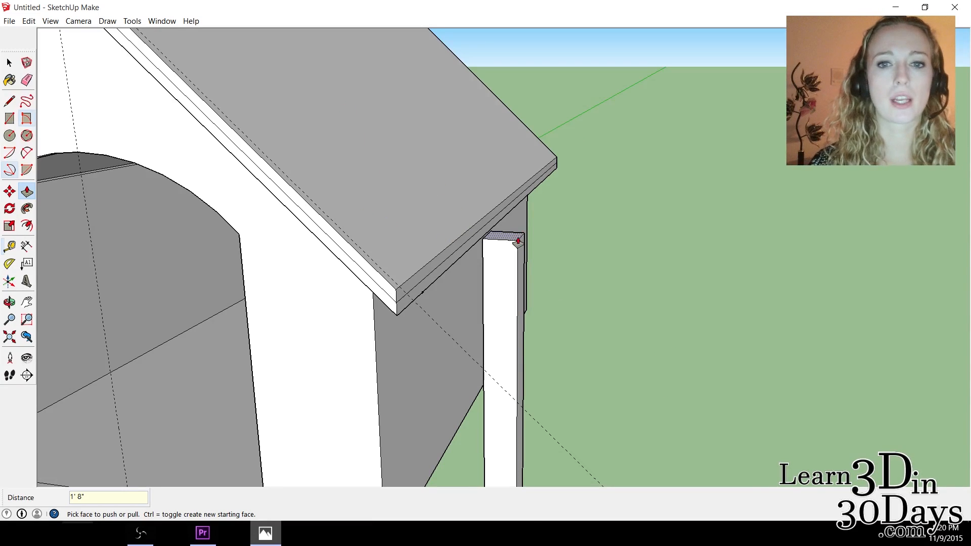
pyautogui.click(10, 63)
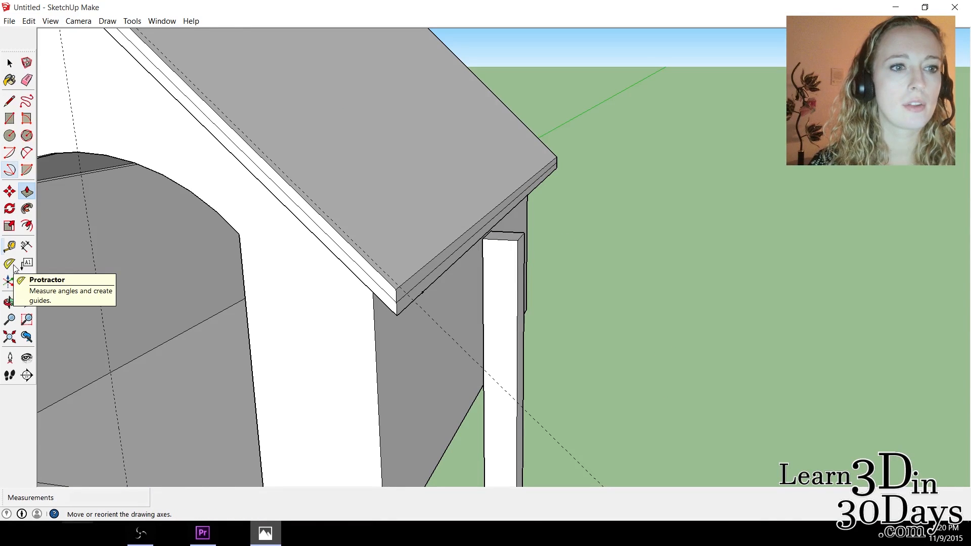
pyautogui.click(10, 208)
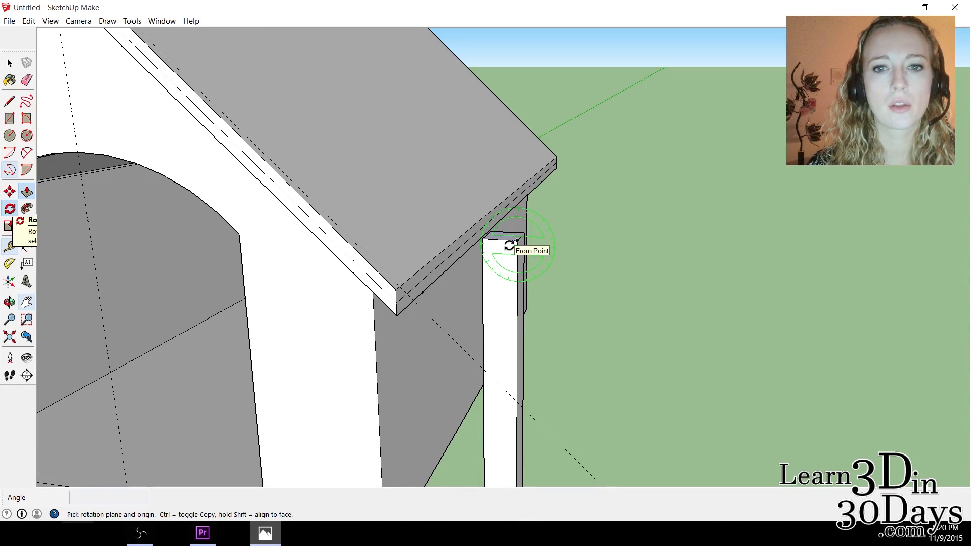
pyautogui.click(510, 246)
pyautogui.click(511, 246)
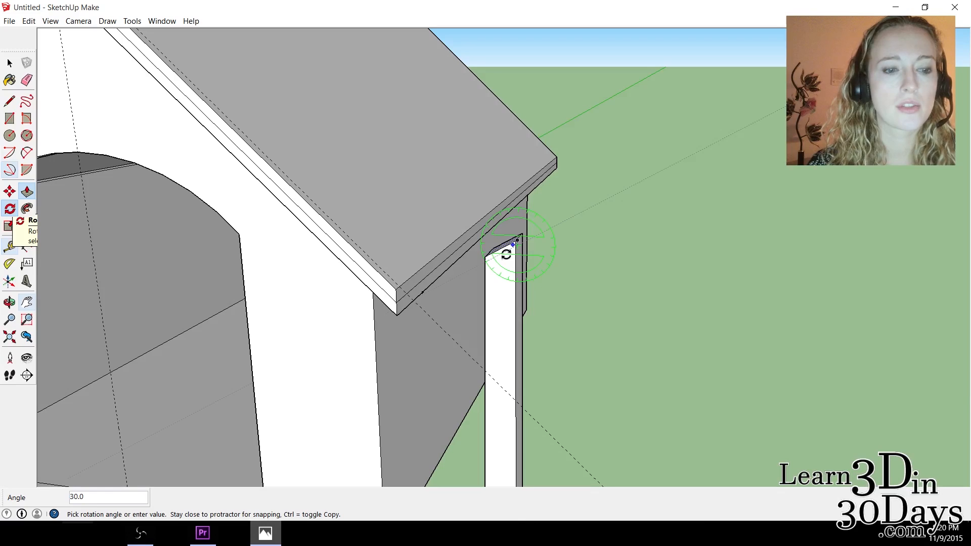
pyautogui.click(507, 257)
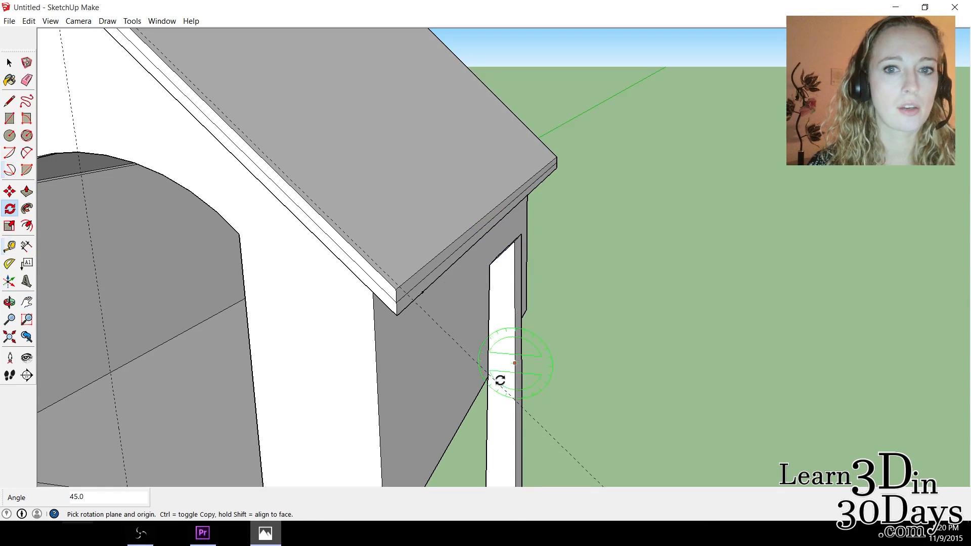
# Make the slanted-top leg a component named HouseCorner.
pyautogui.click(10, 63)
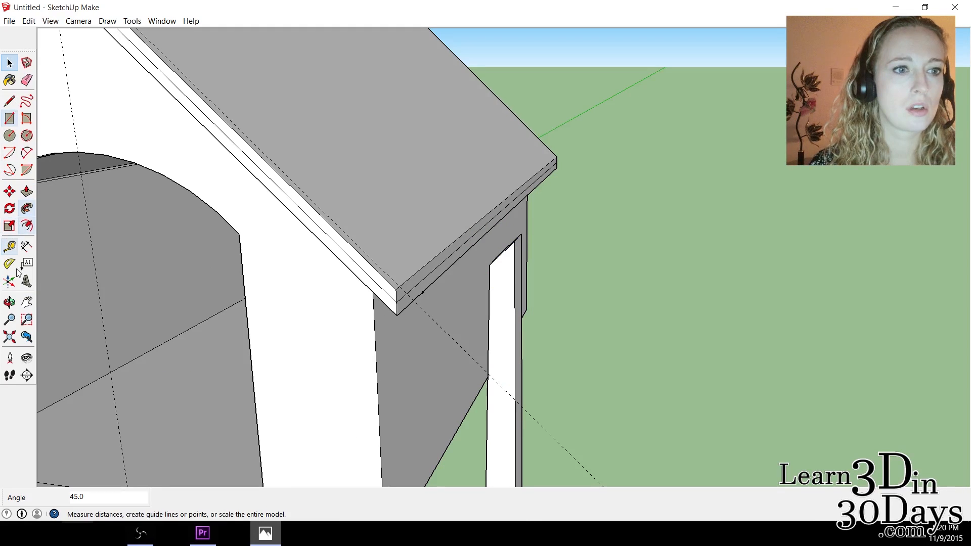
pyautogui.click(9, 302)
pyautogui.moveTo(551, 340); pyautogui.dragTo(568, 295)
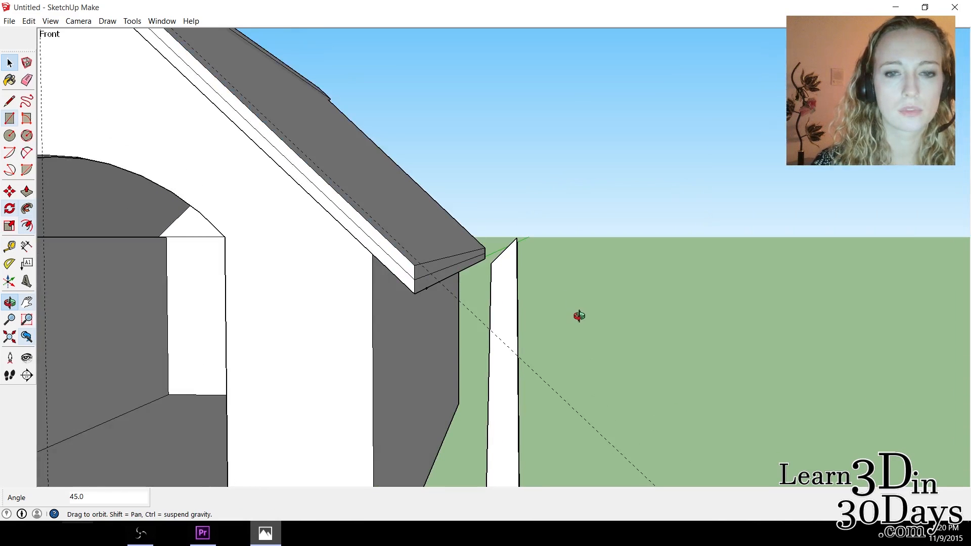
pyautogui.moveTo(517, 393); pyautogui.dragTo(555, 410)
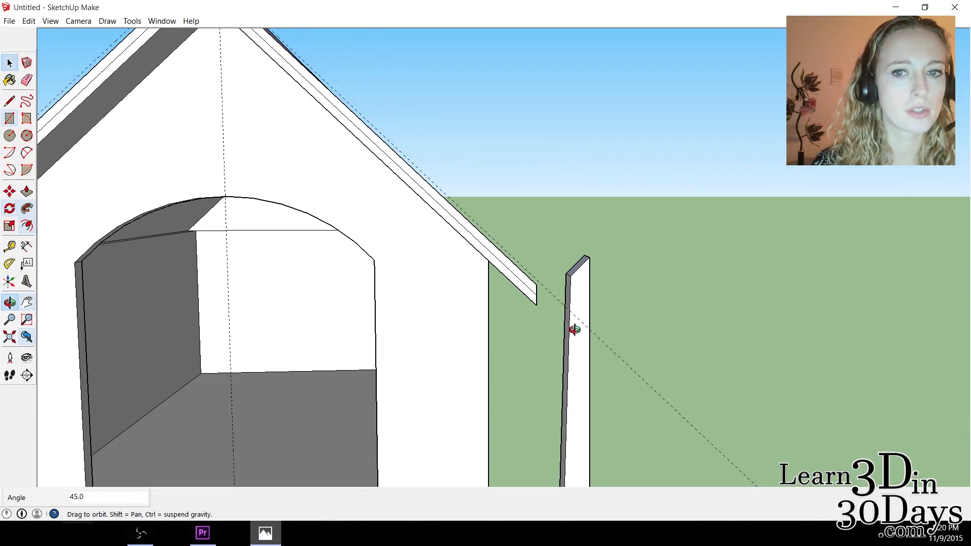
pyautogui.moveTo(472, 319); pyautogui.dragTo(448, 293)
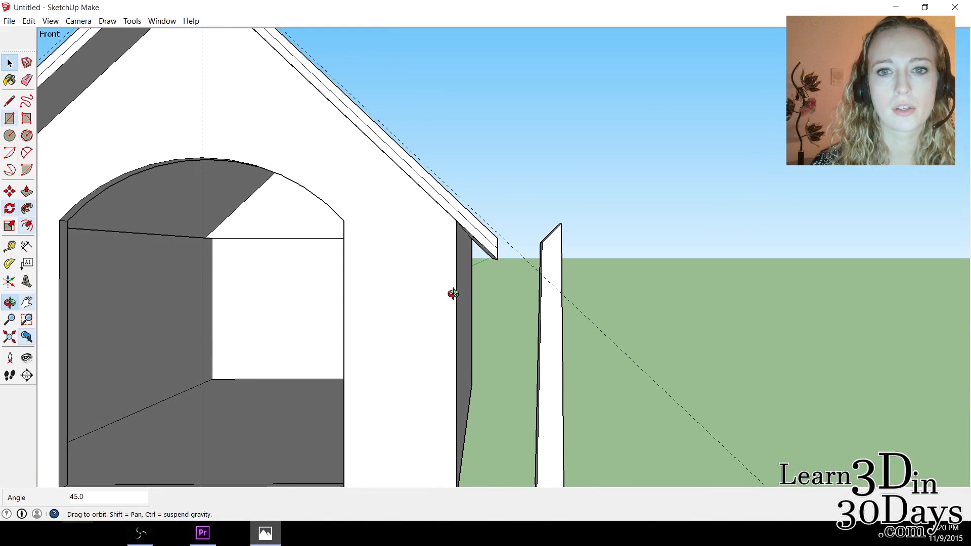
pyautogui.moveTo(452, 293); pyautogui.dragTo(467, 300)
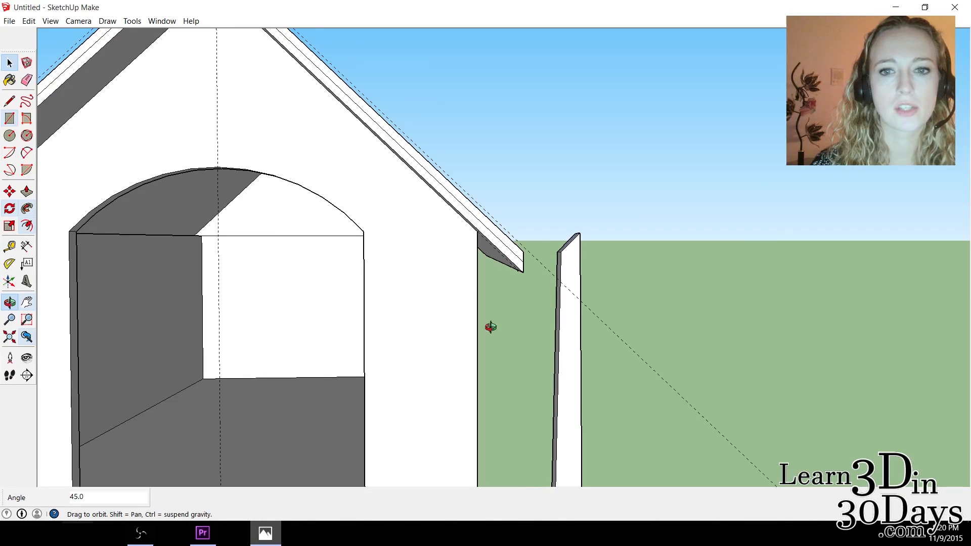
pyautogui.click(9, 63)
pyautogui.scroll(-2, 529, 406)
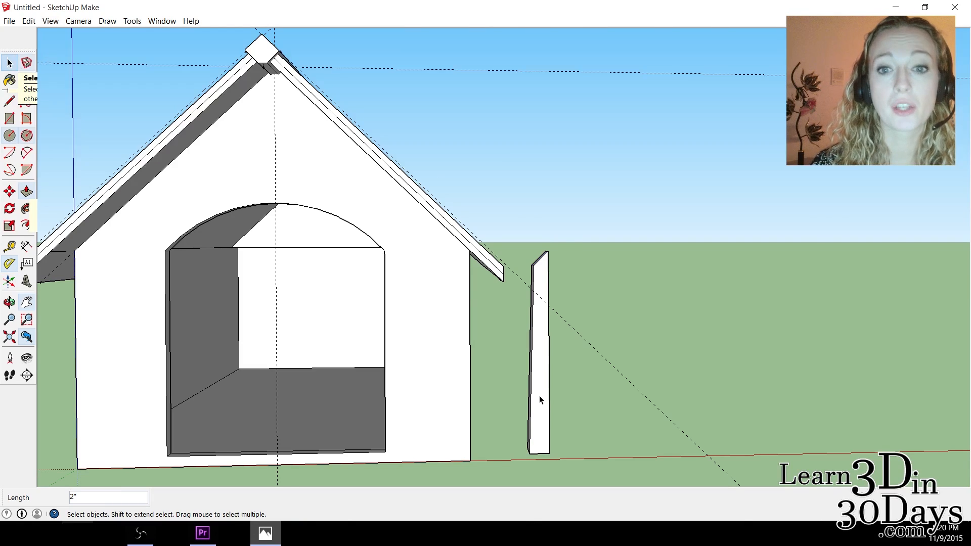
pyautogui.rightClick(540, 401)
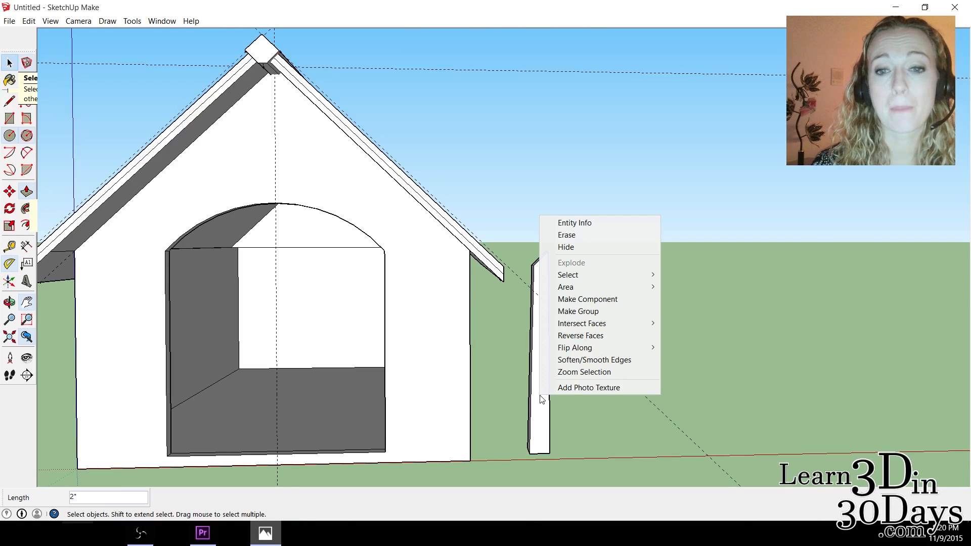
pyautogui.click(606, 299)
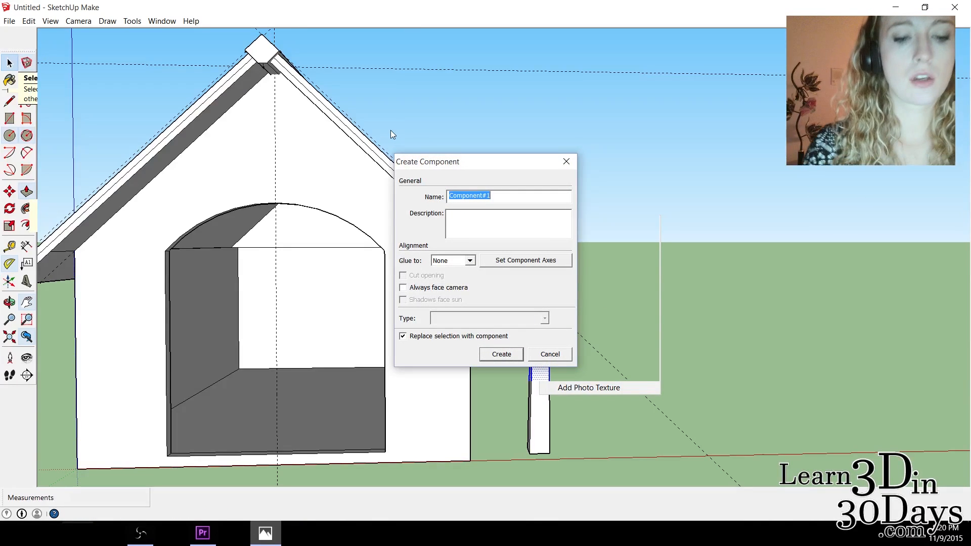
pyautogui.write('H')
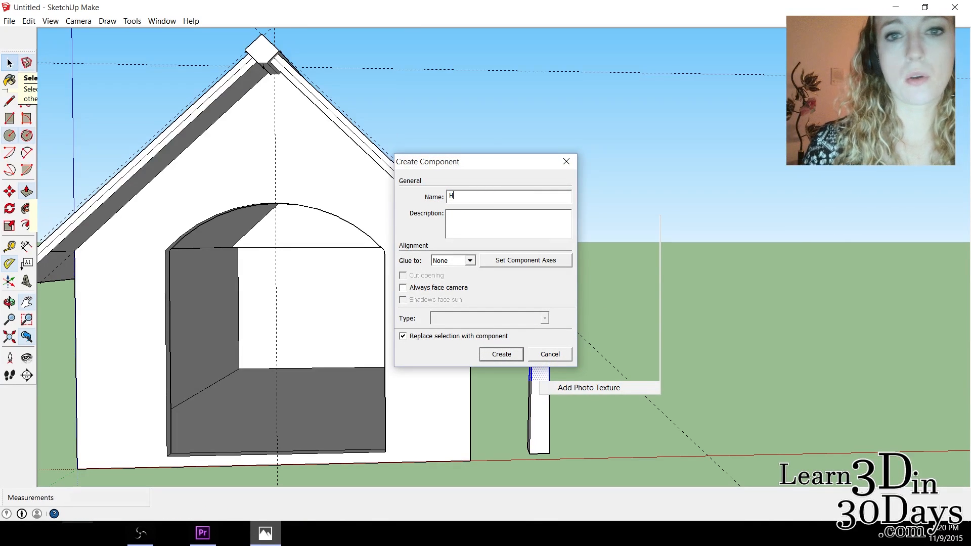
pyautogui.write('ouseCorner')
pyautogui.click(502, 354)
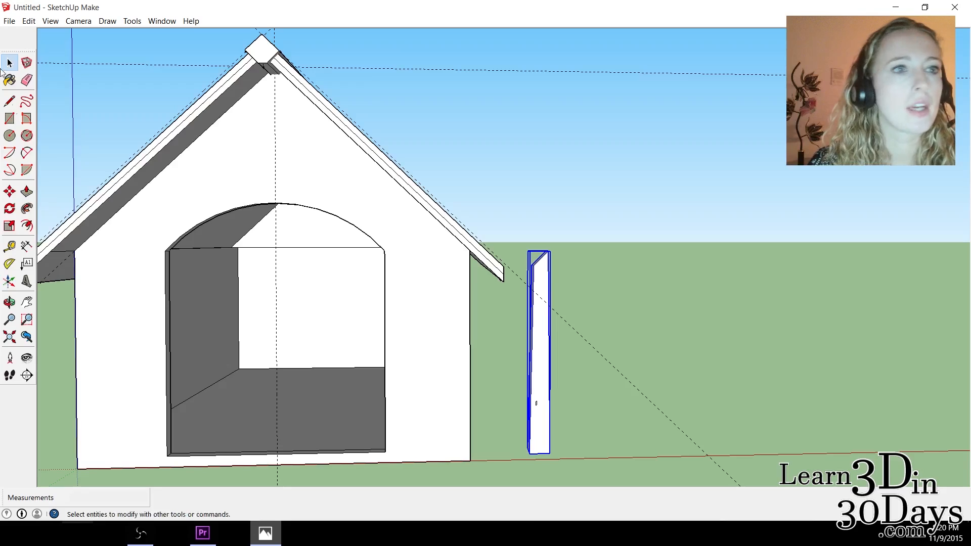
# Move the HouseCorner component across to the doghouse's opposite front corner and shift it about 6 3/16" along the green axis.
pyautogui.press('m')
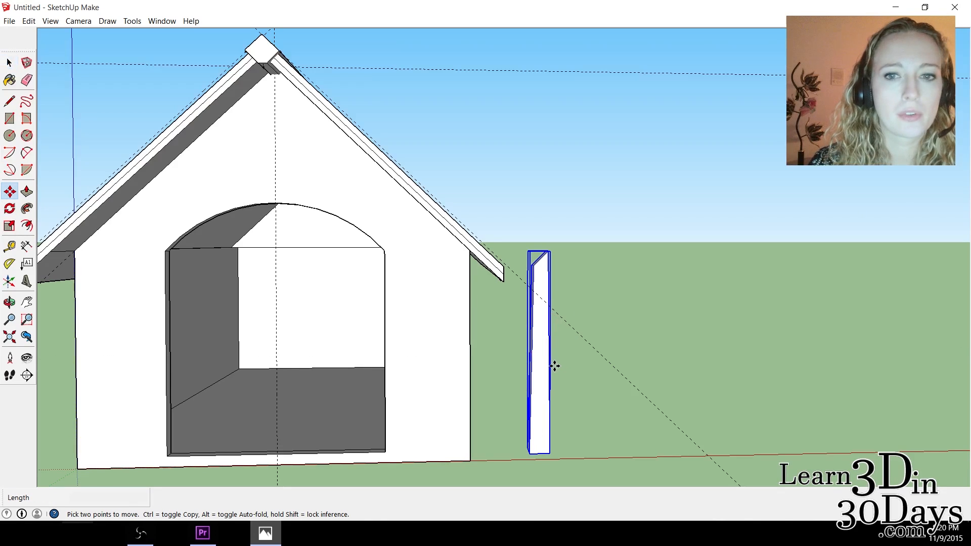
pyautogui.click(554, 366)
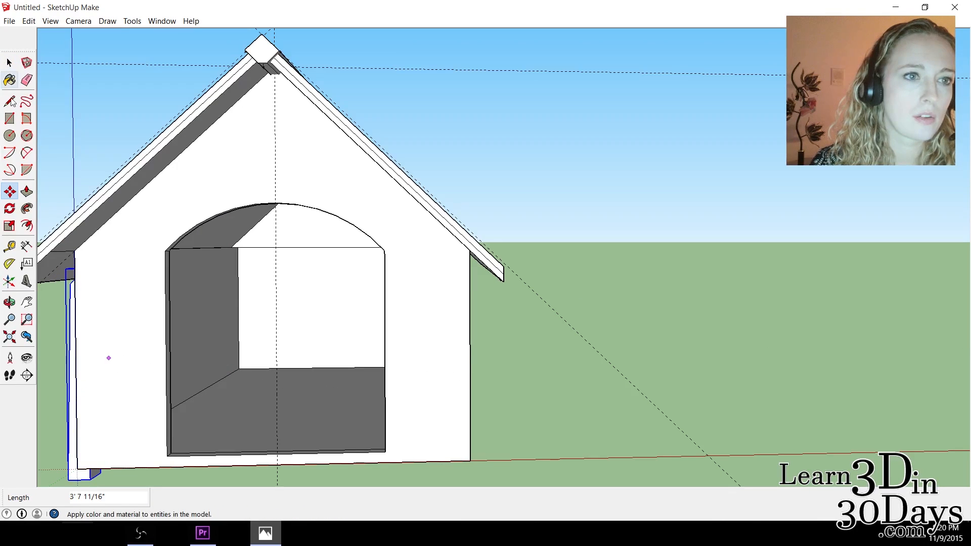
pyautogui.click(9, 304)
pyautogui.moveTo(108, 382); pyautogui.dragTo(157, 247)
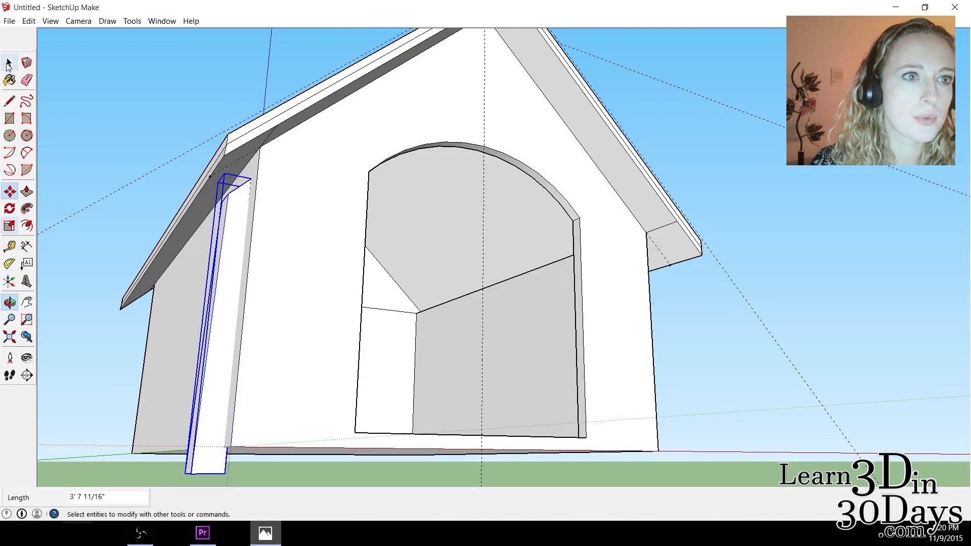
pyautogui.press('m')
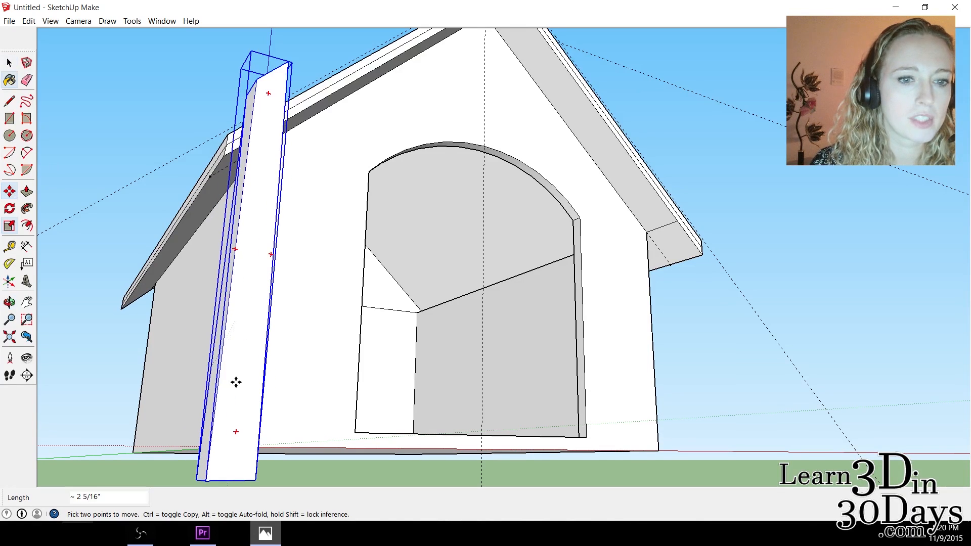
pyautogui.click(231, 355)
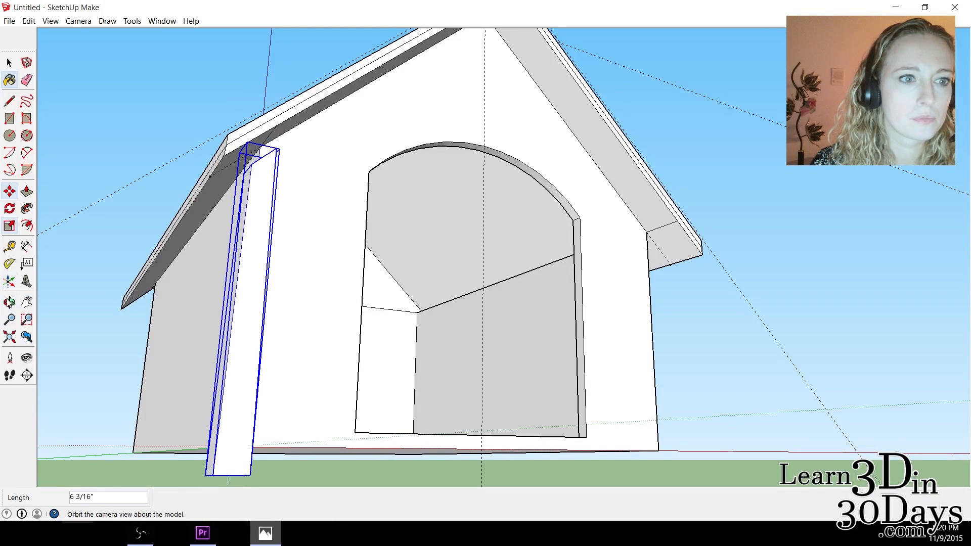
# Move the leg closer to the doghouse's front wall, aligning it from a side view.
pyautogui.moveTo(245, 323); pyautogui.dragTo(548, 230, button='middle')
pyautogui.moveTo(548, 230); pyautogui.dragTo(553, 239)
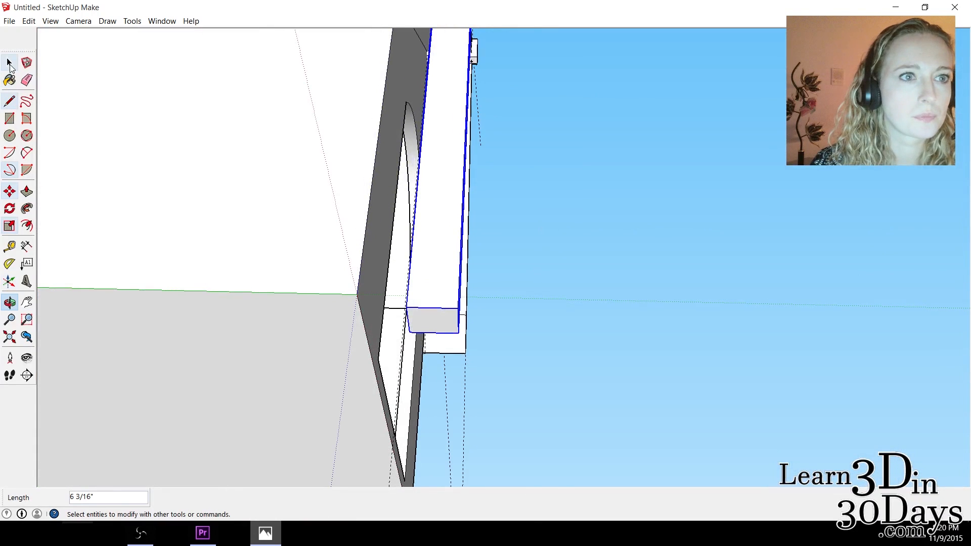
pyautogui.click(10, 193)
pyautogui.click(418, 208)
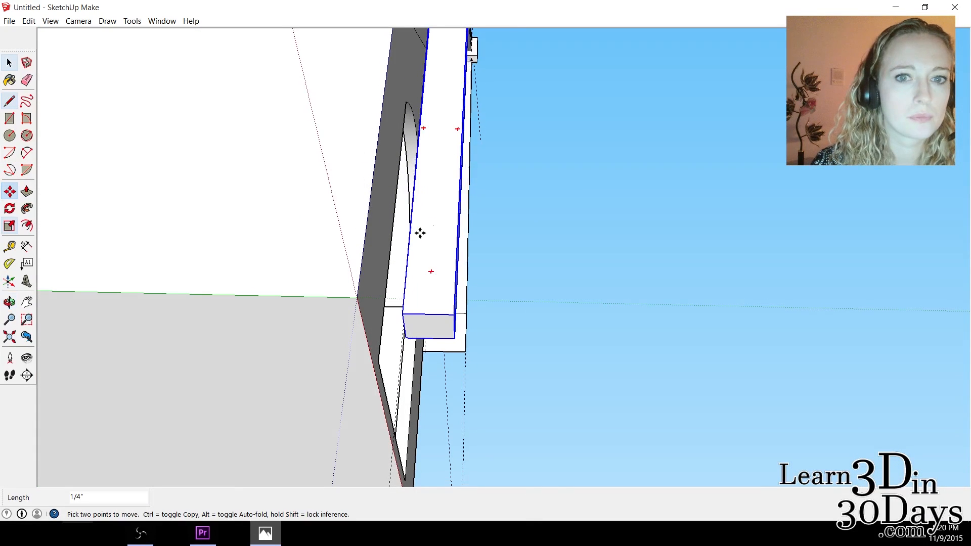
pyautogui.click(358, 212)
# Move the leg about 2 1/16" up and inward so its slanted top meets the underside of the roof at the front corner.
pyautogui.click(9, 302)
pyautogui.moveTo(317, 125); pyautogui.dragTo(114, 360)
pyautogui.press('m')
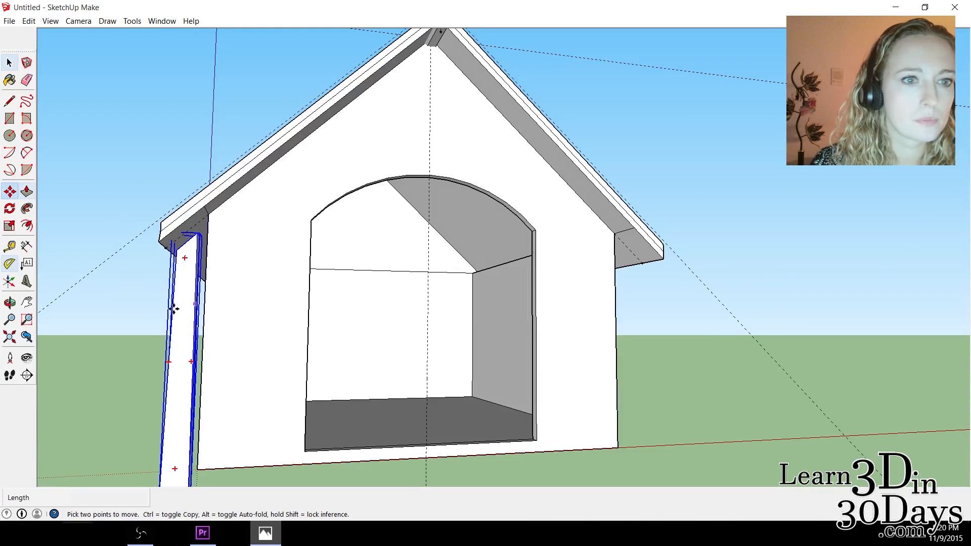
pyautogui.click(182, 322)
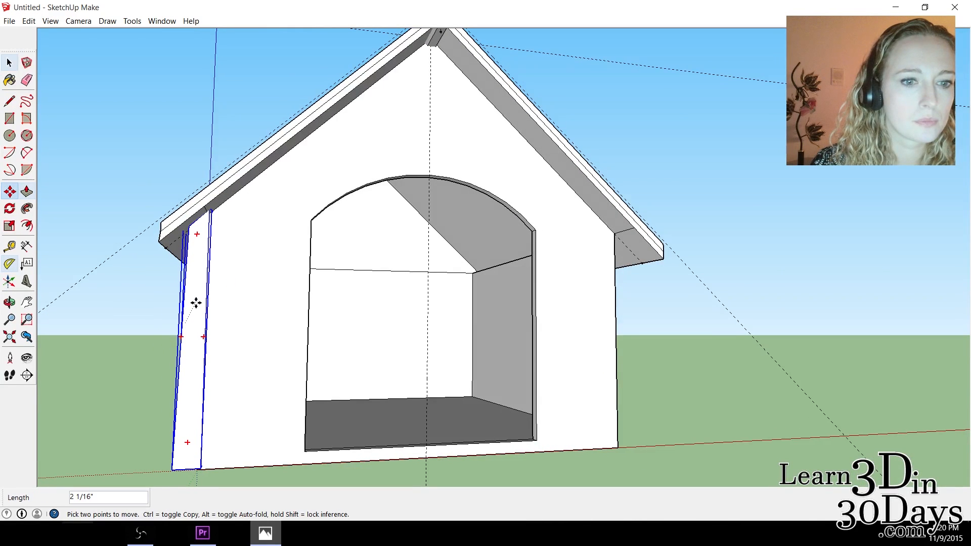
pyautogui.click(197, 305)
pyautogui.press('space')
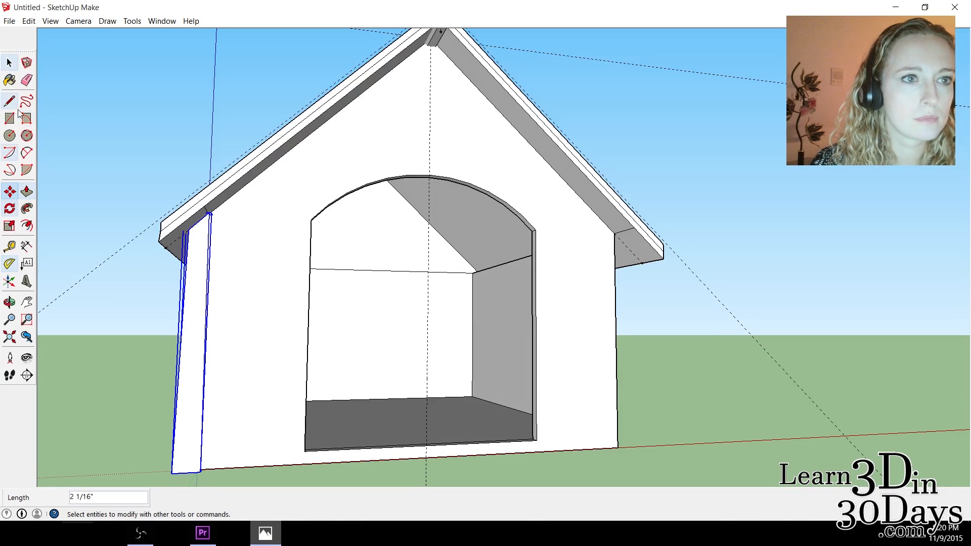
# Working from below, move the leg about 13/16" along the green axis so its base overlaps the doghouse's floor corner.
pyautogui.click(9, 302)
pyautogui.moveTo(202, 317); pyautogui.dragTo(401, 99)
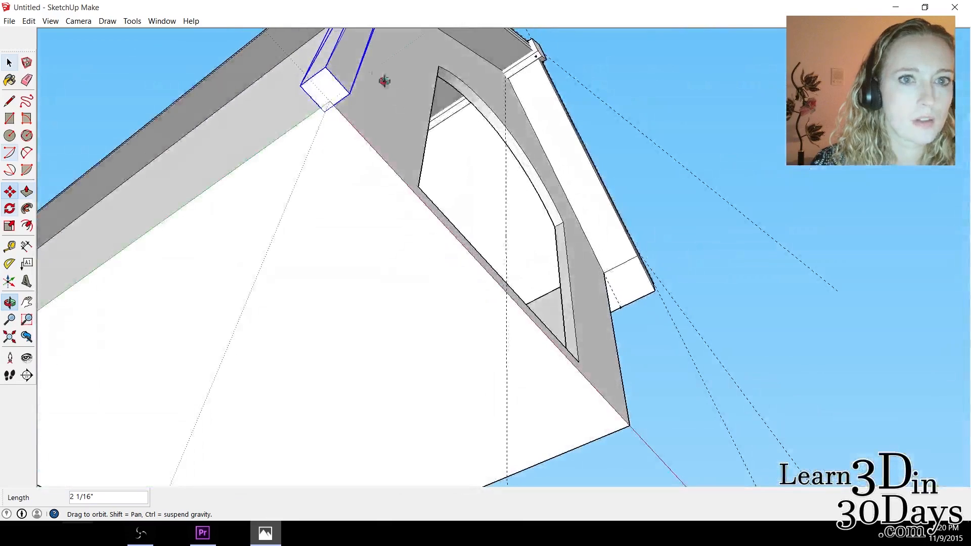
pyautogui.moveTo(373, 66); pyautogui.dragTo(378, 79)
pyautogui.click(24, 188)
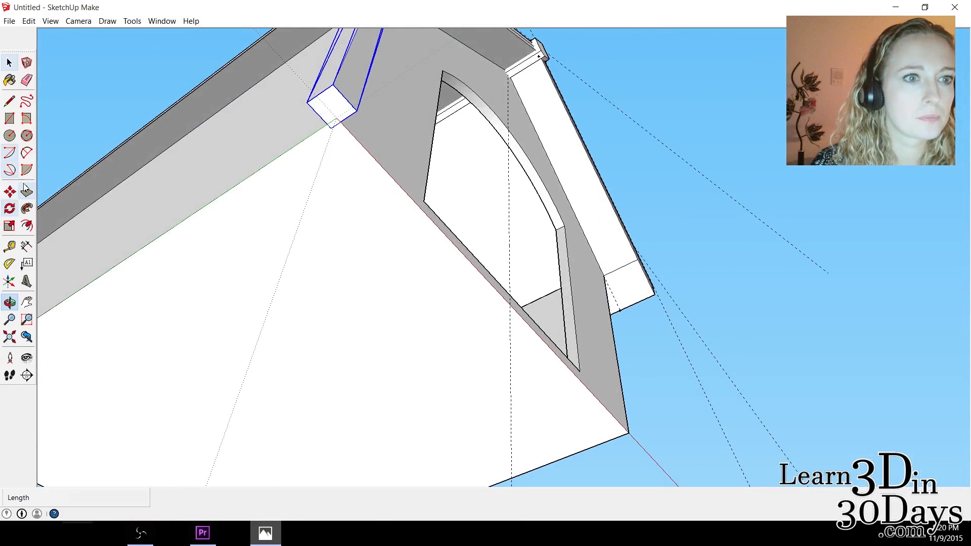
pyautogui.click(9, 191)
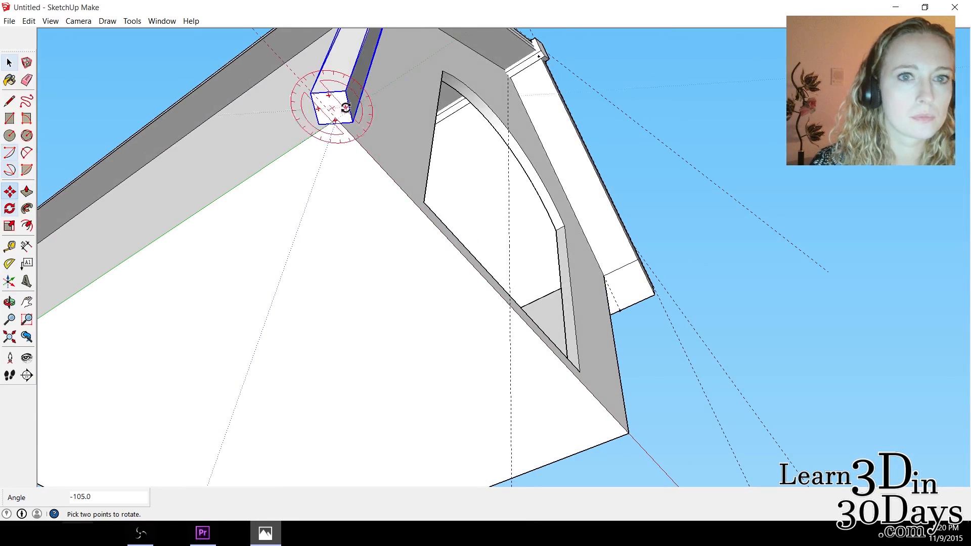
pyautogui.click(351, 81)
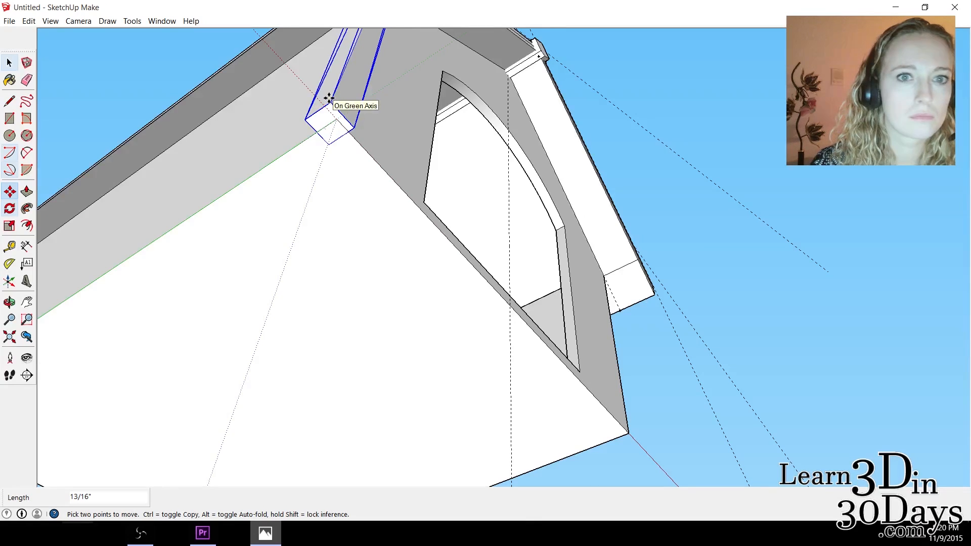
pyautogui.press('Escape')
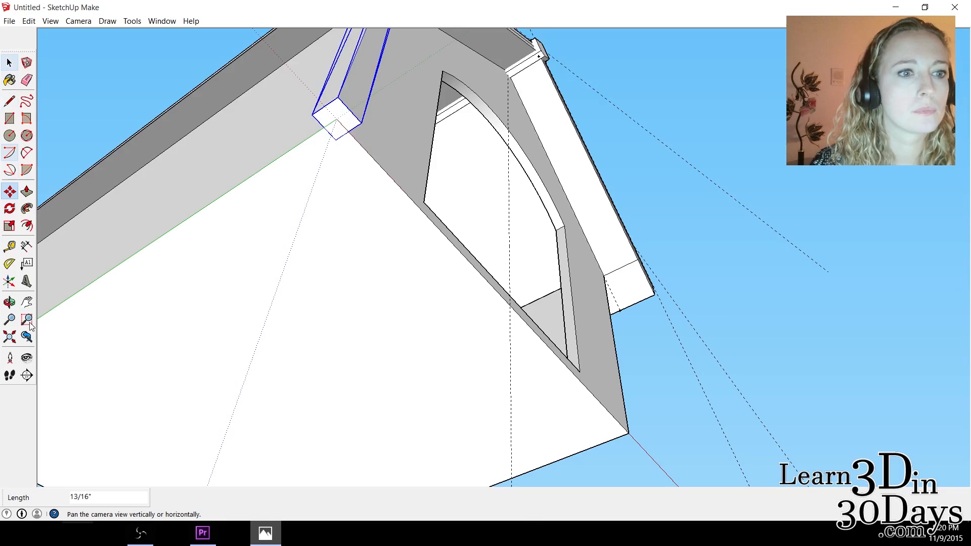
# Raise the leg about 1 1/8" along the blue axis toward the underside of the roof.
pyautogui.click(9, 303)
pyautogui.moveTo(401, 72); pyautogui.dragTo(196, 275)
pyautogui.moveTo(182, 382); pyautogui.dragTo(223, 429)
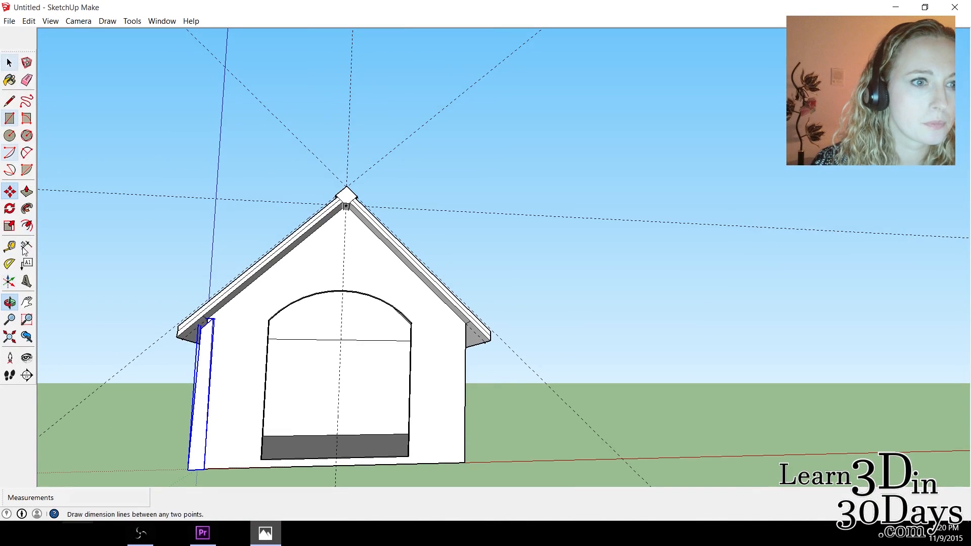
pyautogui.click(10, 193)
pyautogui.click(207, 377)
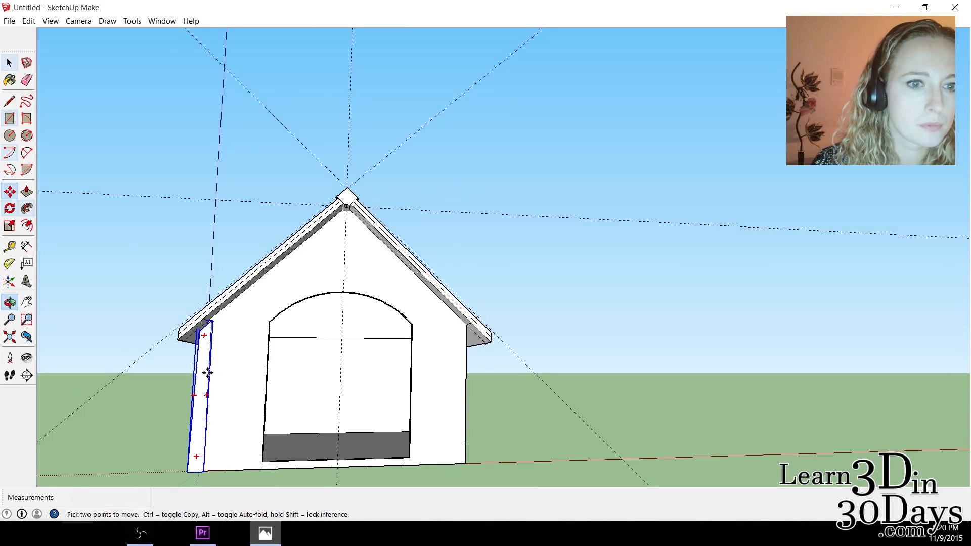
pyautogui.click(206, 369)
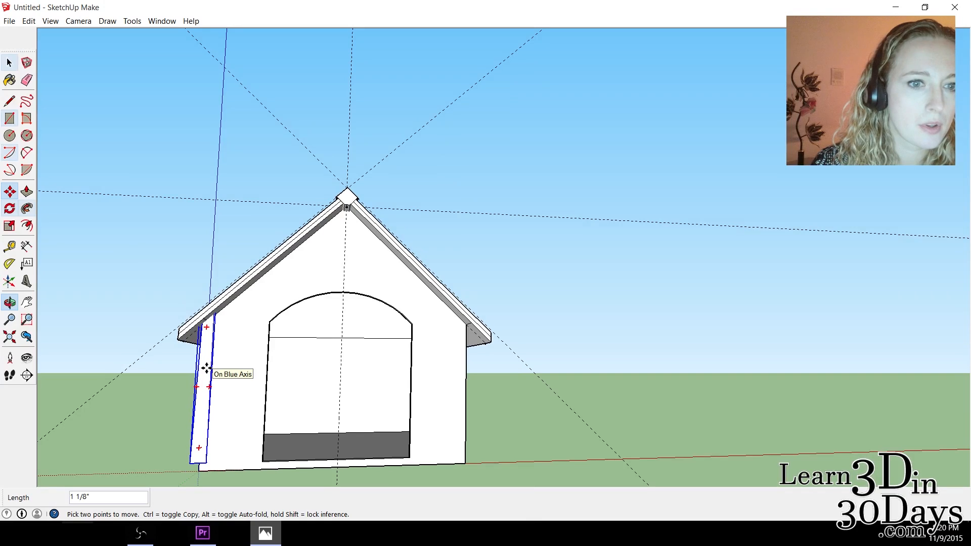
# Open the HouseCorner leg component for editing with its bottom face in view.
pyautogui.click(10, 302)
pyautogui.moveTo(217, 449); pyautogui.dragTo(486, 298)
pyautogui.click(9, 62)
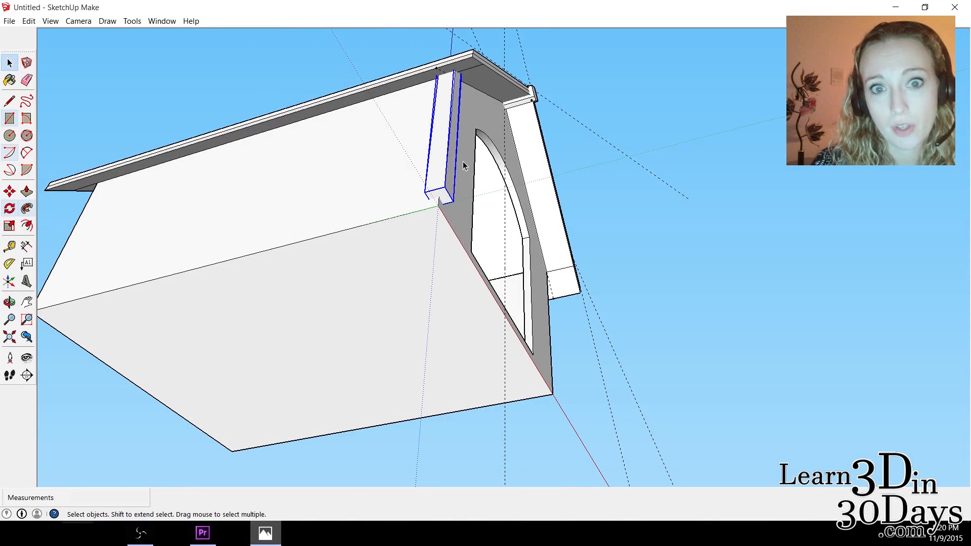
pyautogui.doubleClick(445, 196)
pyautogui.scroll(2, 470, 201)
pyautogui.scroll(-1, 470, 200)
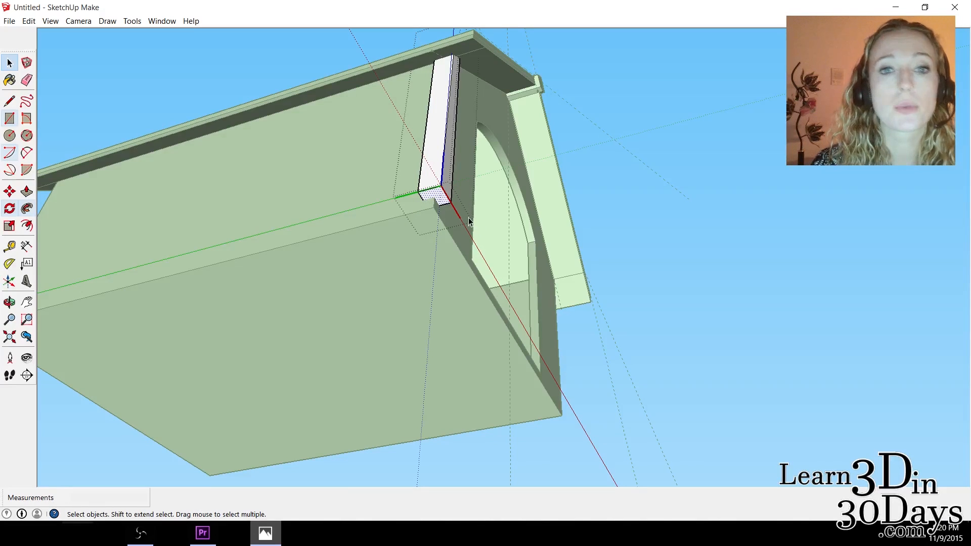
# Try to extend the leg's bottom face with Push/Pull, first by 15/16" and then by 2".
pyautogui.click(27, 191)
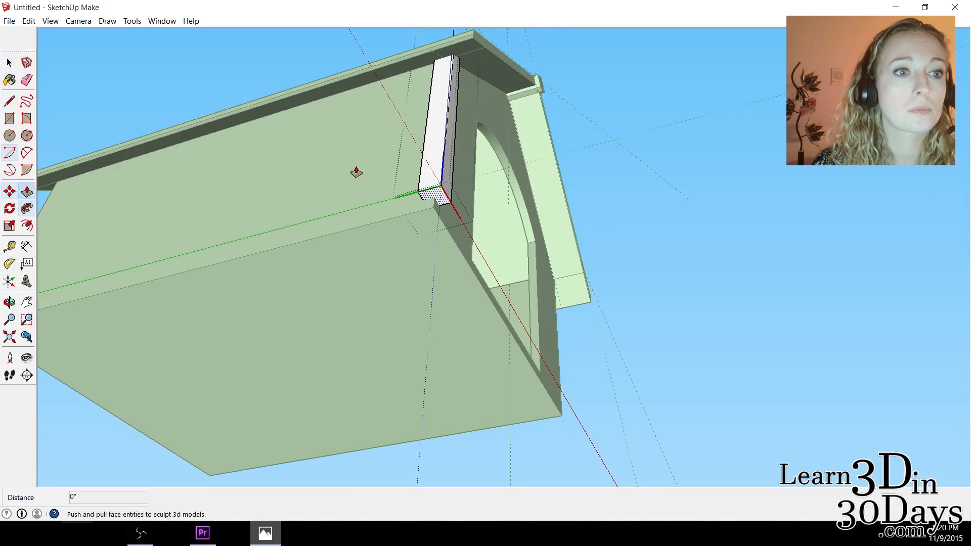
pyautogui.scroll(3, 356, 173)
pyautogui.click(401, 171)
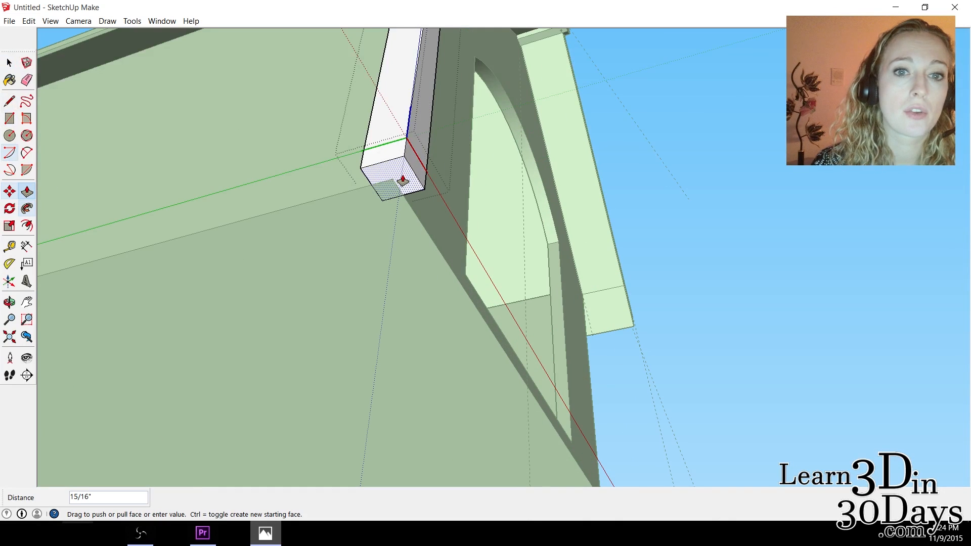
pyautogui.click(405, 186)
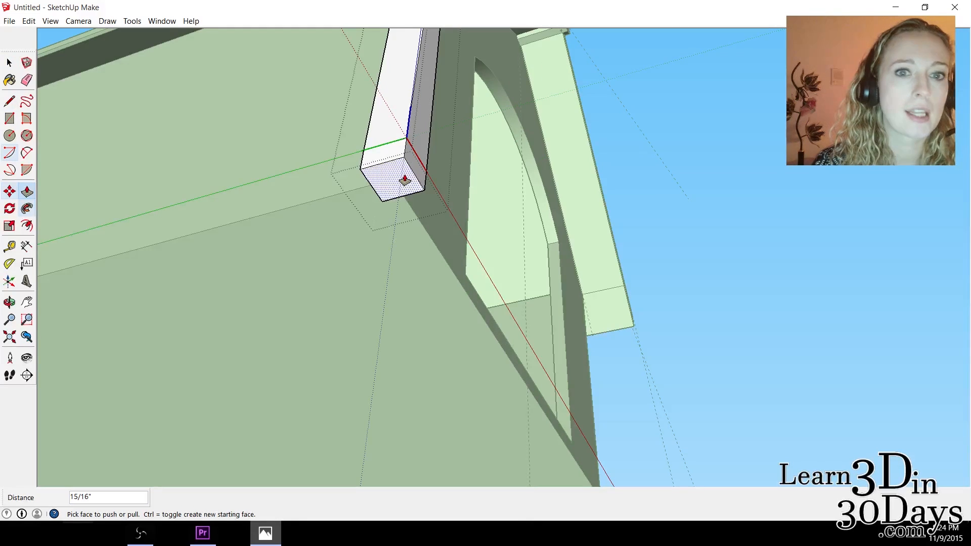
pyautogui.click(398, 177)
pyautogui.click(423, 228)
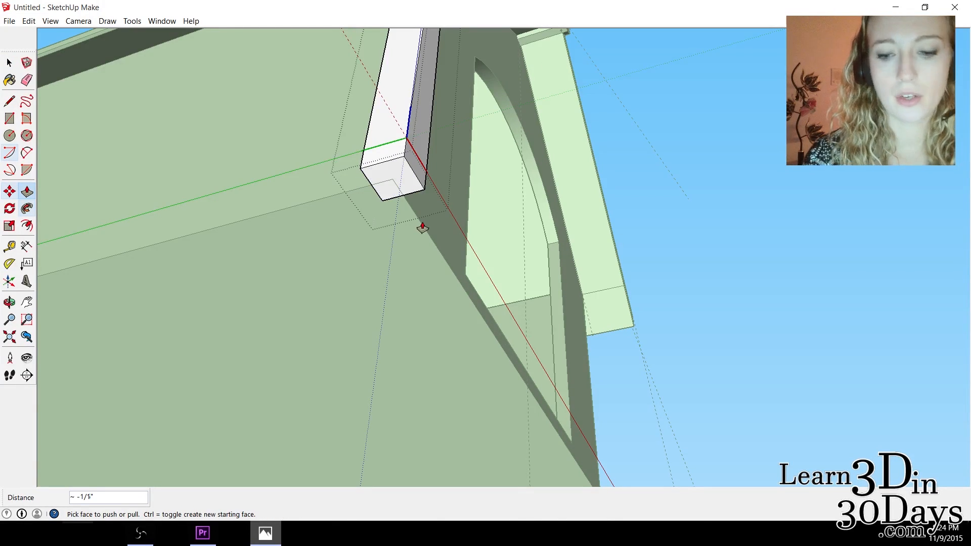
pyautogui.write('2')
pyautogui.press('Return')
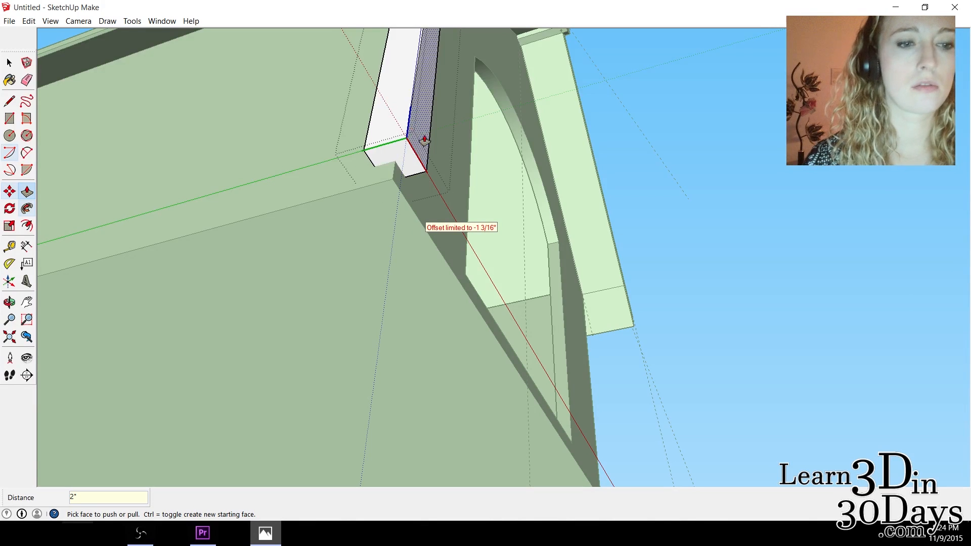
# Pull the leg's bottom face down 5 1/4" and measure how far the leg extends below the floor.
pyautogui.click(401, 152)
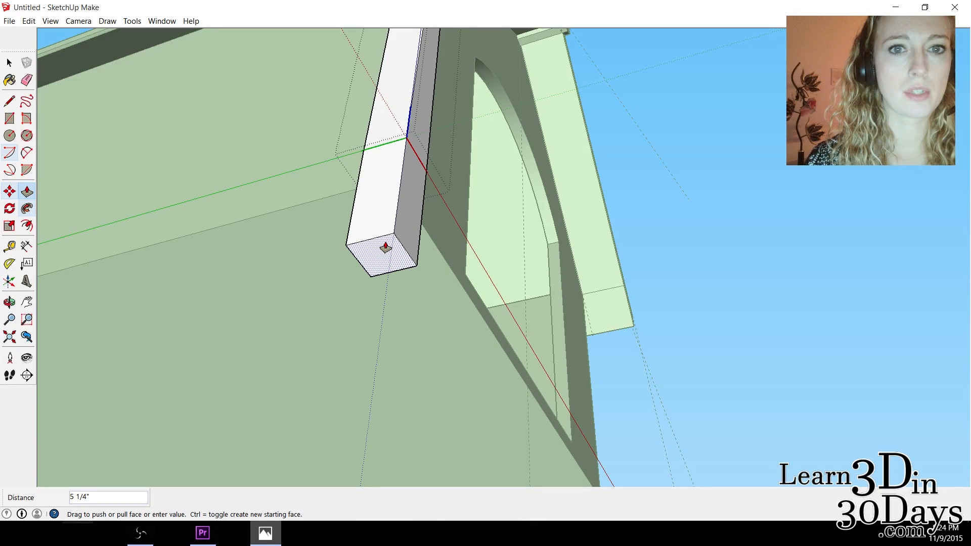
pyautogui.click(385, 247)
pyautogui.press('o')
pyautogui.moveTo(389, 203); pyautogui.dragTo(72, 252)
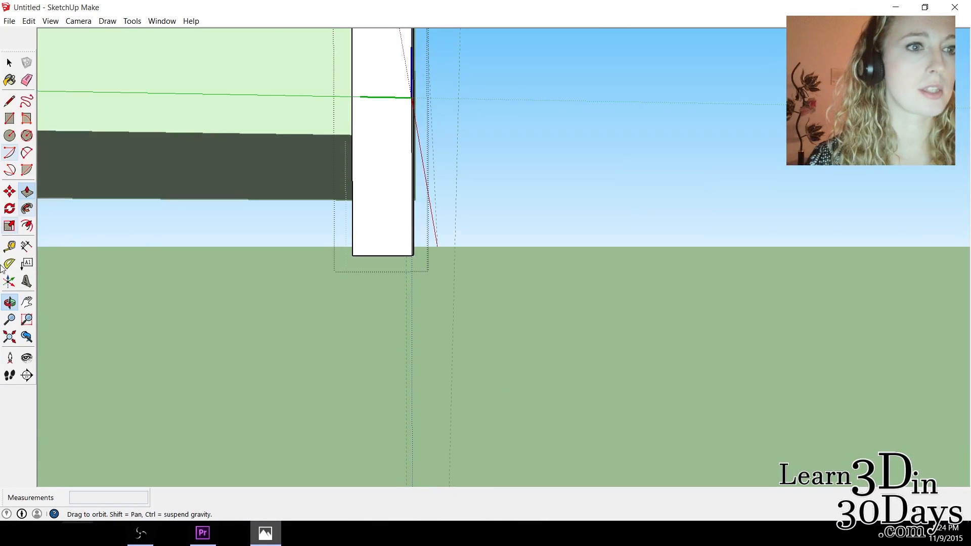
pyautogui.click(11, 248)
pyautogui.moveTo(377, 141); pyautogui.dragTo(371, 162, button='middle')
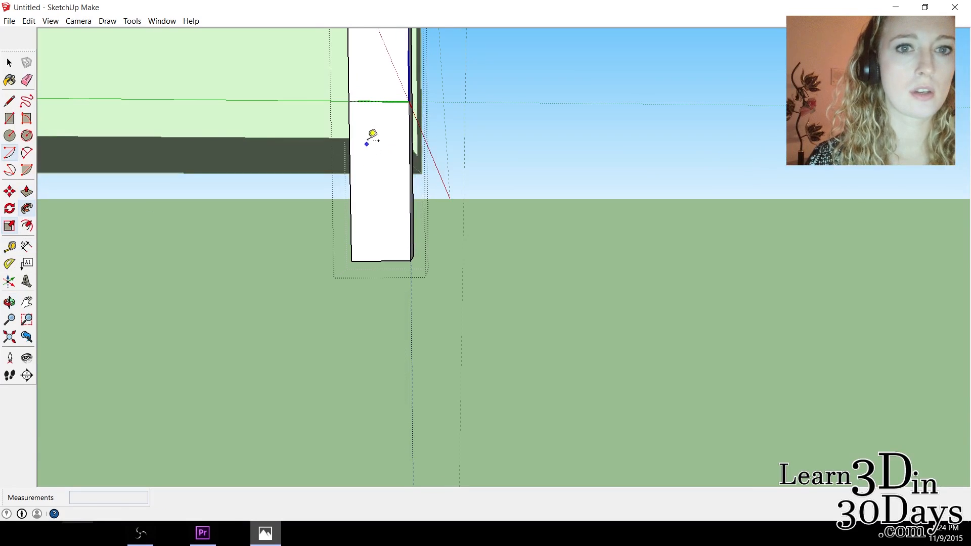
pyautogui.click(367, 137)
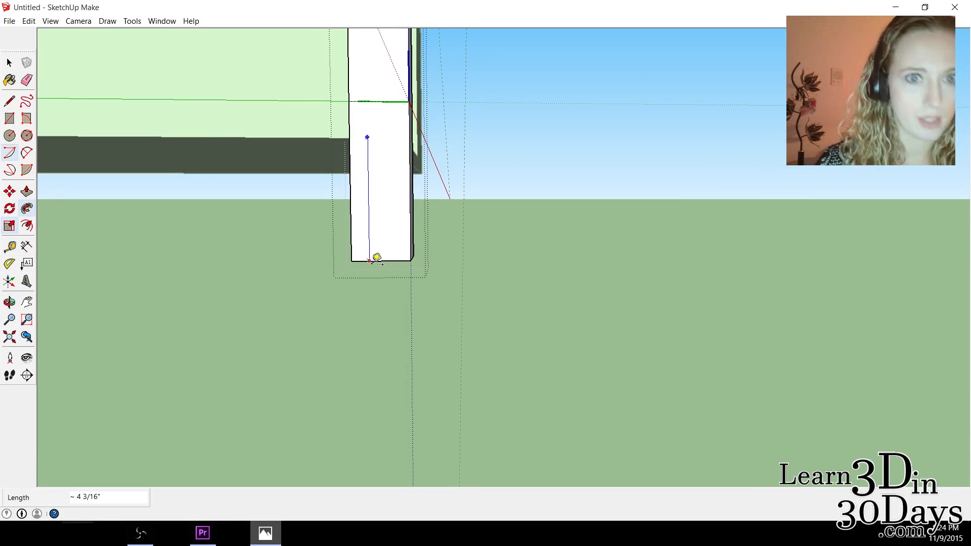
pyautogui.click(369, 261)
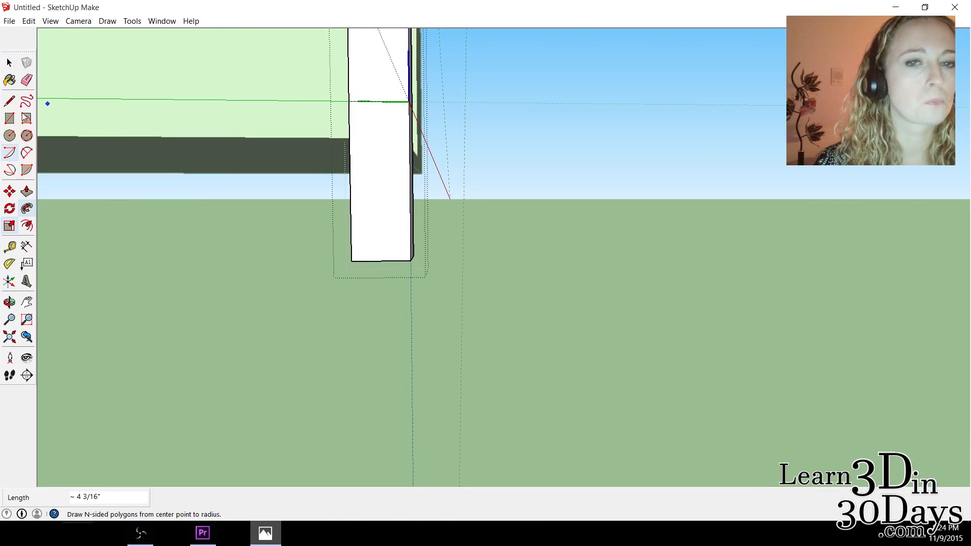
pyautogui.click(9, 246)
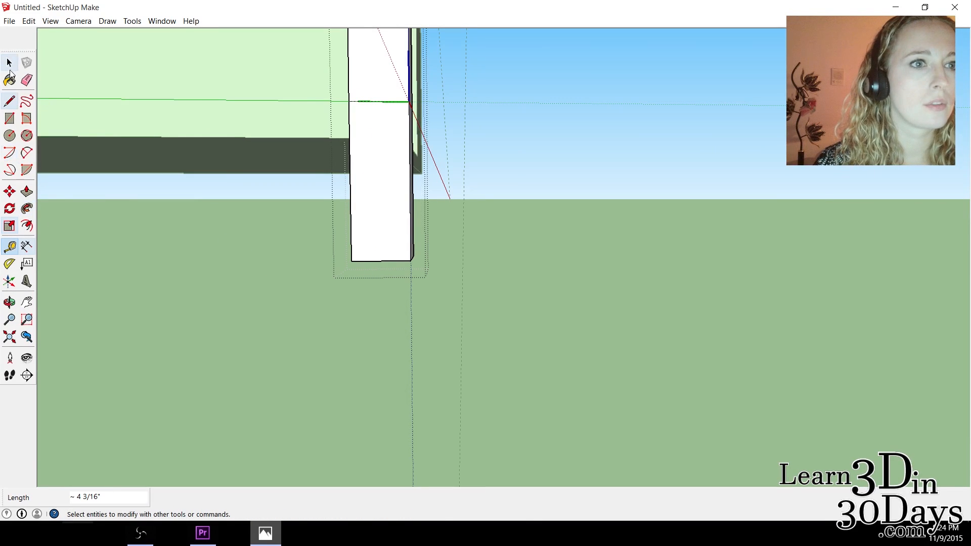
pyautogui.click(26, 192)
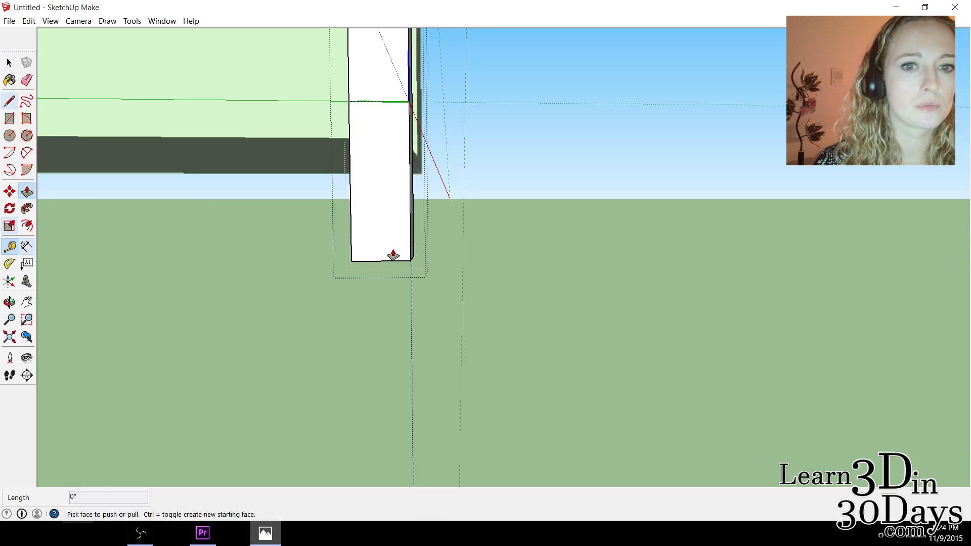
pyautogui.moveTo(393, 256); pyautogui.dragTo(394, 240)
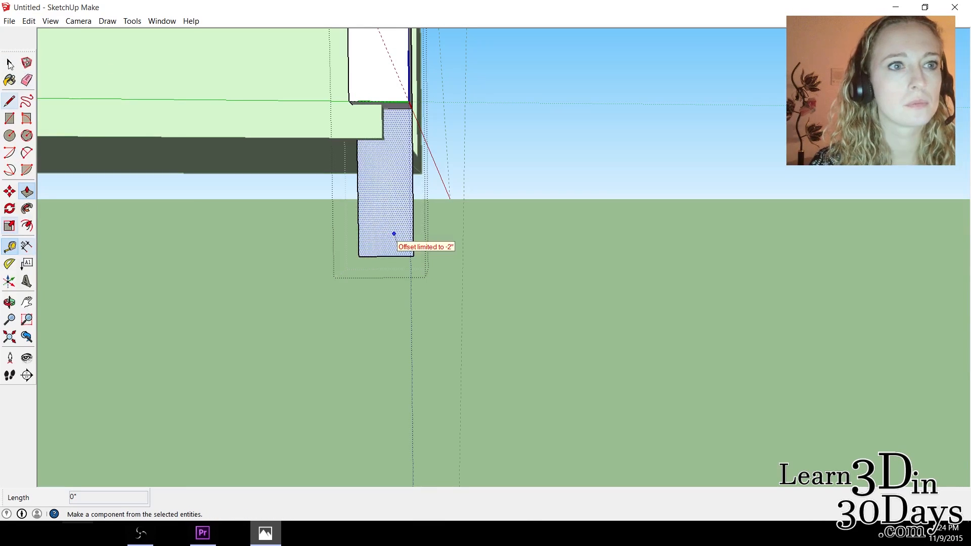
# Push the leg's bottom face up by 1" to shorten the part below the floor.
pyautogui.click(9, 302)
pyautogui.moveTo(342, 104); pyautogui.dragTo(55, 133)
pyautogui.moveTo(444, 155); pyautogui.dragTo(378, 7)
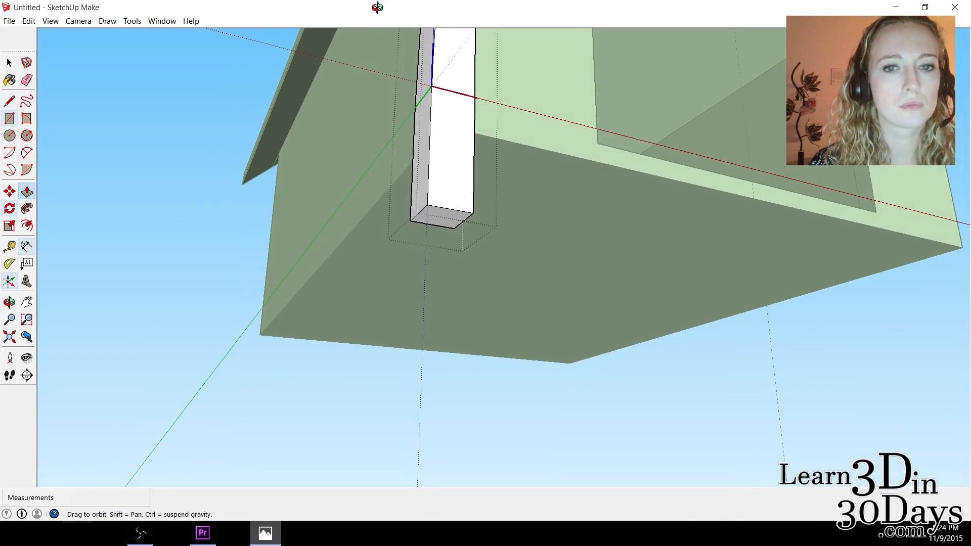
pyautogui.click(9, 63)
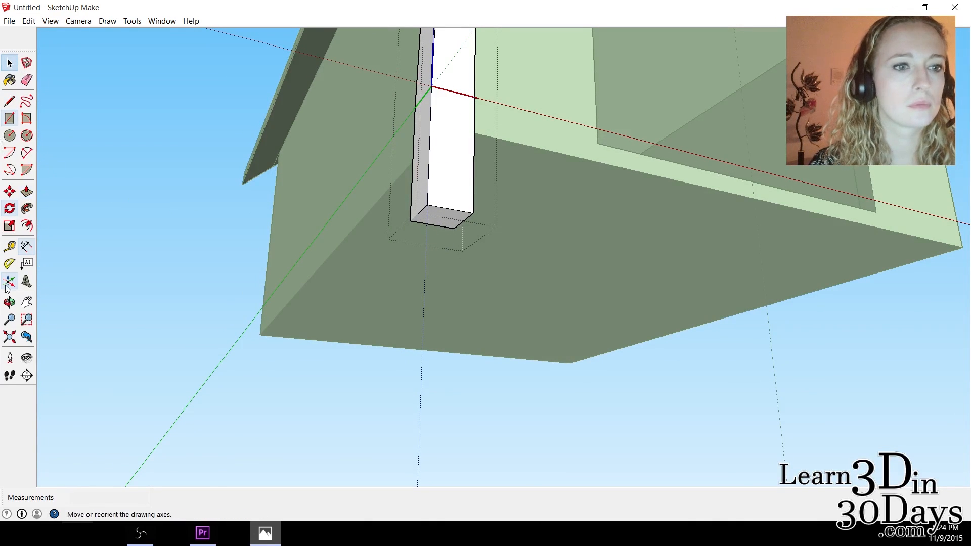
pyautogui.click(27, 192)
pyautogui.click(444, 218)
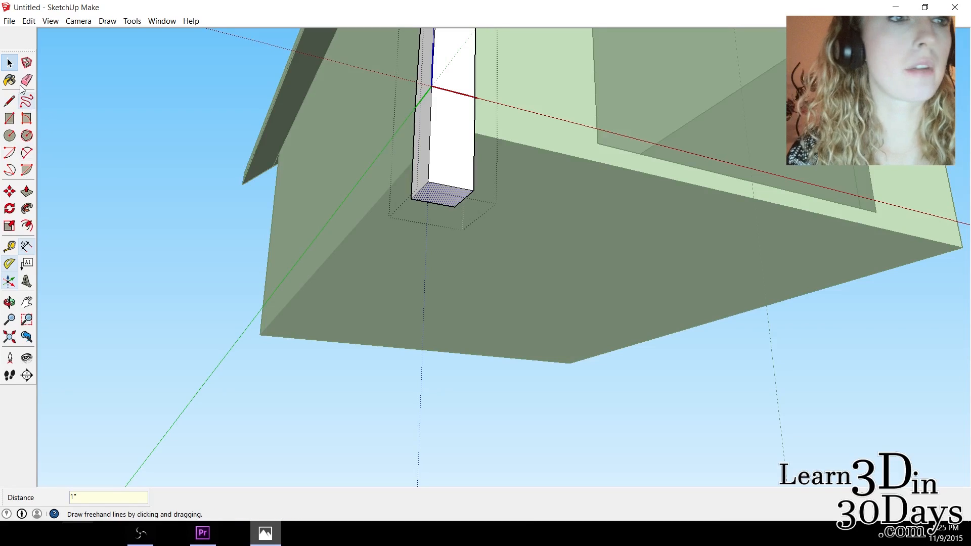
pyautogui.click(9, 62)
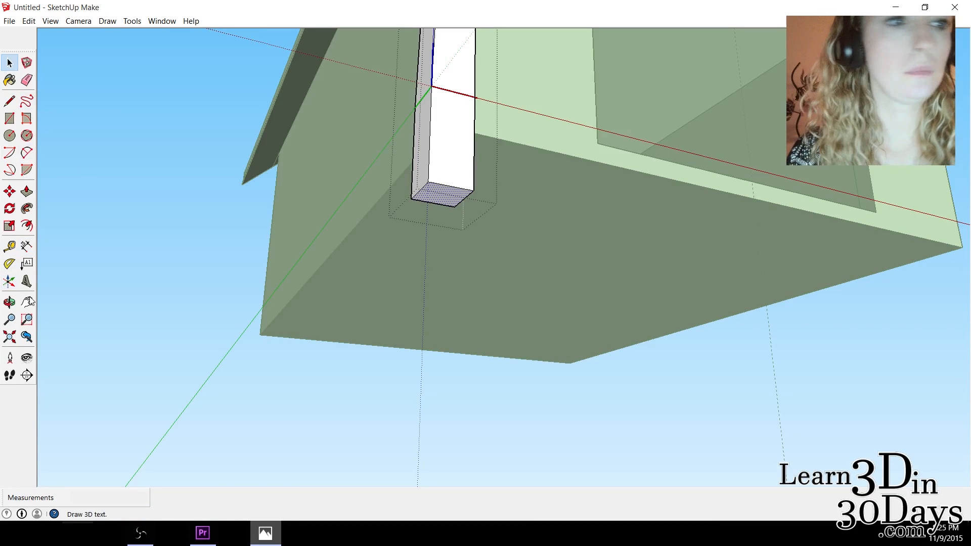
# With the doghouse front in view, open the Components browser and list the components in the model.
pyautogui.click(9, 303)
pyautogui.moveTo(808, 223); pyautogui.dragTo(753, 213)
pyautogui.scroll(-10, 401, 152)
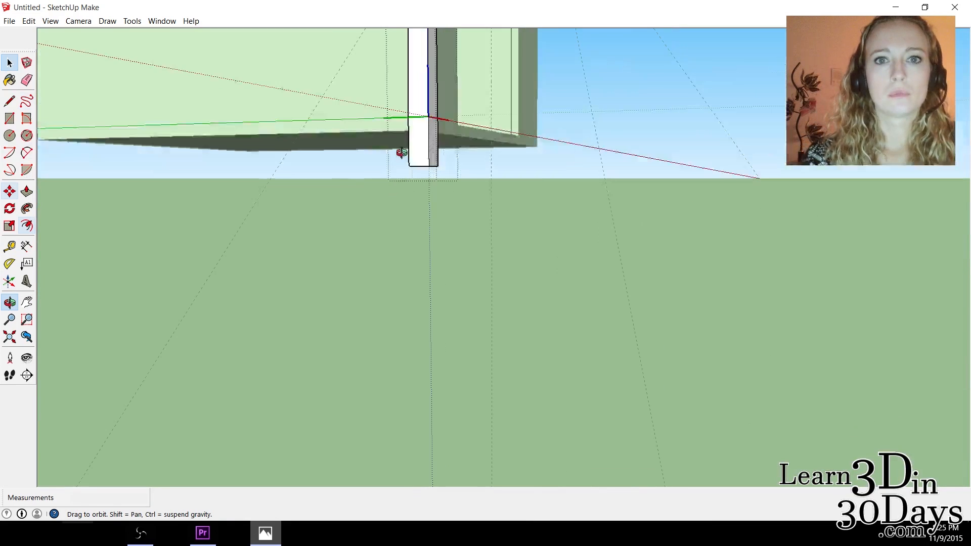
pyautogui.scroll(3, 406, 114)
pyautogui.moveTo(377, 81); pyautogui.dragTo(363, 58)
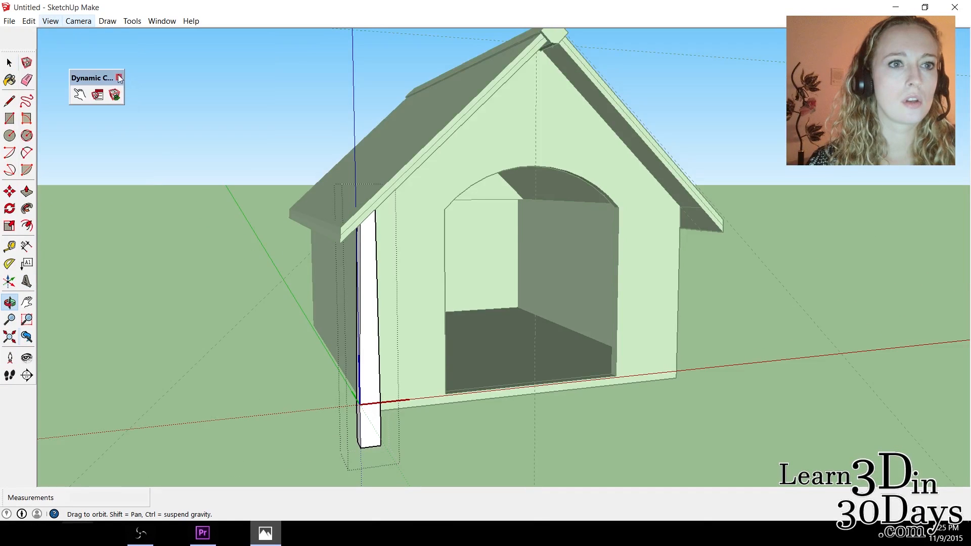
pyautogui.click(158, 22)
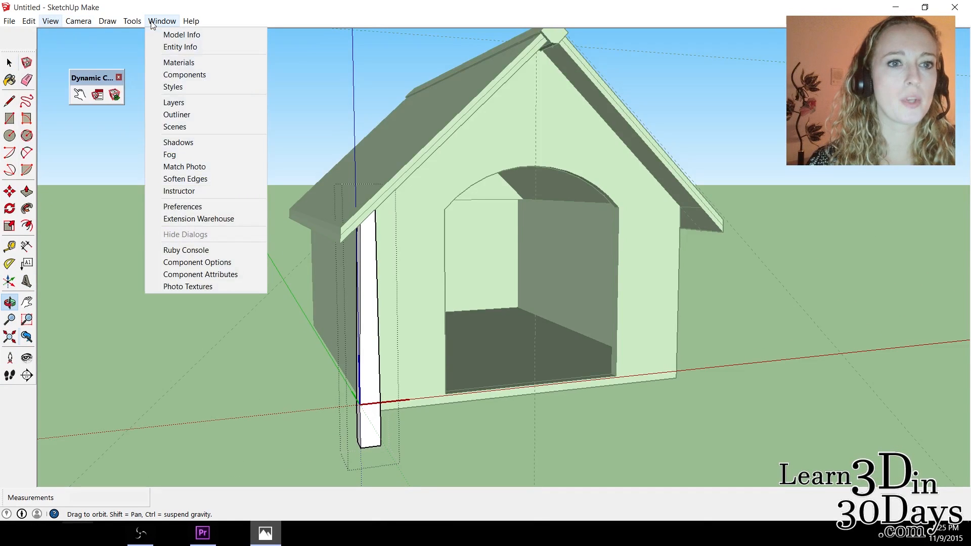
pyautogui.click(188, 76)
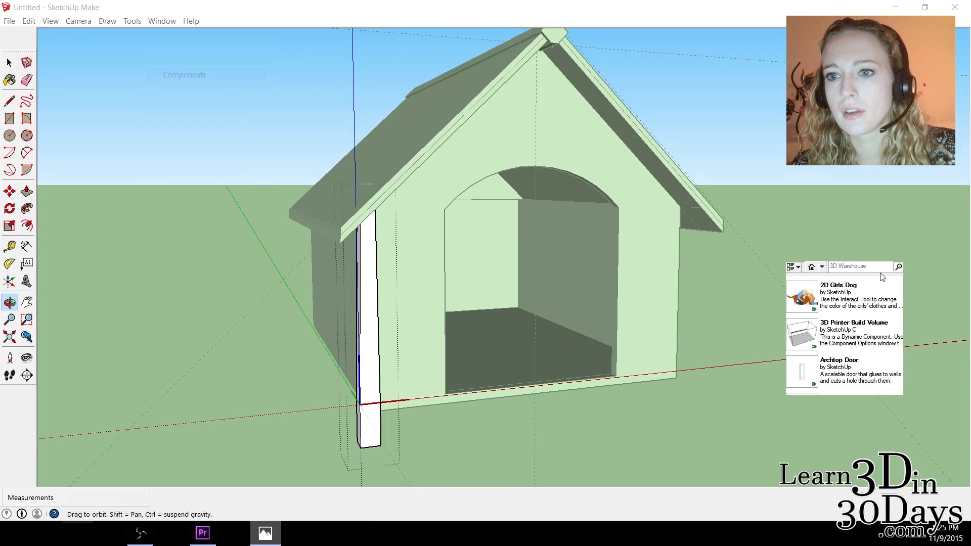
pyautogui.click(823, 268)
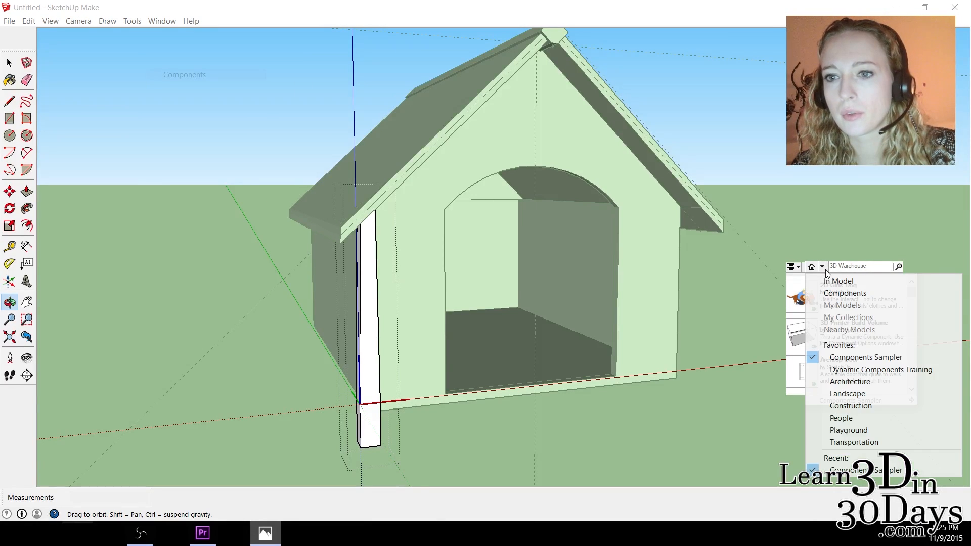
pyautogui.click(800, 268)
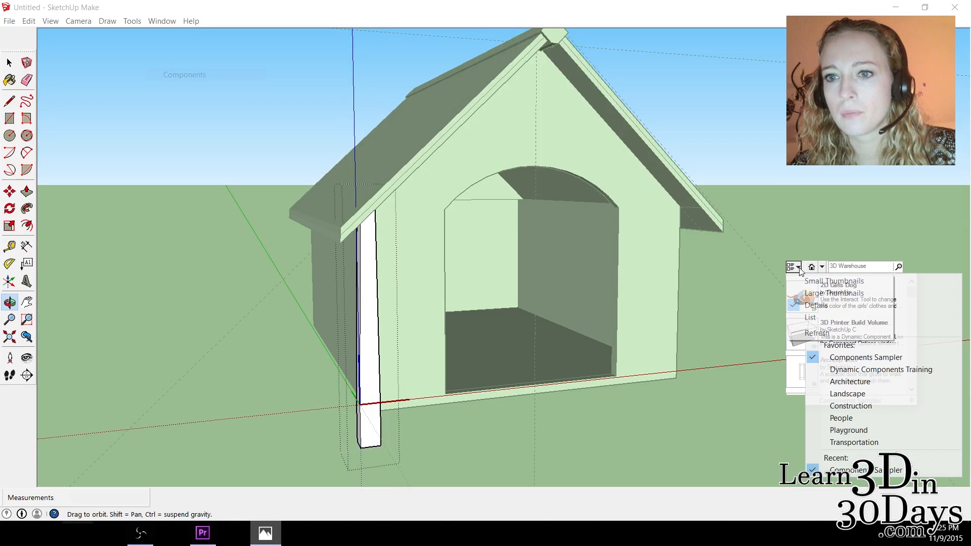
pyautogui.click(799, 269)
pyautogui.click(846, 266)
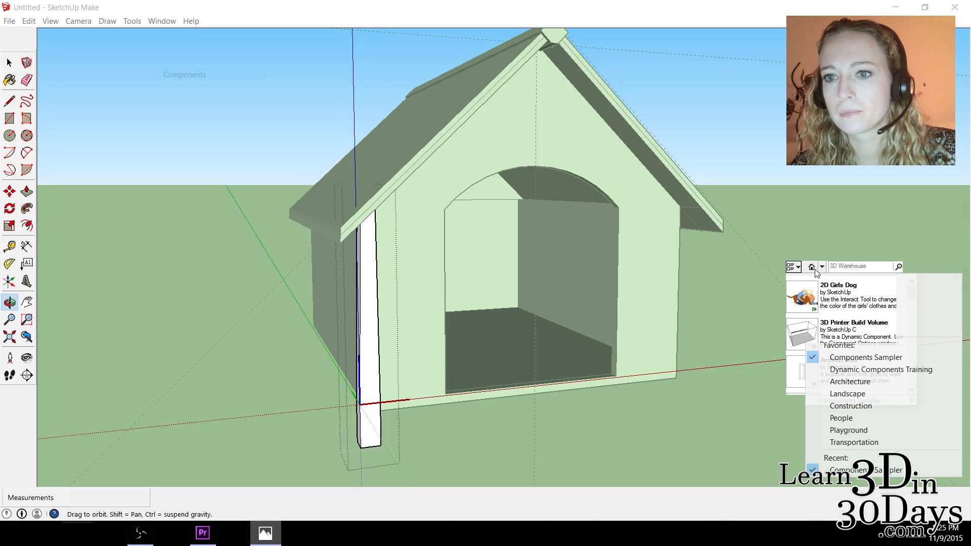
pyautogui.click(823, 268)
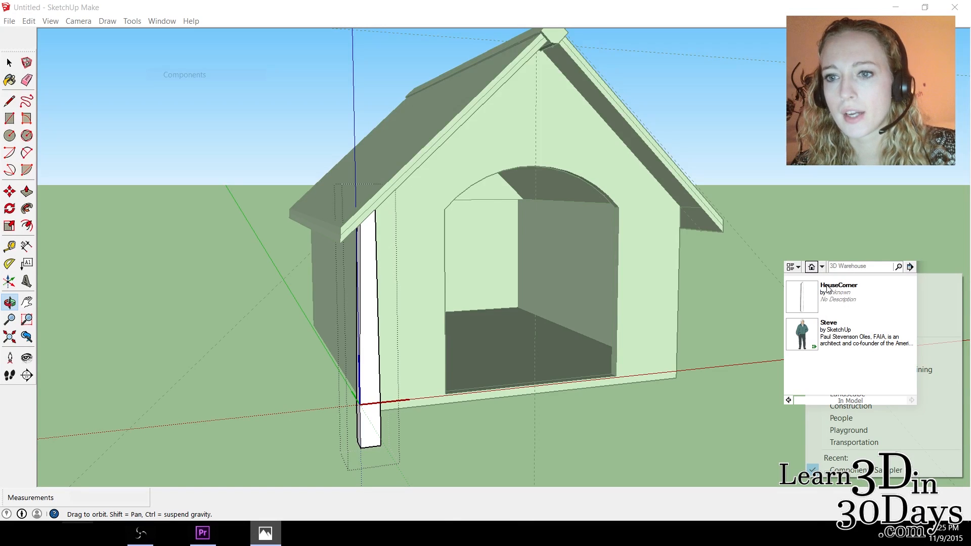
# Try to insert another HouseCorner from the model's components while the leg is still open for editing.
pyautogui.click(843, 293)
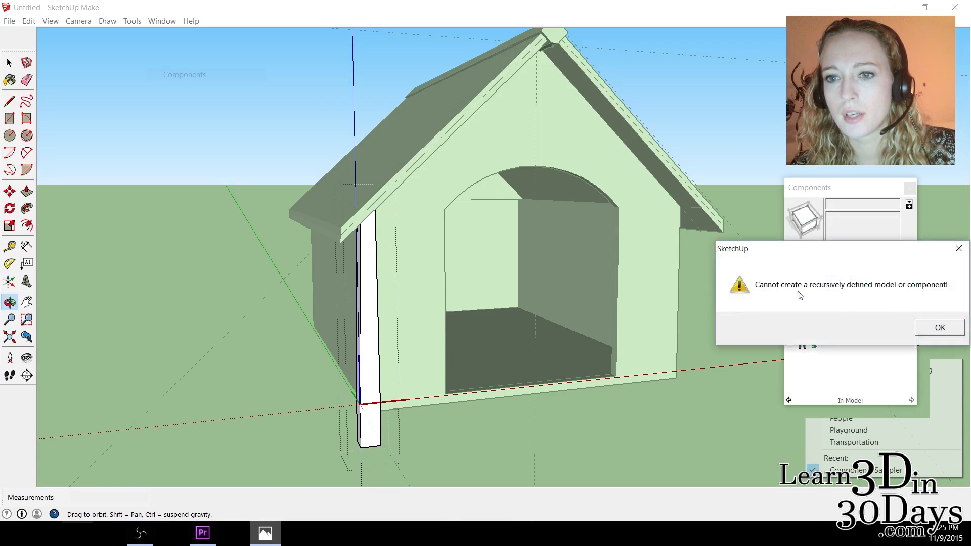
pyautogui.click(929, 329)
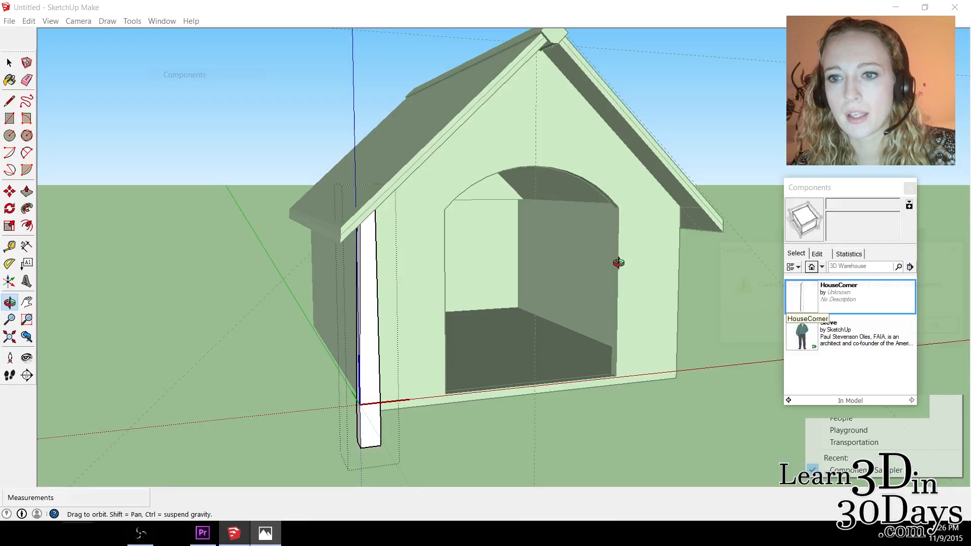
pyautogui.click(17, 67)
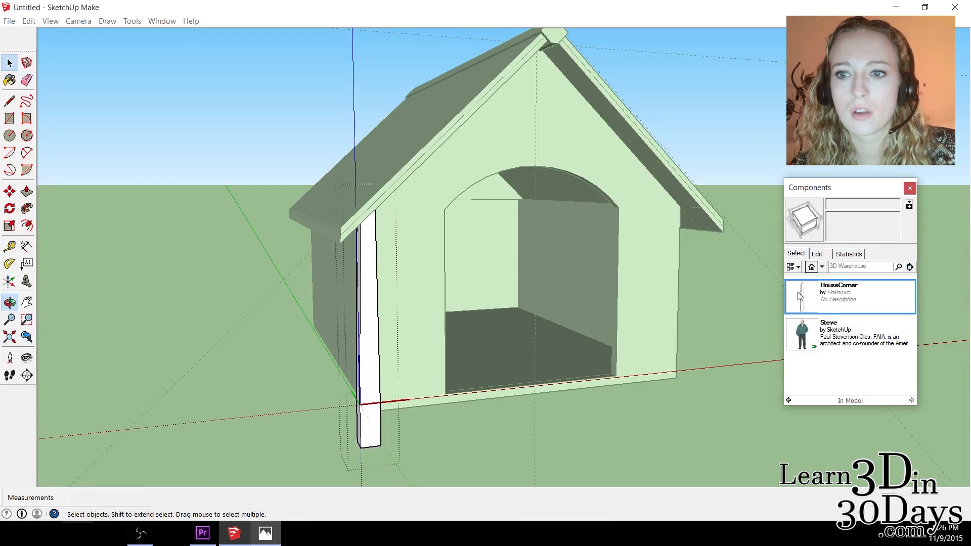
pyautogui.click(802, 299)
pyautogui.click(927, 324)
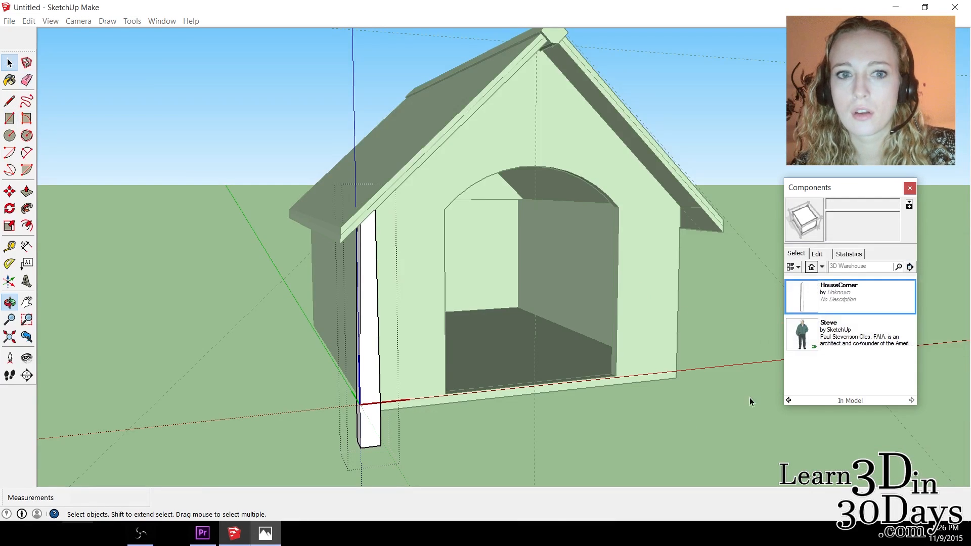
# Leave component editing and place a second HouseCorner leg near the rear corner on the same side.
pyautogui.click(247, 357)
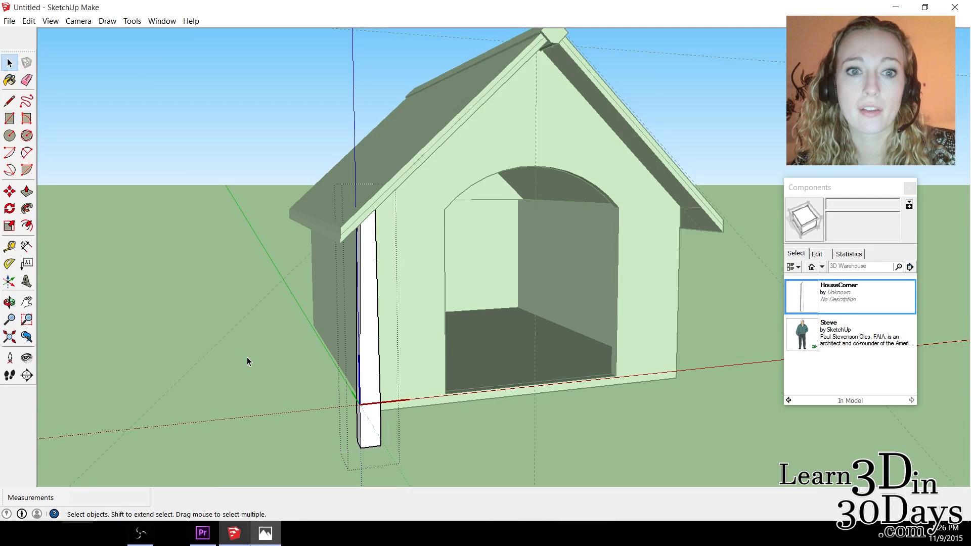
pyautogui.click(248, 358)
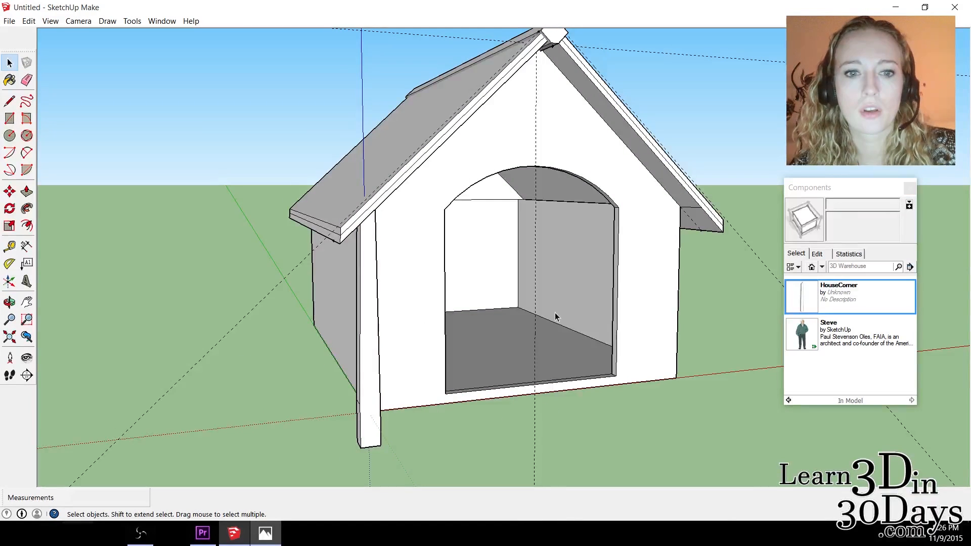
pyautogui.click(829, 299)
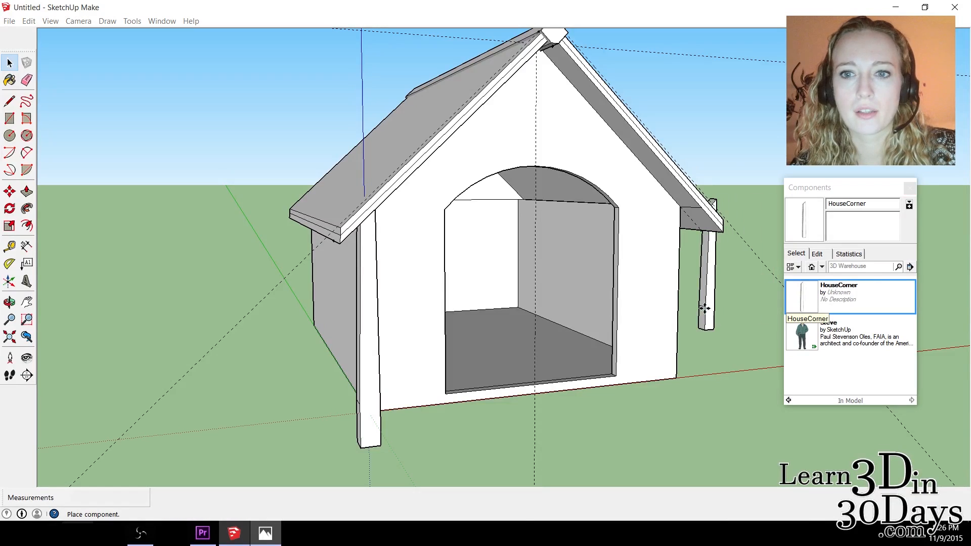
pyautogui.click(308, 325)
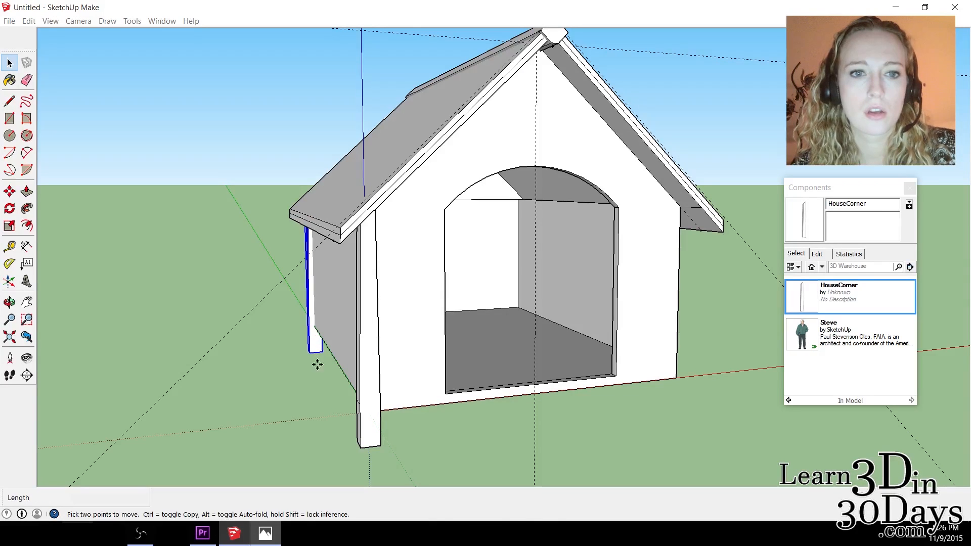
# Working from behind, move the second leg 7/8" to fit it against the doghouse's rear corner.
pyautogui.click(9, 302)
pyautogui.moveTo(304, 311); pyautogui.dragTo(528, 331)
pyautogui.press('m')
pyautogui.scroll(2, 546, 253)
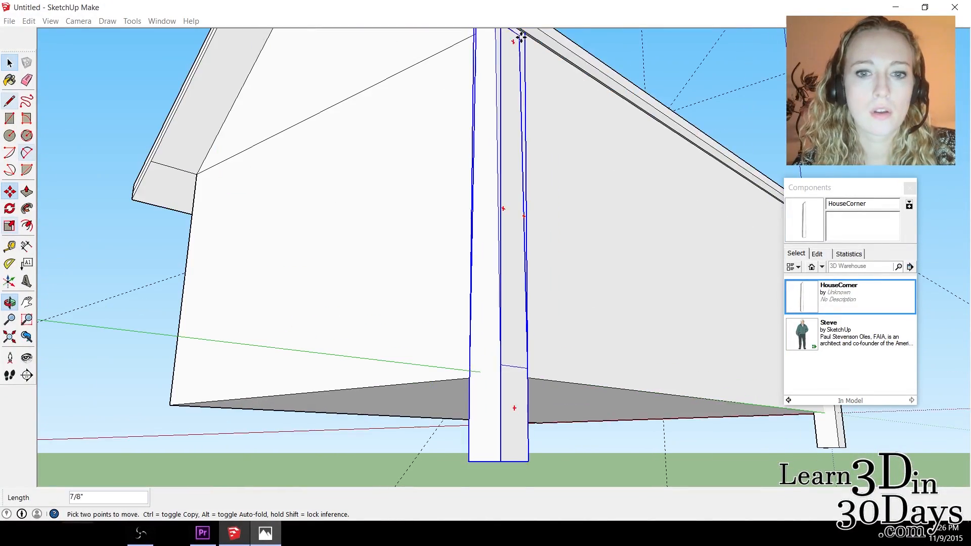
# Check the rear leg's position against the front leg, walls and roof from the side and front.
pyautogui.scroll(-2, 495, 202)
pyautogui.moveTo(496, 198); pyautogui.dragTo(245, 137, button='middle')
pyautogui.moveTo(392, 202); pyautogui.dragTo(473, 130, button='middle')
pyautogui.moveTo(472, 82); pyautogui.dragTo(196, 403, button='middle')
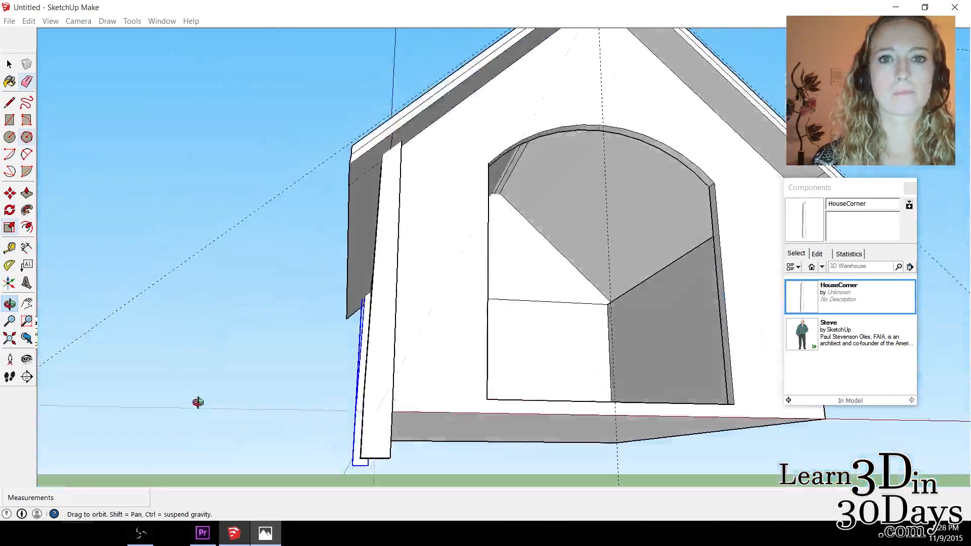
# Place a third HouseCorner leg beside the front corner on the side of the doghouse that has no legs.
pyautogui.moveTo(750, 306); pyautogui.dragTo(536, 433, button='middle')
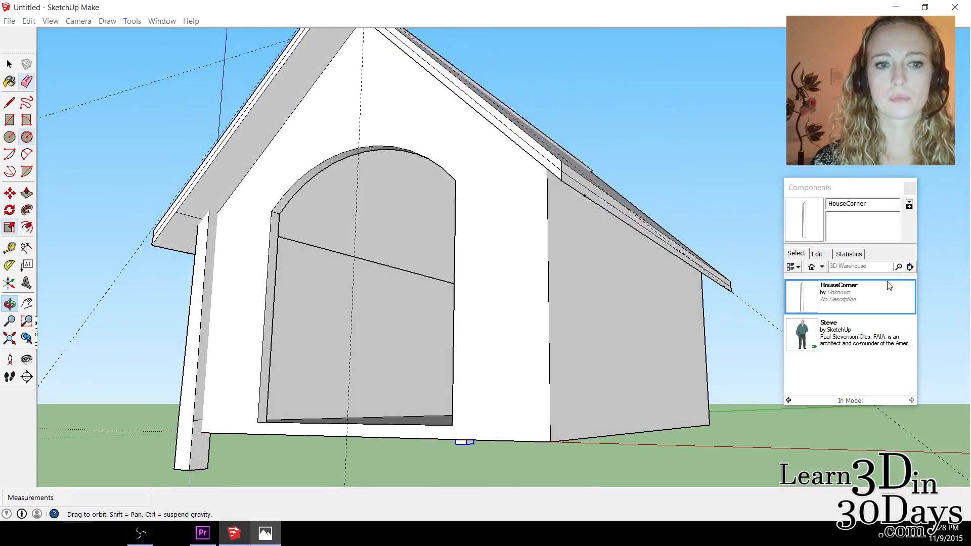
pyautogui.click(801, 299)
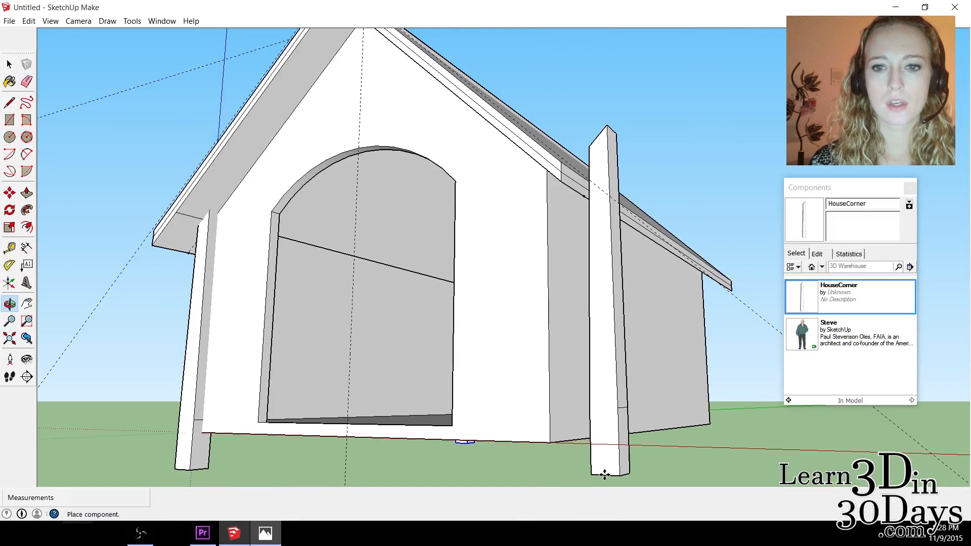
pyautogui.click(604, 474)
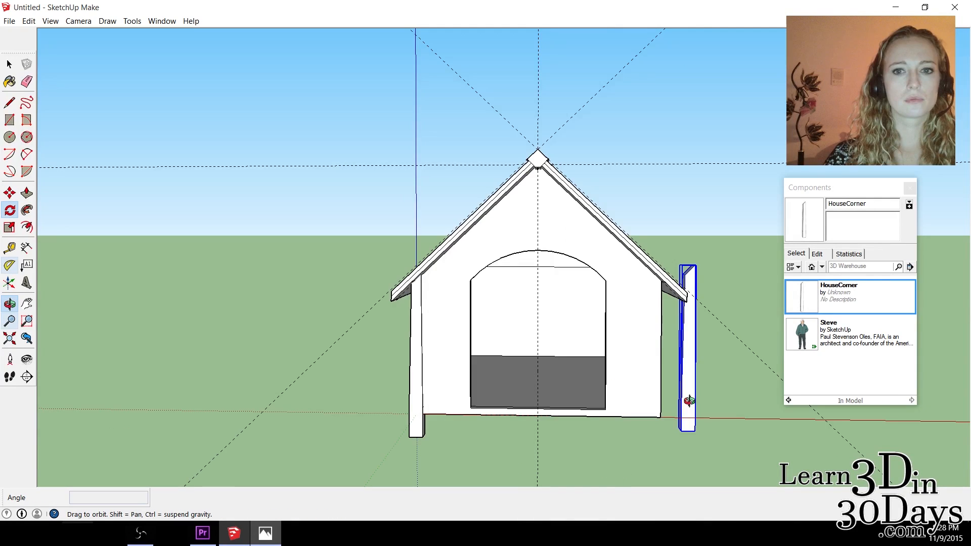
# Rotate the third leg around its base on the horizontal plane so it faces the front corner correctly.
pyautogui.moveTo(689, 401); pyautogui.dragTo(607, 329)
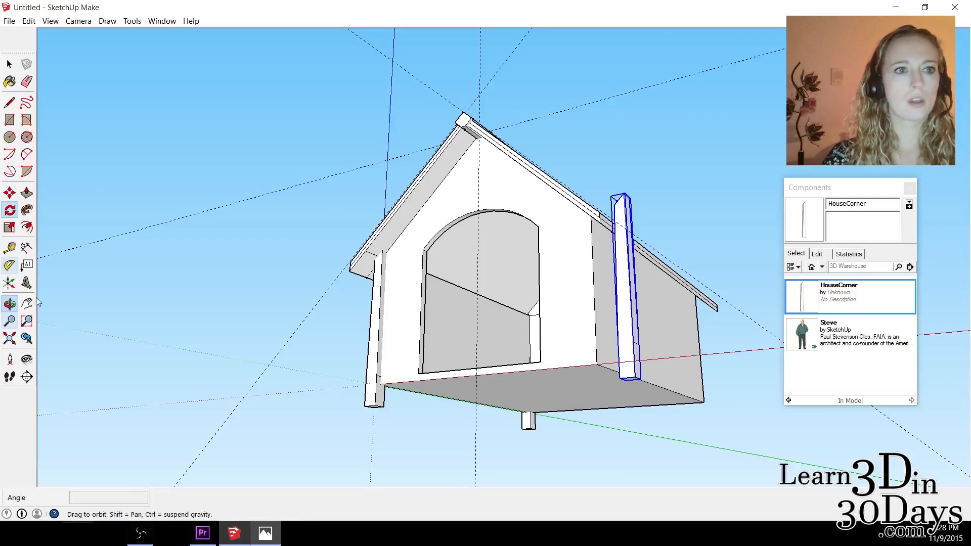
pyautogui.click(10, 211)
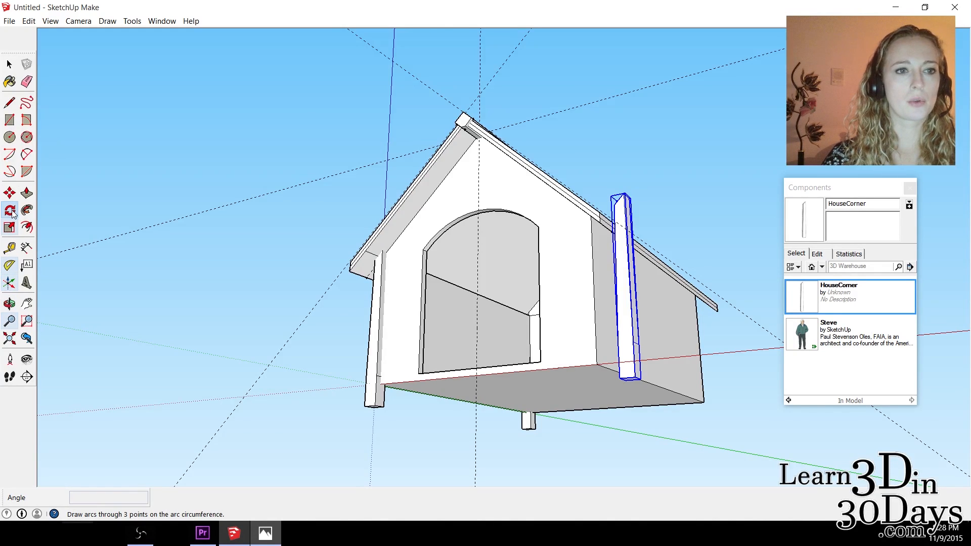
pyautogui.scroll(3, 678, 400)
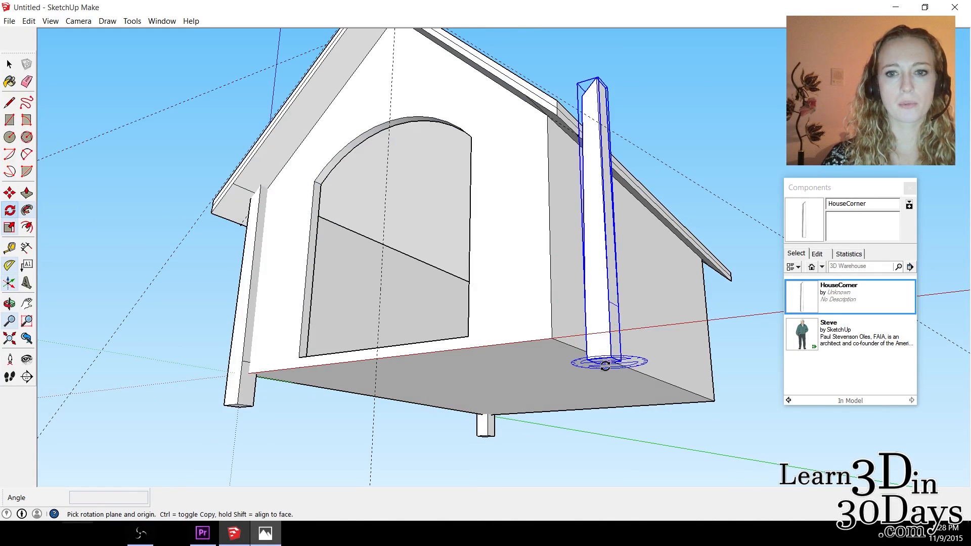
pyautogui.click(606, 364)
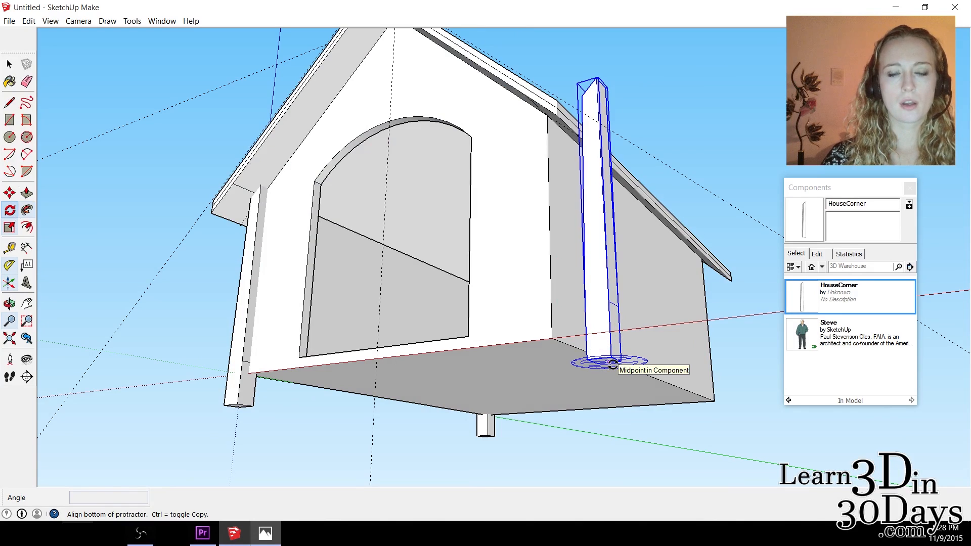
pyautogui.click(632, 364)
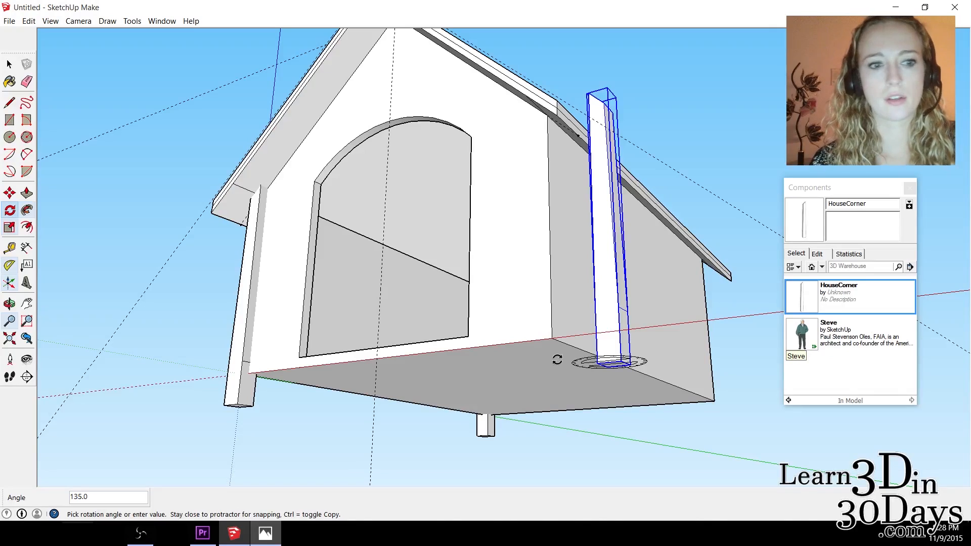
pyautogui.click(557, 359)
# Move the rotated leg onto the doghouse's front corner, finishing with a shift of about 2 9/16".
pyautogui.click(9, 193)
pyautogui.click(606, 344)
pyautogui.click(553, 338)
pyautogui.moveTo(506, 213); pyautogui.dragTo(478, 198, button='middle')
pyautogui.click(9, 193)
pyautogui.scroll(3, 509, 284)
pyautogui.click(507, 278)
pyautogui.click(484, 286)
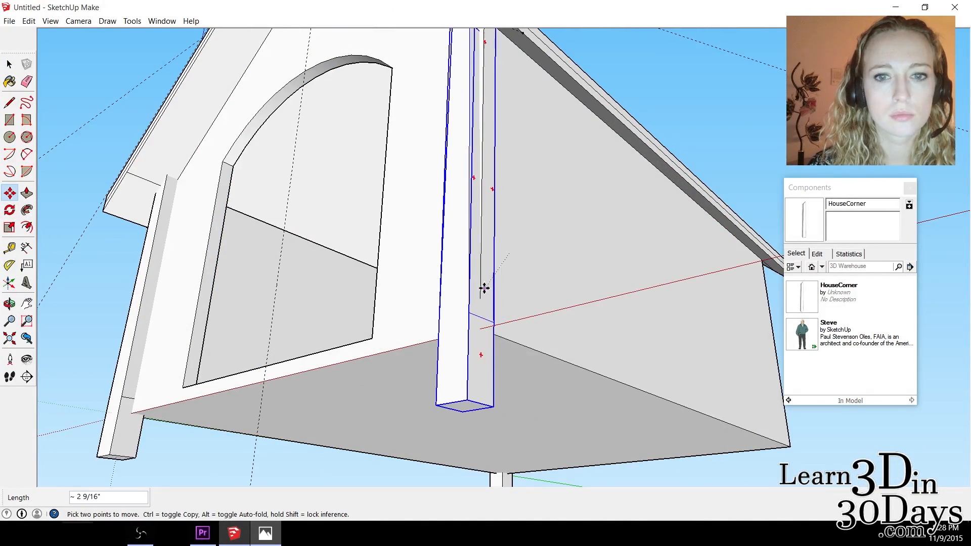
# Nudge the third leg snugly against the front corner walls, ending with a 1/4" move.
pyautogui.moveTo(501, 91); pyautogui.dragTo(572, 203, button='middle')
pyautogui.click(572, 204)
pyautogui.click(594, 208)
pyautogui.moveTo(553, 263); pyautogui.dragTo(136, 31, button='middle')
pyautogui.click(476, 152)
pyautogui.click(472, 140)
pyautogui.moveTo(472, 140); pyautogui.dragTo(581, 212, button='middle')
# Place a fourth HouseCorner leg near the remaining rear corner of the doghouse.
pyautogui.moveTo(484, 284); pyautogui.dragTo(324, 364, button='middle')
pyautogui.scroll(-8, 487, 152)
pyautogui.moveTo(769, 477); pyautogui.dragTo(581, 415, button='middle')
pyautogui.click(801, 297)
pyautogui.click(640, 479)
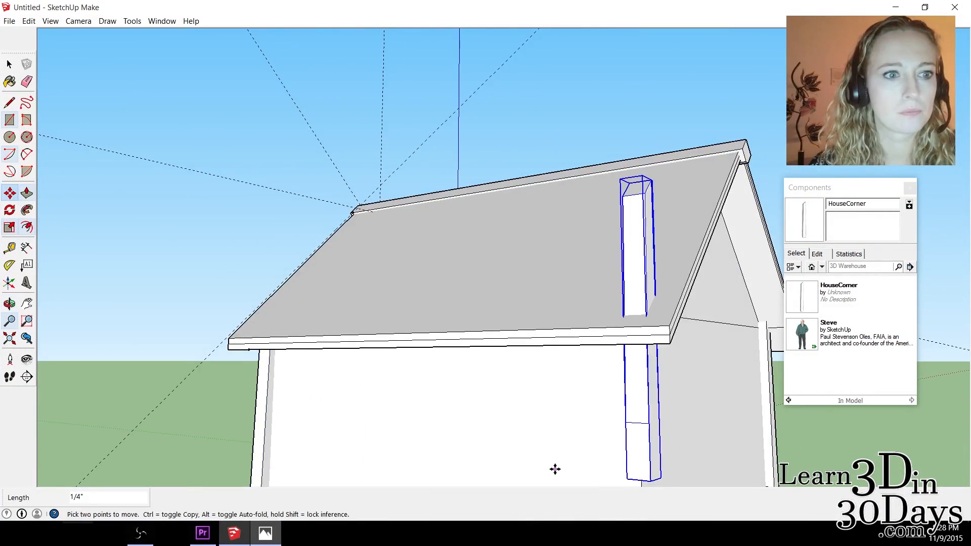
# Move the fourth leg to bring it to the remaining rear corner of the doghouse.
pyautogui.click(27, 304)
pyautogui.moveTo(506, 430); pyautogui.dragTo(329, 202)
pyautogui.click(9, 194)
pyautogui.click(459, 178)
pyautogui.click(455, 324)
# Fine-tune the fourth leg's fit against the rear corner walls, ending with a 1/2" move.
pyautogui.moveTo(192, 323); pyautogui.dragTo(389, 114, button='middle')
pyautogui.scroll(3, 389, 113)
pyautogui.click(389, 114)
pyautogui.click(406, 125)
pyautogui.moveTo(384, 167); pyautogui.dragTo(472, 169, button='middle')
pyautogui.click(505, 65)
pyautogui.click(493, 77)
pyautogui.moveTo(493, 77); pyautogui.dragTo(435, 349, button='middle')
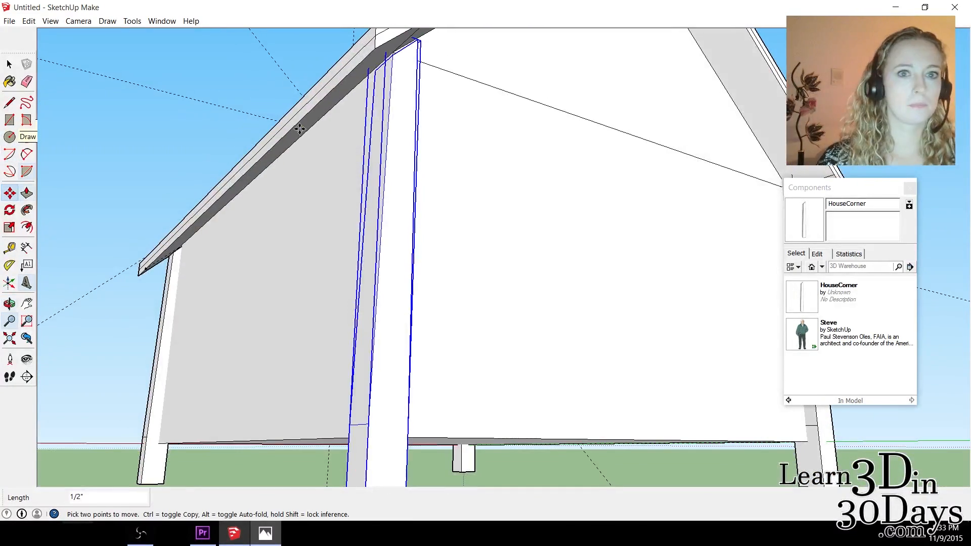
pyautogui.click(9, 64)
pyautogui.moveTo(354, 101); pyautogui.dragTo(122, 136, button='middle')
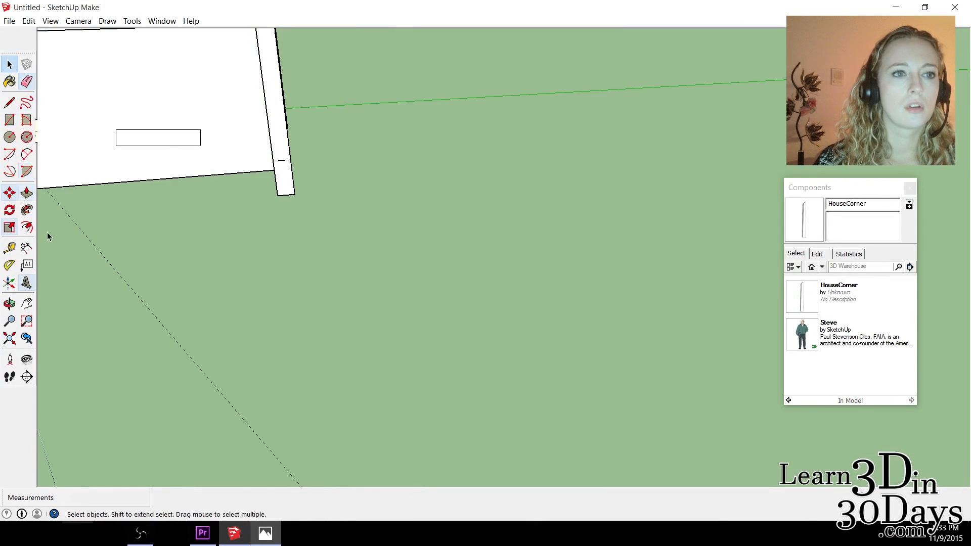
pyautogui.click(43, 186)
pyautogui.press('m')
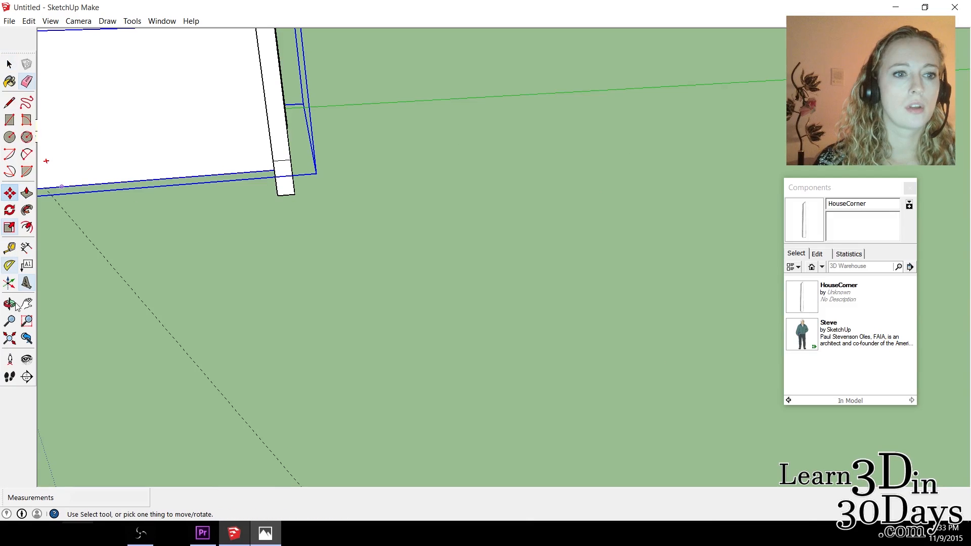
# From the front, open the doghouse body for editing and offset the arched doorway's outline outward by about 1".
pyautogui.moveTo(130, 103); pyautogui.dragTo(269, 15, button='middle')
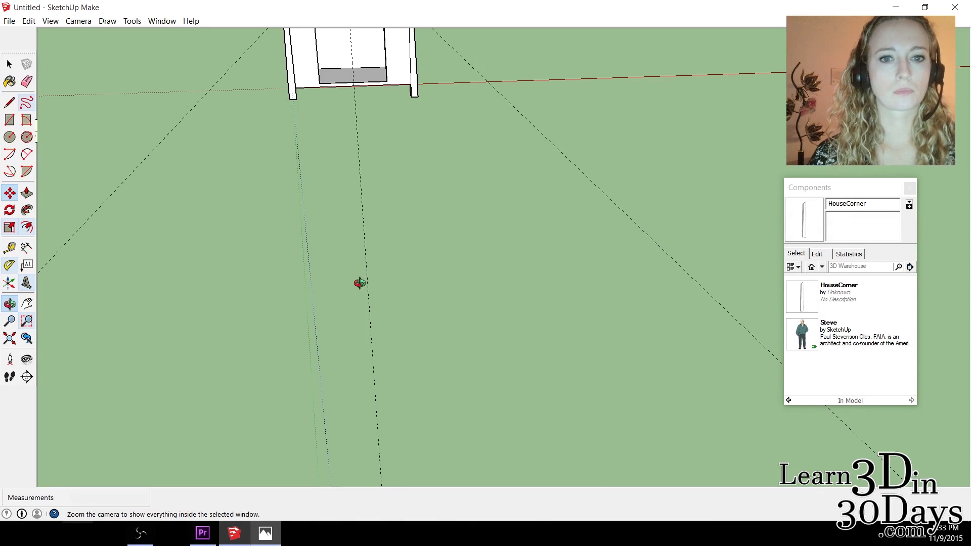
pyautogui.click(9, 64)
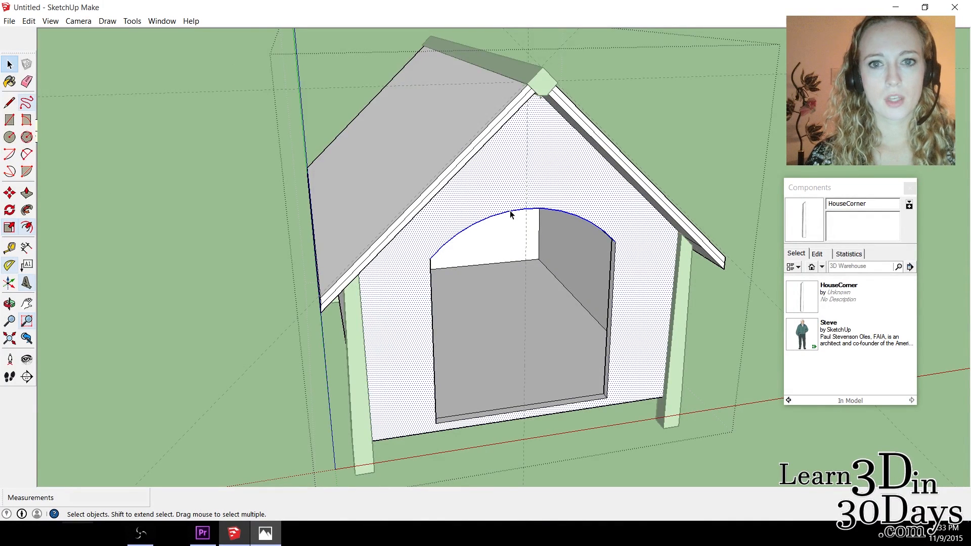
pyautogui.click(432, 323)
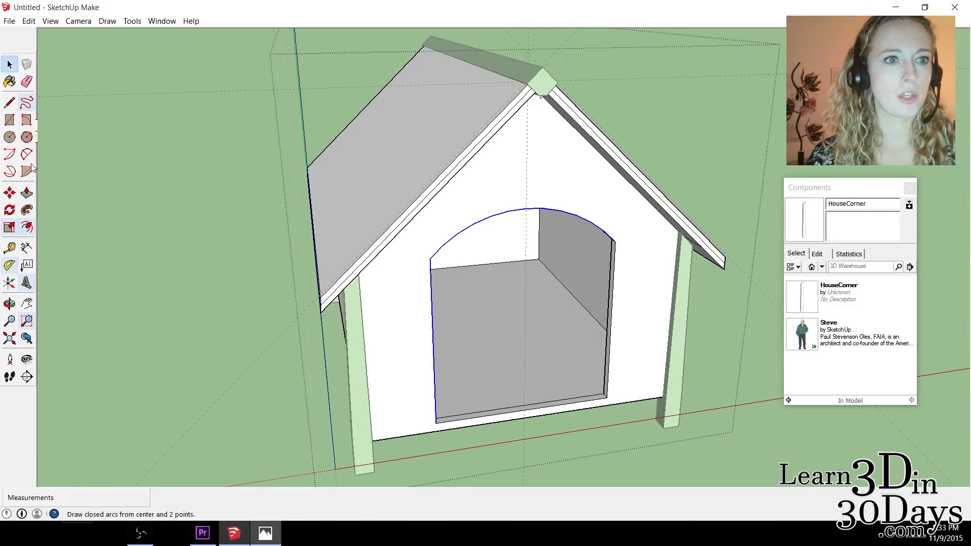
pyautogui.click(28, 229)
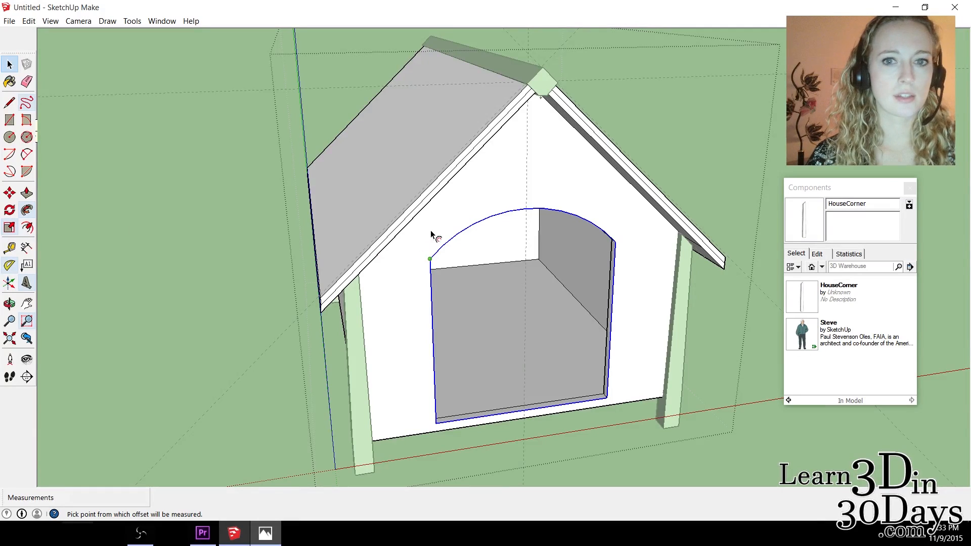
pyautogui.click(474, 225)
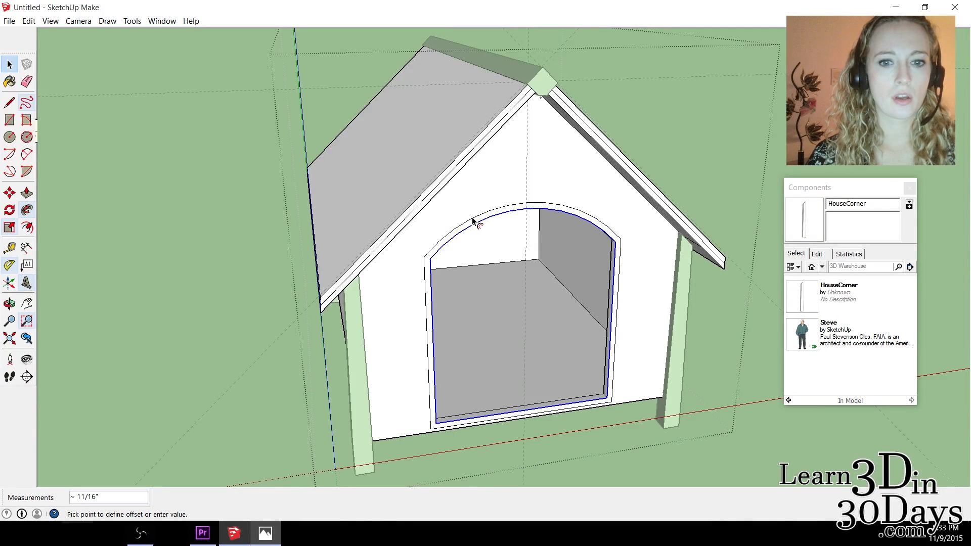
pyautogui.click(473, 219)
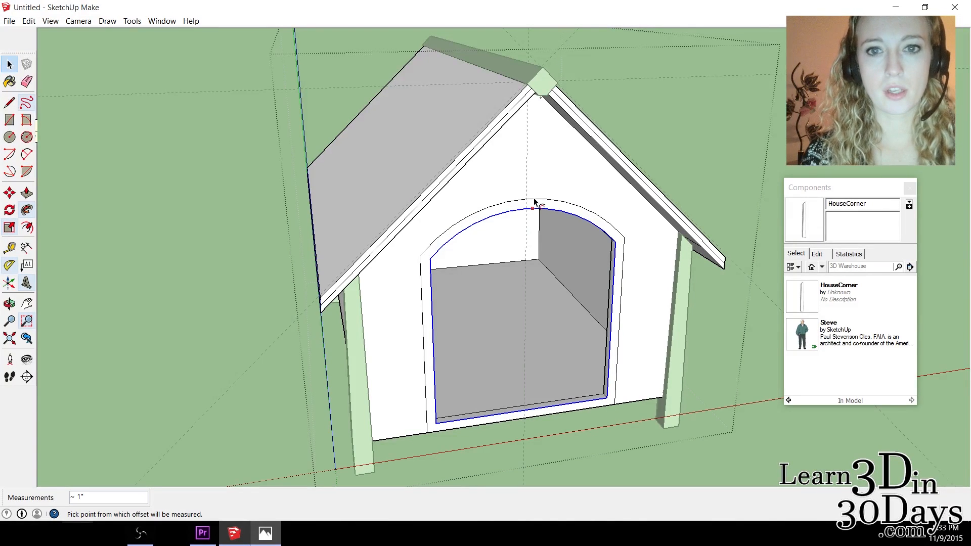
# Push/Pull the border around the doorway out from the front wall to form a thin raised trim.
pyautogui.scroll(4, 575, 299)
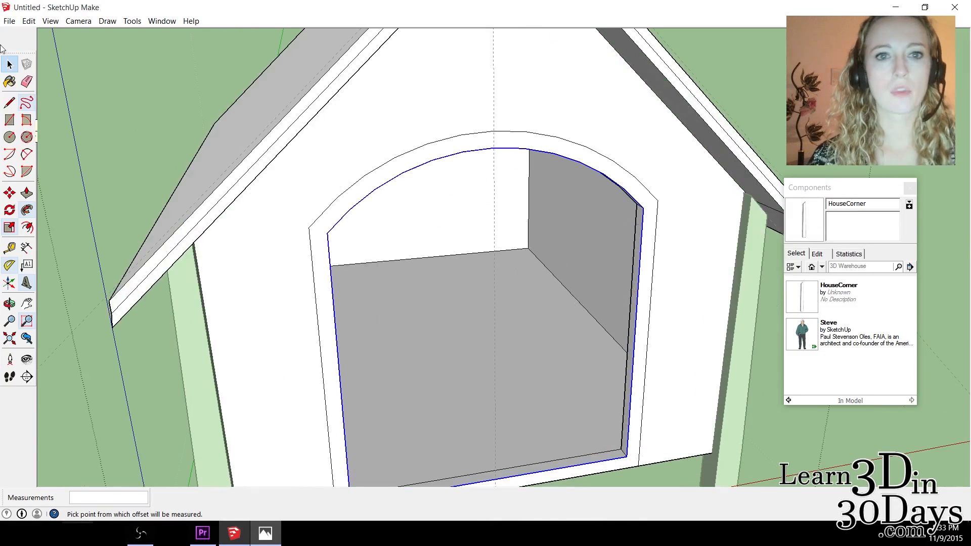
pyautogui.click(26, 192)
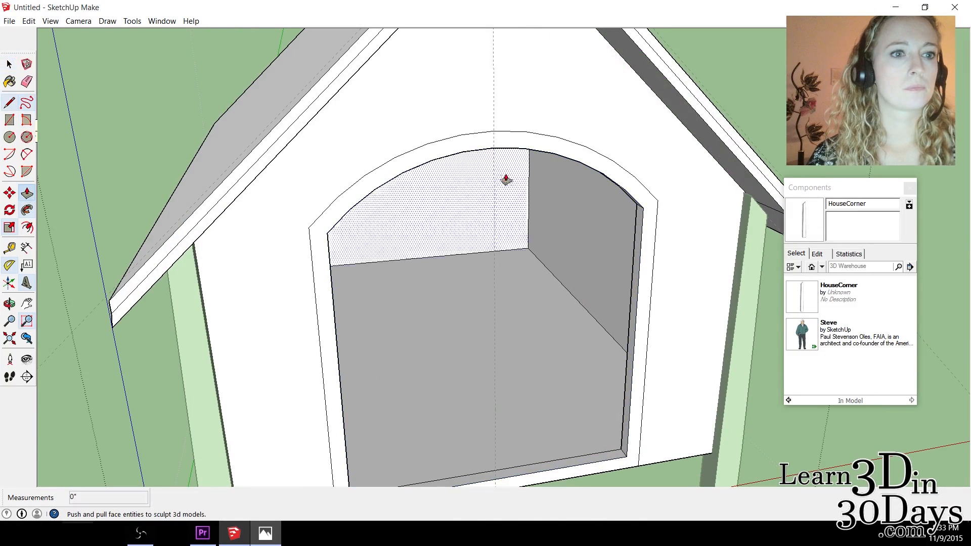
pyautogui.click(497, 144)
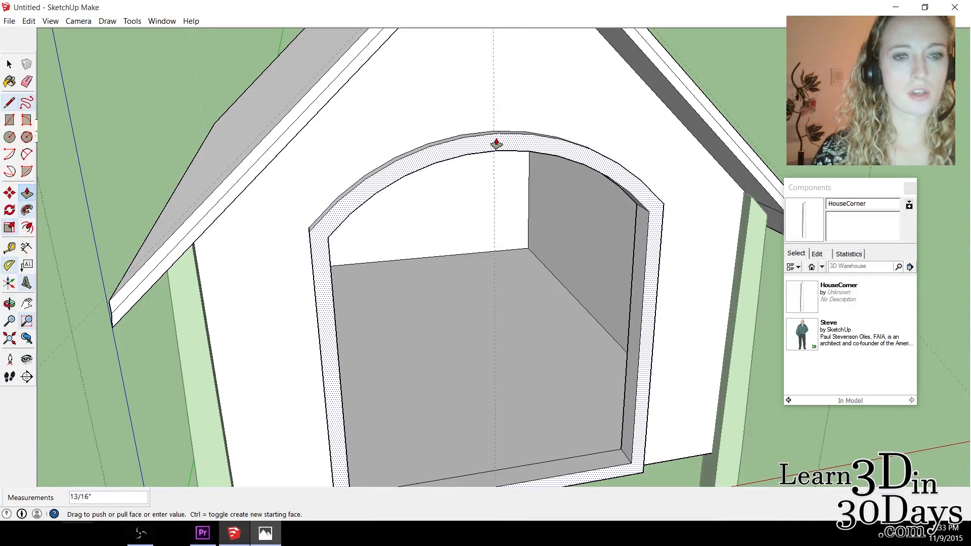
pyautogui.hotkey('ctrl', 'z')
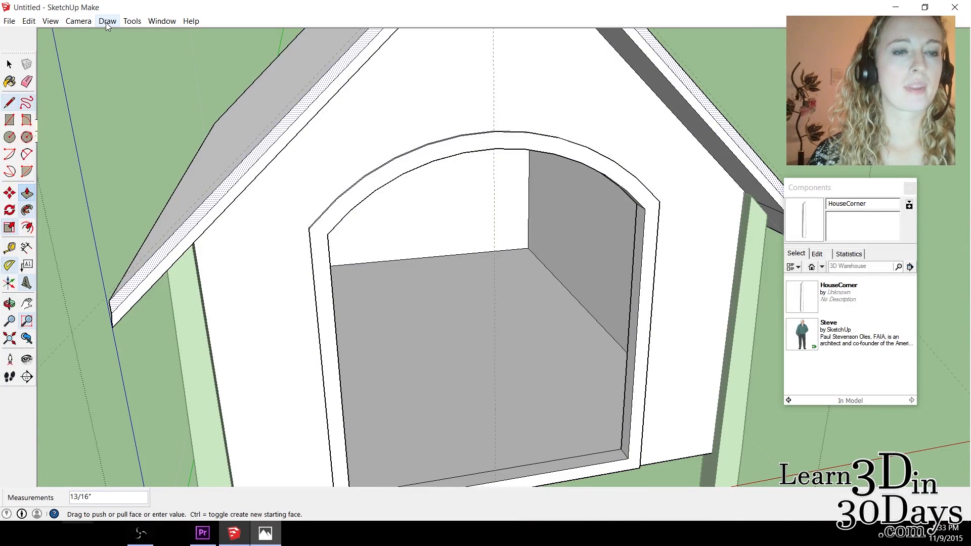
# Create 3D text reading "Spot", browsing the font list for a suitable typeface.
pyautogui.click(128, 22)
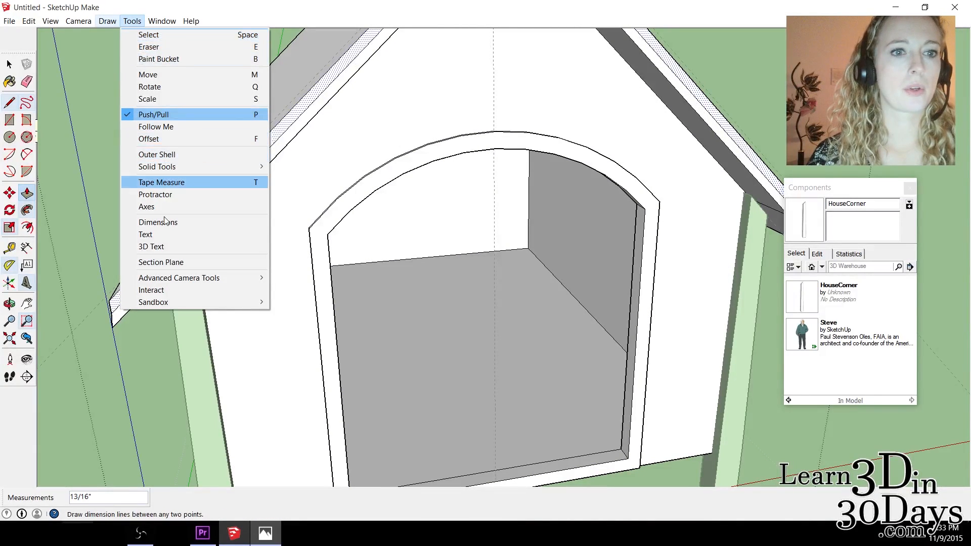
pyautogui.click(162, 247)
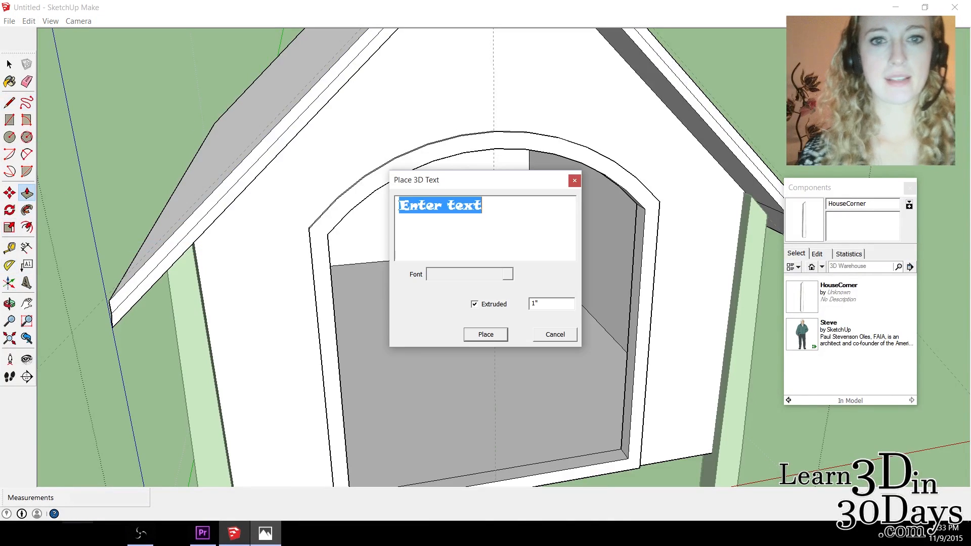
pyautogui.click(447, 274)
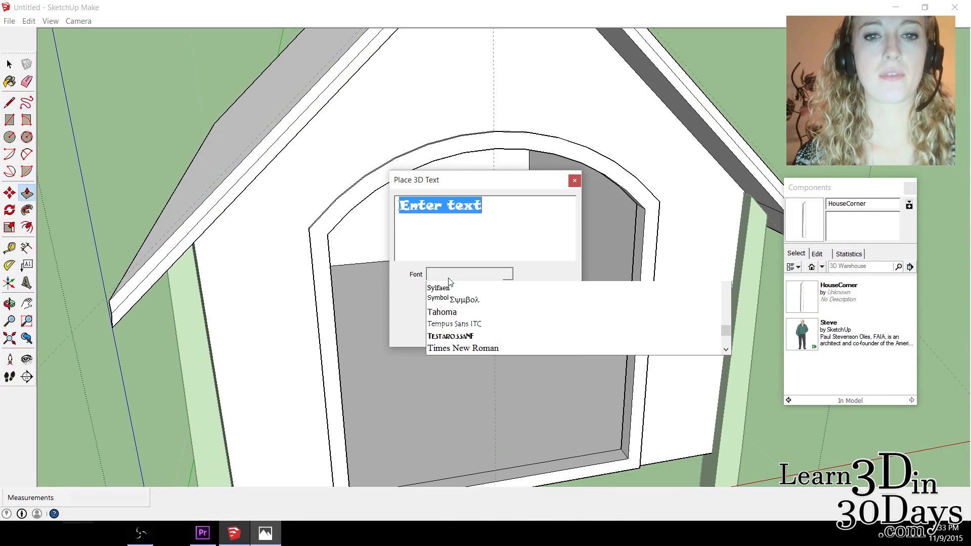
pyautogui.scroll(5, 580, 347)
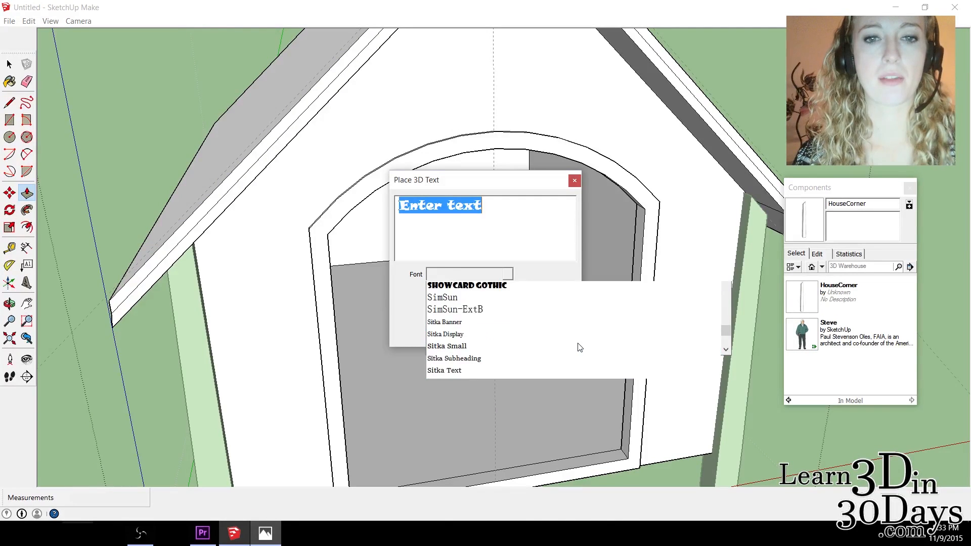
pyautogui.scroll(-6, 580, 347)
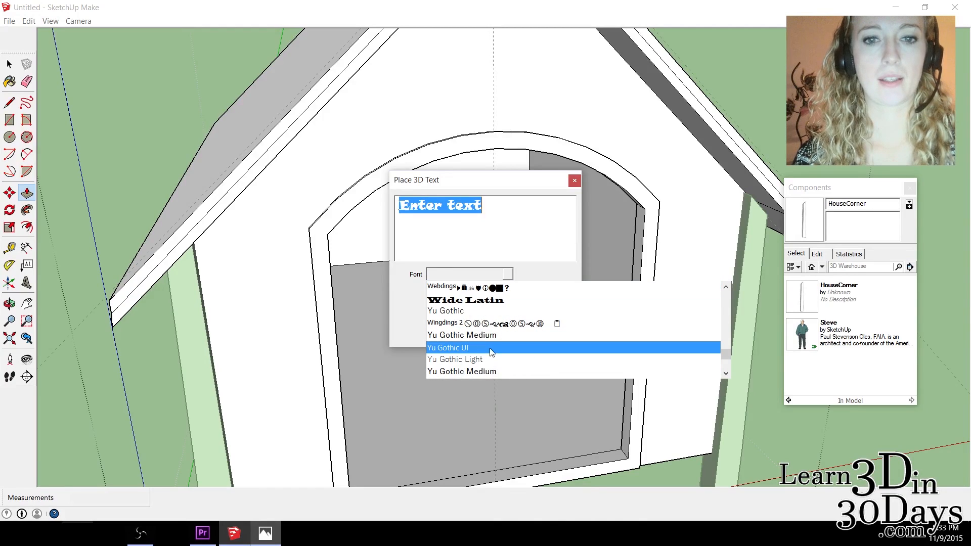
pyautogui.scroll(-3, 506, 349)
pyautogui.scroll(10, 493, 352)
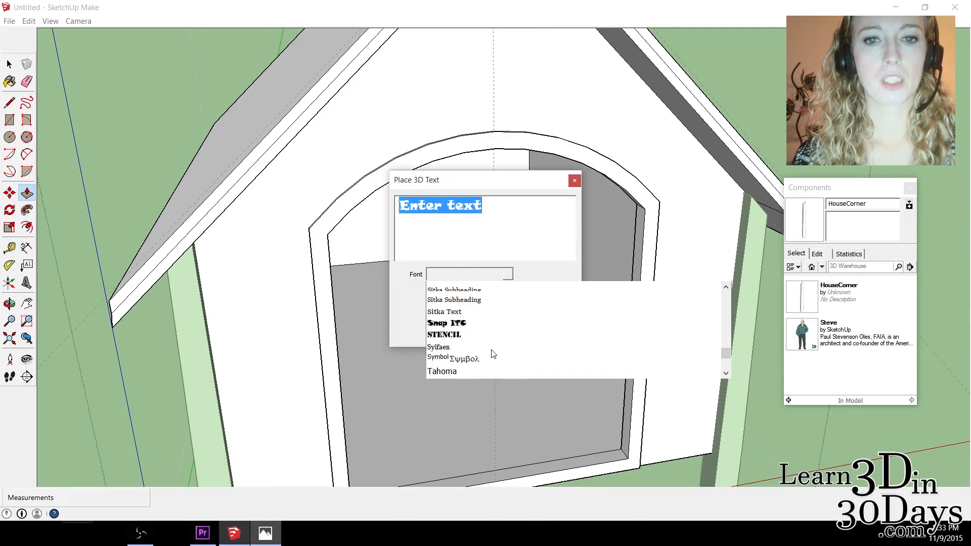
pyautogui.scroll(1, 494, 339)
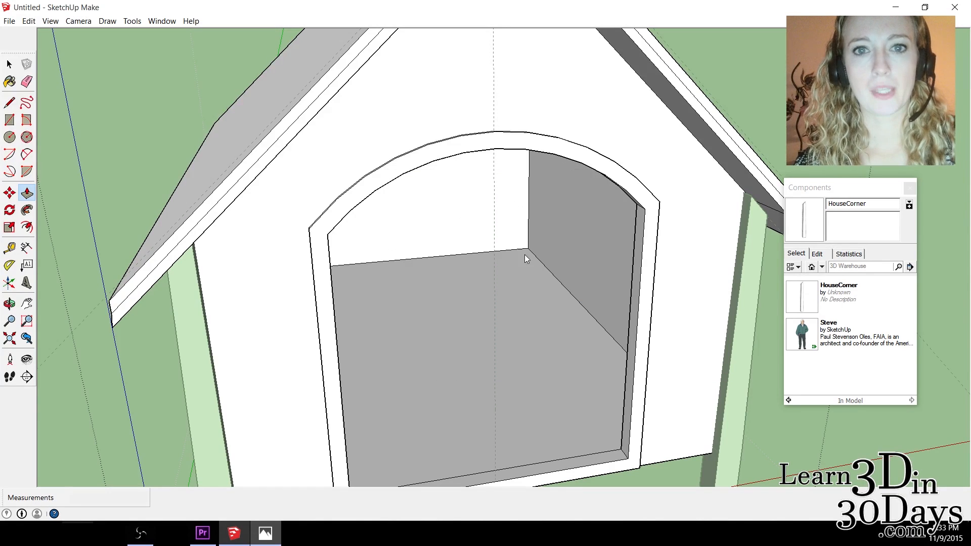
# Place the "Spot" 3D text on the front wall just above the doorway arch.
pyautogui.scroll(-4, 512, 128)
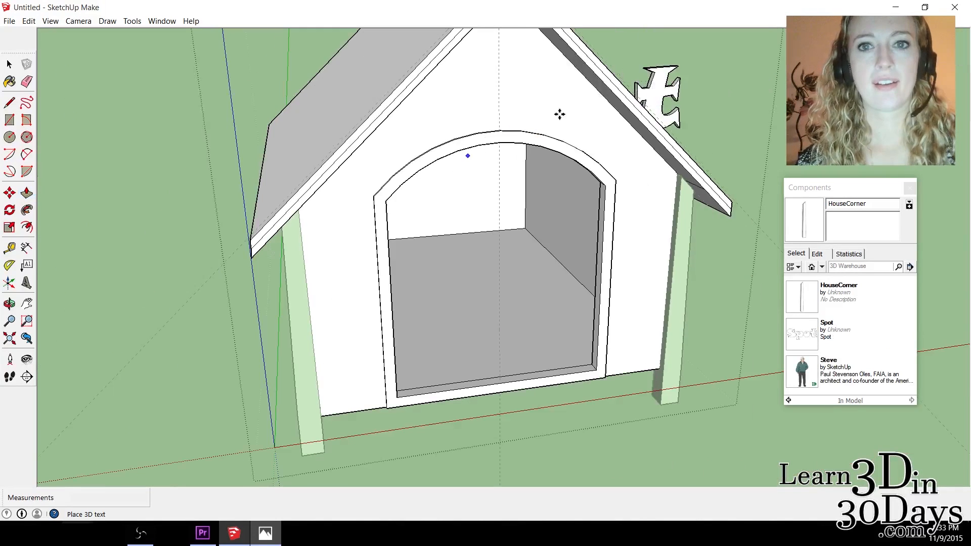
pyautogui.click(456, 137)
pyautogui.scroll(-5, 628, 232)
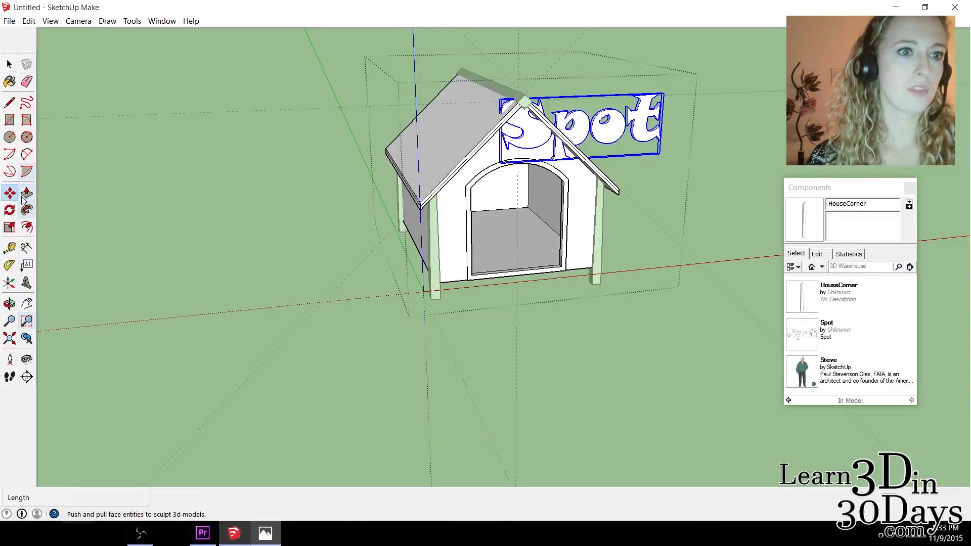
# Scale the "Spot" text down to about 0.27 so it fits the gable, and slightly reduce its height.
pyautogui.click(9, 227)
pyautogui.moveTo(663, 93); pyautogui.dragTo(547, 155)
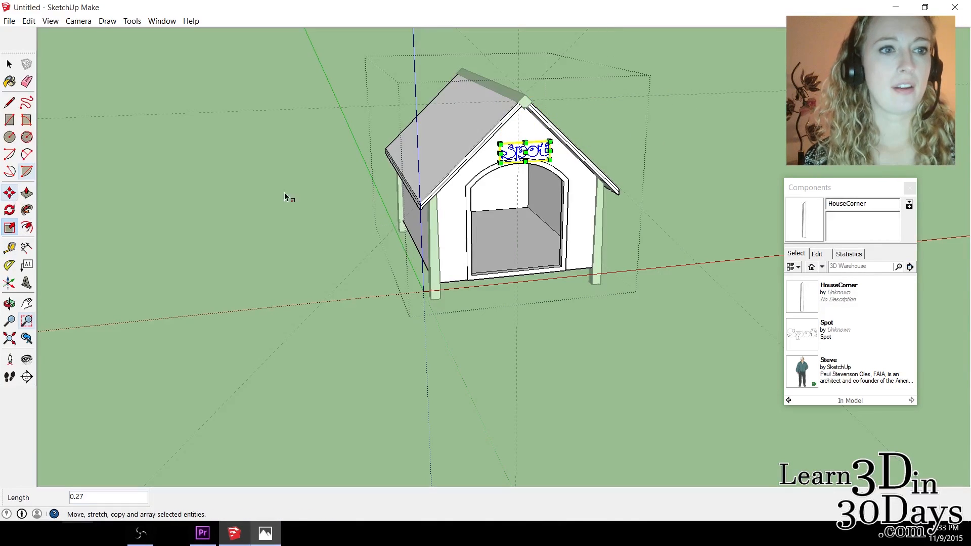
pyautogui.moveTo(526, 143)
pyautogui.mouseDown()
pyautogui.moveTo(538, 154)
pyautogui.moveTo(526, 147)
pyautogui.mouseUp()
# Move the "Spot" text about 3 1/4" straight up the front wall, away from the doorway arch.
pyautogui.click(9, 64)
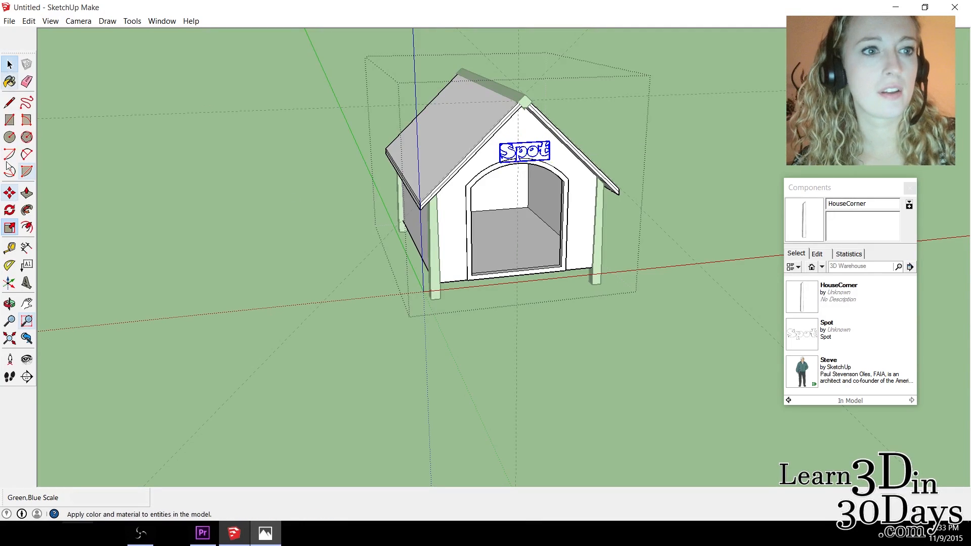
pyautogui.click(9, 193)
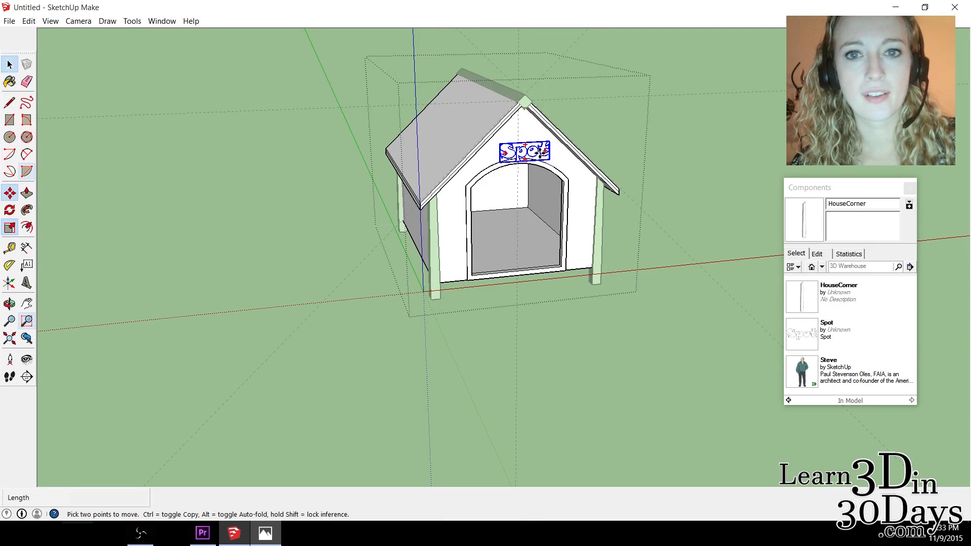
pyautogui.click(532, 152)
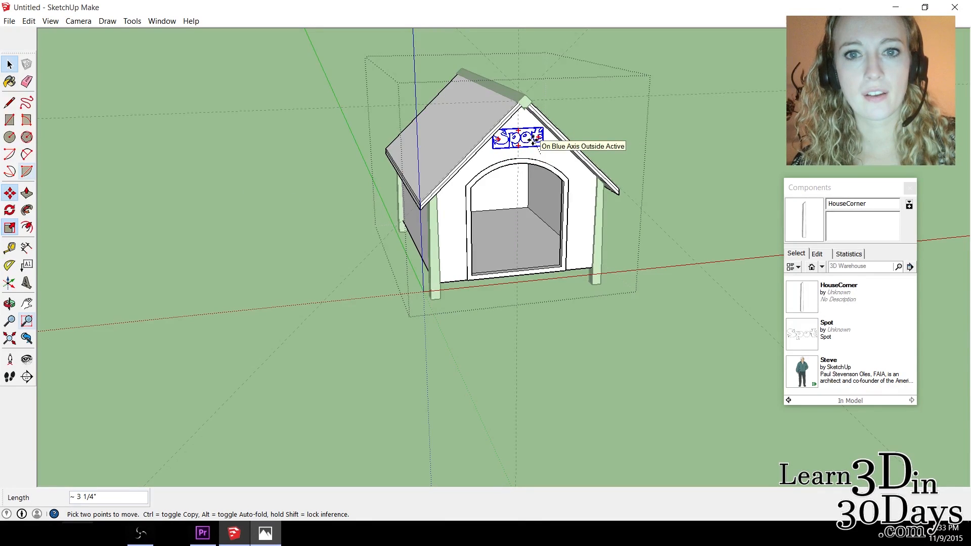
pyautogui.click(534, 140)
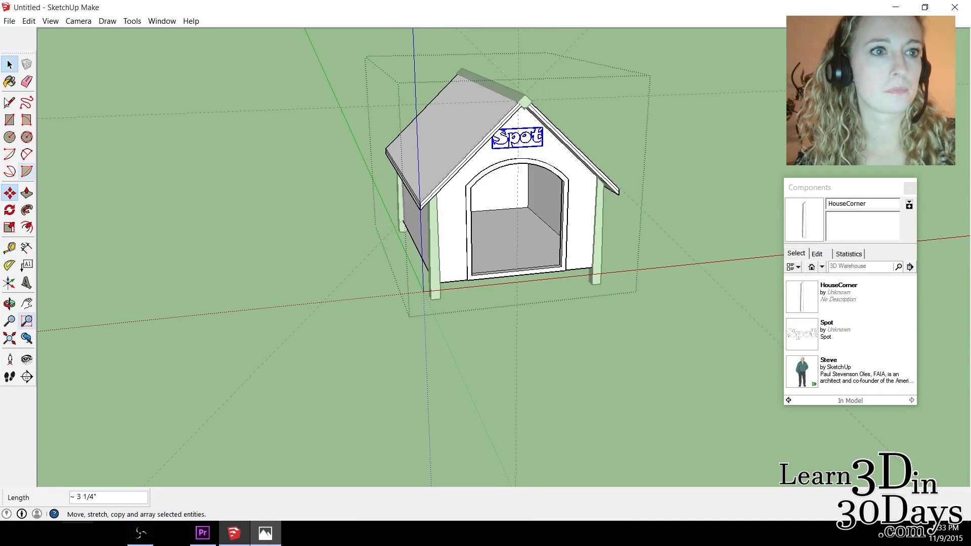
pyautogui.click(9, 64)
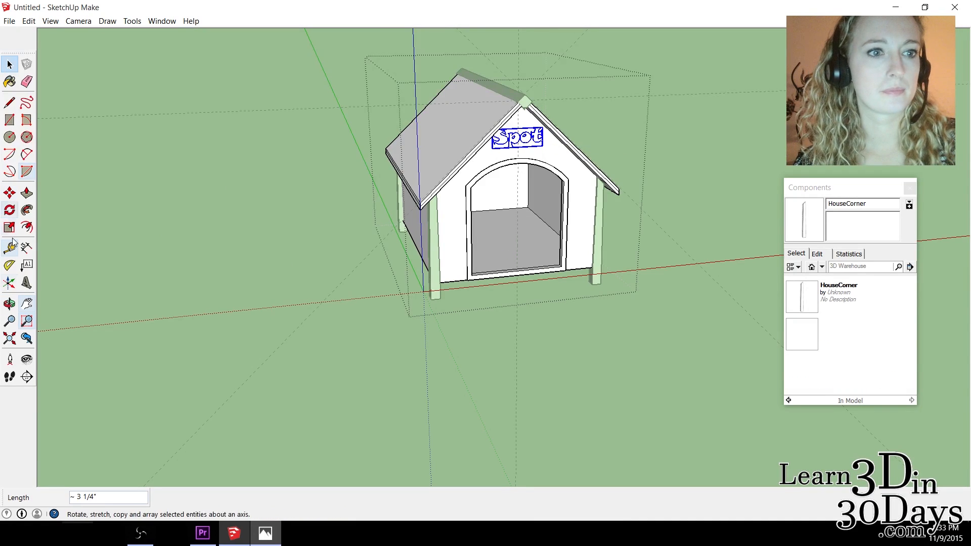
pyautogui.click(9, 304)
pyautogui.moveTo(464, 210); pyautogui.dragTo(351, 192)
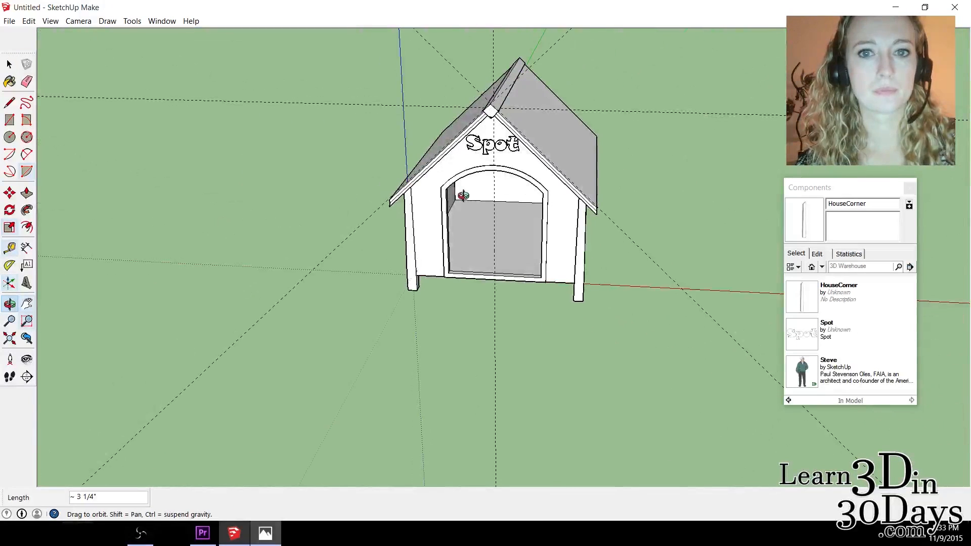
pyautogui.click(9, 193)
pyautogui.scroll(3, 464, 216)
pyautogui.click(511, 108)
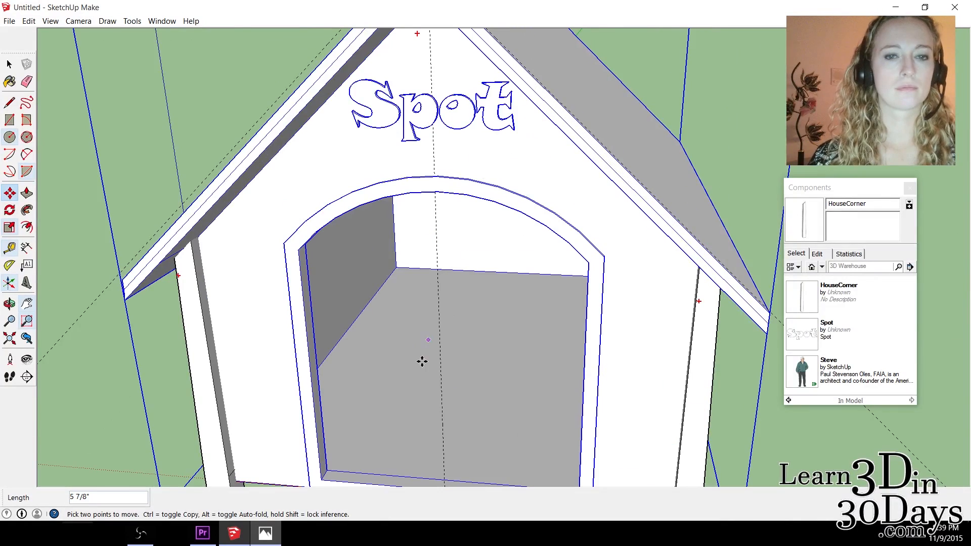
pyautogui.click(10, 68)
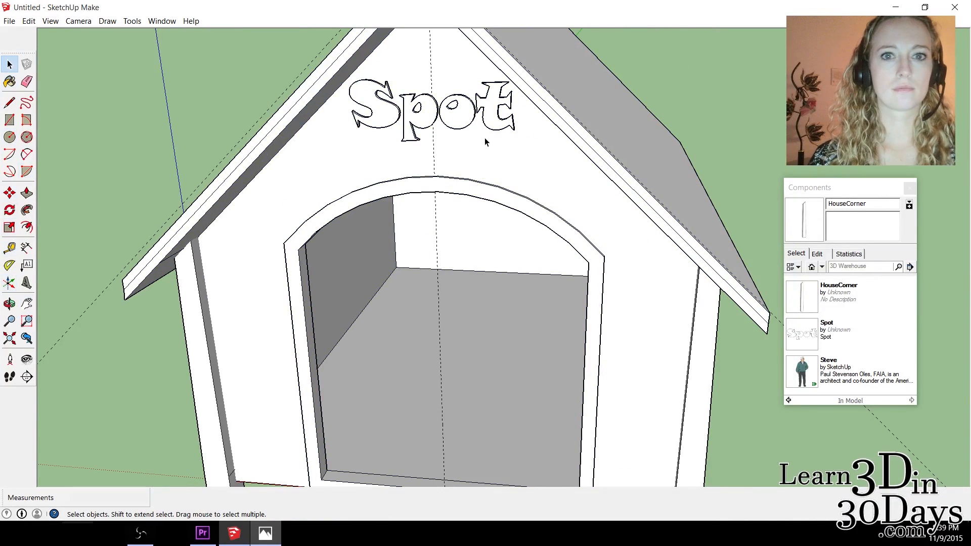
# Move the "Spot" text about 1 3/16" down the gable, closer to the doorway arch.
pyautogui.press('m')
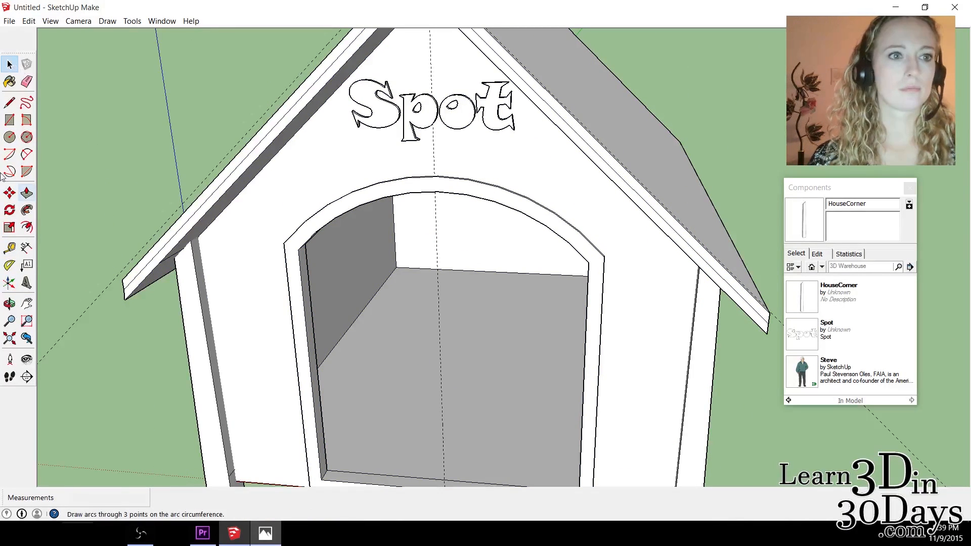
pyautogui.click(409, 120)
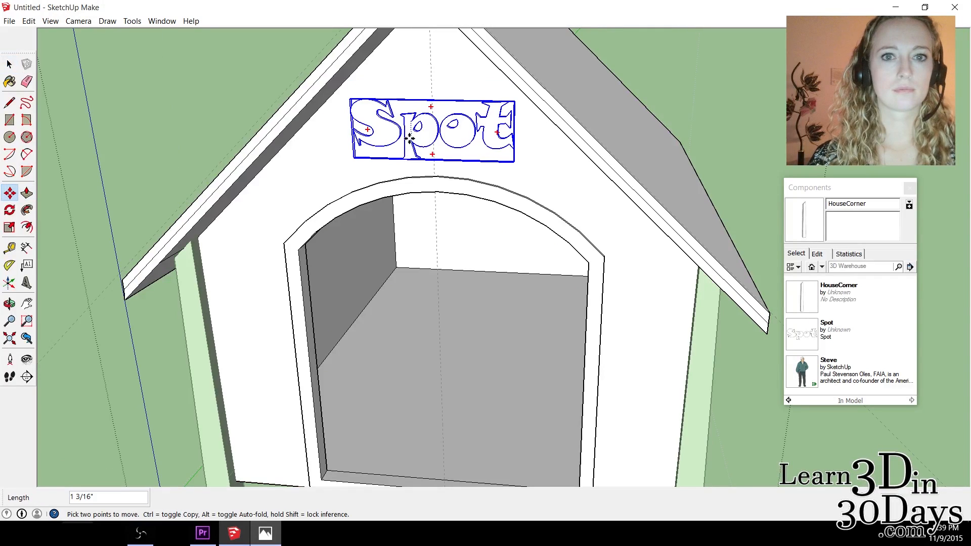
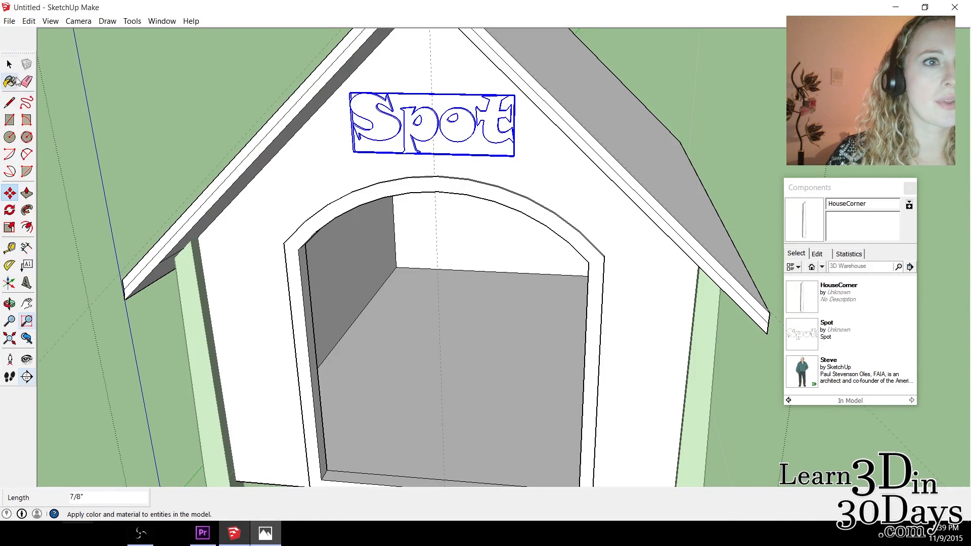
# Paint the "Spot" text on the gable with 0137_Black from the Colors-Named collection.
pyautogui.click(11, 81)
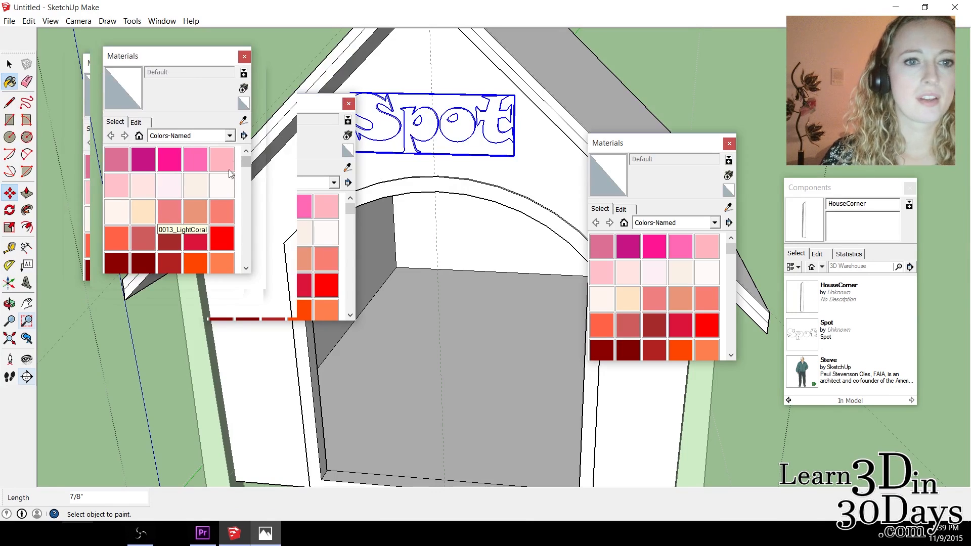
pyautogui.moveTo(245, 162); pyautogui.dragTo(231, 253)
pyautogui.click(142, 196)
pyautogui.click(388, 123)
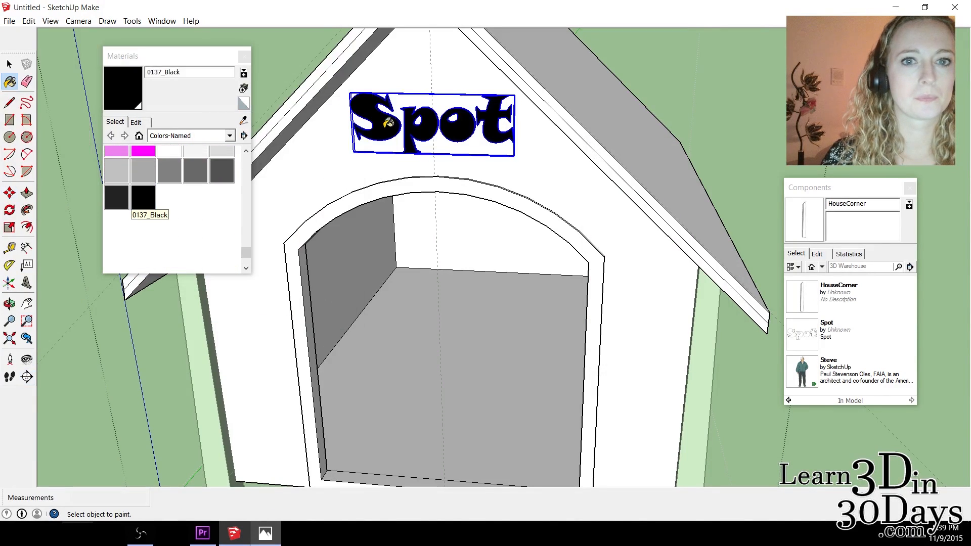
# Switch to the Wood material collection and paint the front wall, inner walls and floor with Wood_Bamboo_Medium.
pyautogui.click(212, 175)
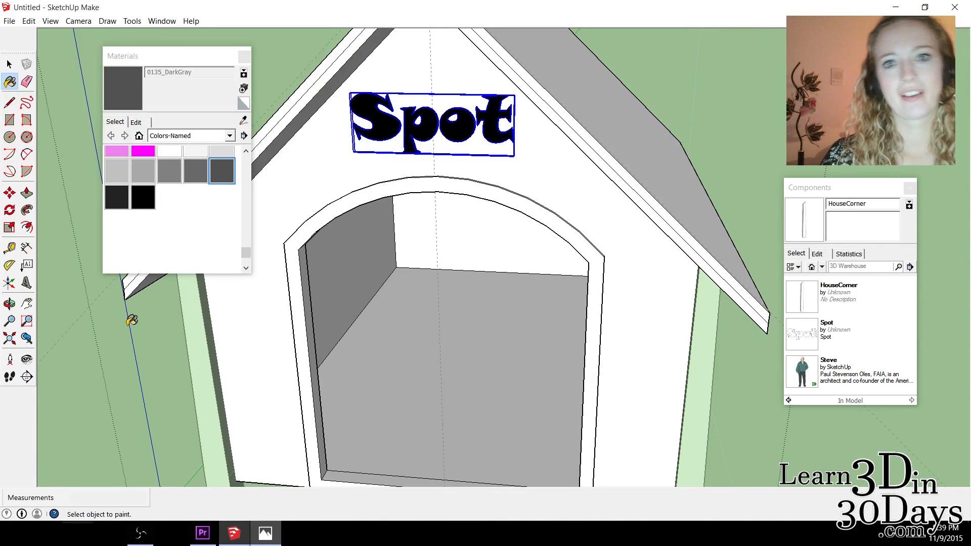
pyautogui.click(9, 65)
pyautogui.click(202, 136)
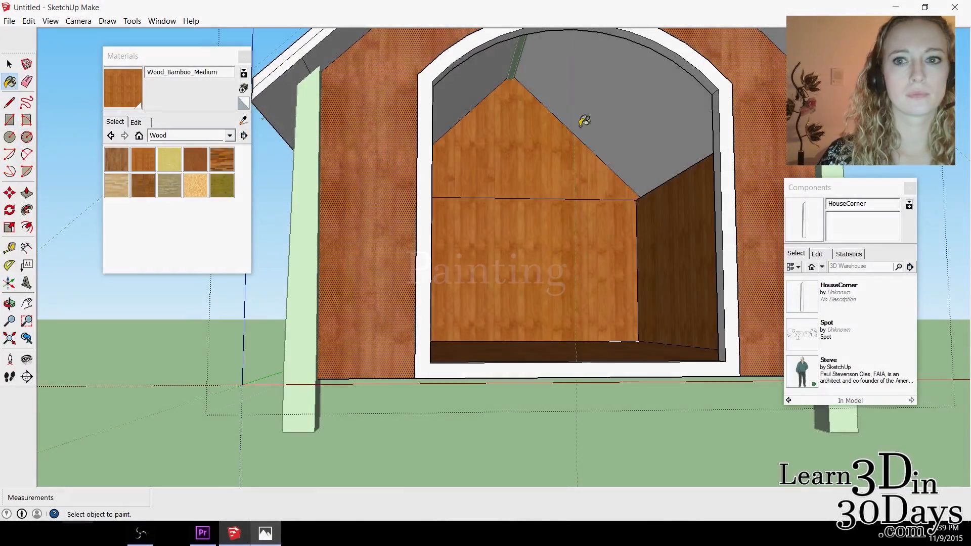
# Erase the horizontal dividing line across the back wall on both its inner and outer faces.
pyautogui.click(27, 82)
pyautogui.click(478, 195)
pyautogui.moveTo(418, 342); pyautogui.dragTo(958, 212, button='middle')
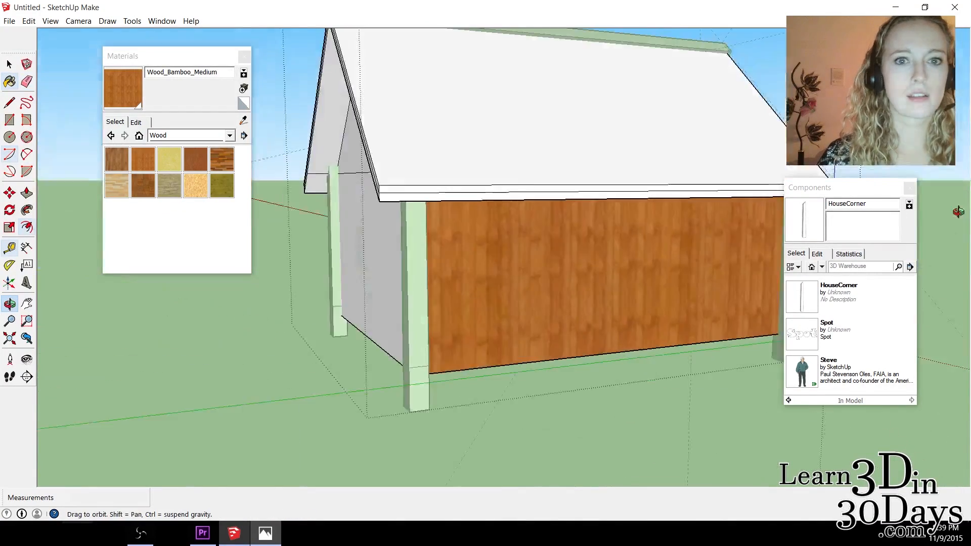
pyautogui.moveTo(283, 197); pyautogui.dragTo(490, 174, button='middle')
pyautogui.moveTo(489, 174); pyautogui.dragTo(327, 172)
pyautogui.moveTo(602, 170)
pyautogui.mouseDown(button='middle')
pyautogui.moveTo(663, 163)
pyautogui.moveTo(727, 131)
pyautogui.mouseUp(button='middle')
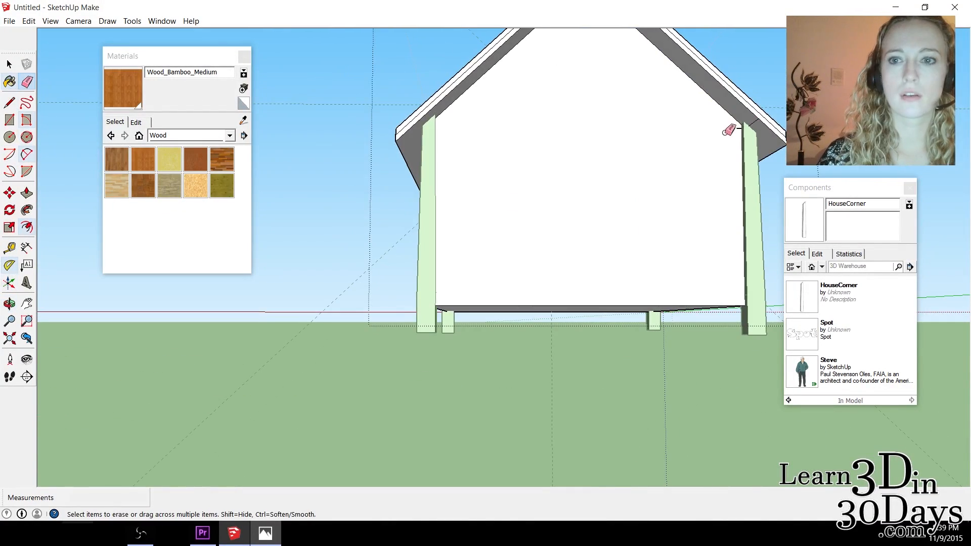
# Paint the outer back wall and the remaining interior surfaces, including the inner ceiling, with Wood_Bamboo_Medium.
pyautogui.click(9, 83)
pyautogui.click(535, 300)
pyautogui.moveTo(535, 301)
pyautogui.mouseDown(button='middle')
pyautogui.moveTo(607, 285)
pyautogui.moveTo(449, 117)
pyautogui.mouseUp(button='middle')
# Select the faces of the doorway trim and paint them with Metal_Seamed from the Metal collection.
pyautogui.press('space')
pyautogui.scroll(5, 493, 197)
pyautogui.doubleClick(703, 172)
pyautogui.moveTo(456, 405); pyautogui.dragTo(422, 476, button='middle')
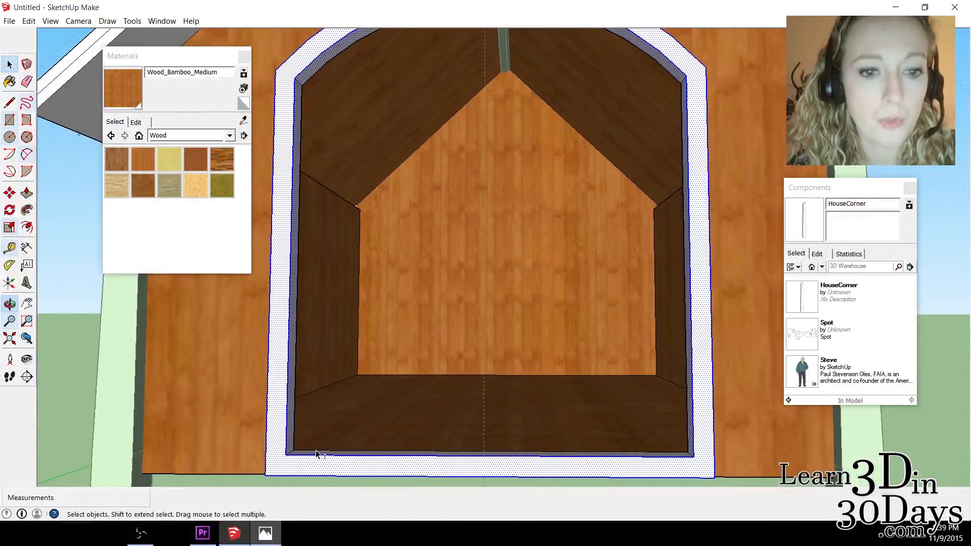
pyautogui.moveTo(60, 354)
pyautogui.mouseDown(button='middle')
pyautogui.moveTo(80, 515)
pyautogui.moveTo(752, 381)
pyautogui.moveTo(720, 440)
pyautogui.moveTo(739, 383)
pyautogui.moveTo(456, 369)
pyautogui.moveTo(253, 303)
pyautogui.mouseUp(button='middle')
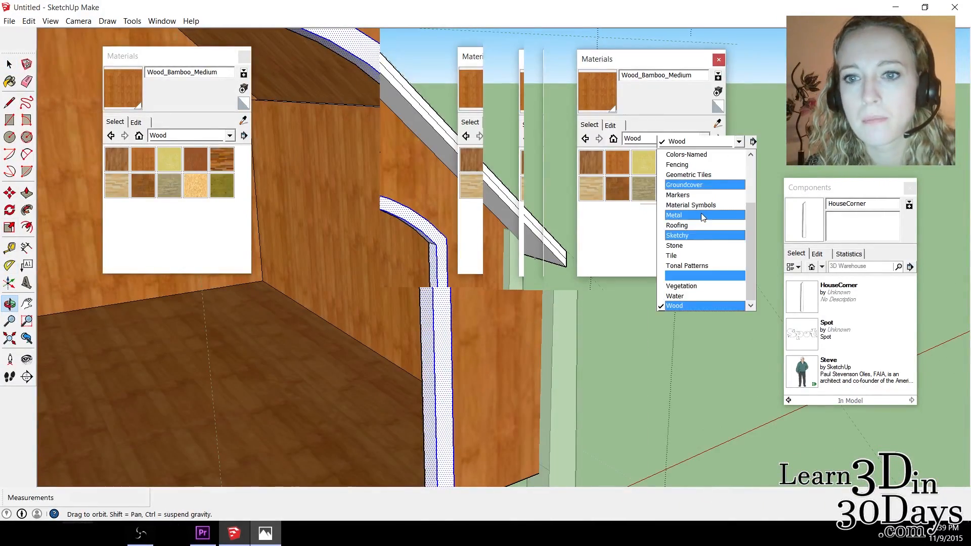
pyautogui.click(87, 193)
pyautogui.click(438, 137)
pyautogui.click(10, 304)
pyautogui.moveTo(274, 278); pyautogui.dragTo(354, 212)
pyautogui.click(9, 64)
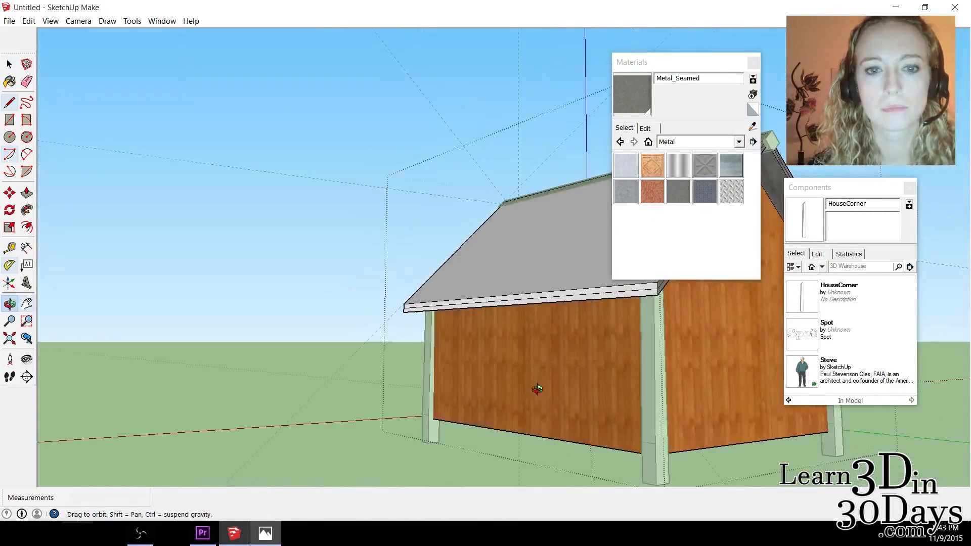
pyautogui.click(9, 81)
# Paint the roof's edge faces along the gable and eaves with Metal_Seamed.
pyautogui.click(10, 303)
pyautogui.moveTo(506, 395); pyautogui.dragTo(84, 420)
pyautogui.click(9, 81)
pyautogui.click(506, 296)
pyautogui.click(739, 142)
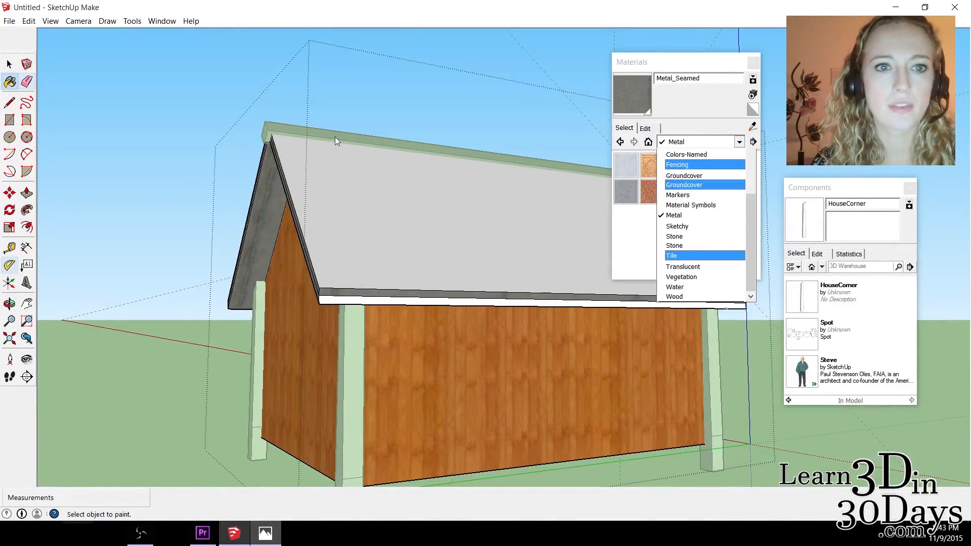
pyautogui.click(385, 300)
# Open the HouseCorner component for editing and paint the corner legs with Metal_Seamed.
pyautogui.click(10, 64)
pyautogui.click(679, 197)
pyautogui.click(9, 65)
pyautogui.doubleClick(351, 395)
pyautogui.click(9, 81)
pyautogui.click(351, 395)
pyautogui.click(9, 64)
pyautogui.doubleClick(430, 354)
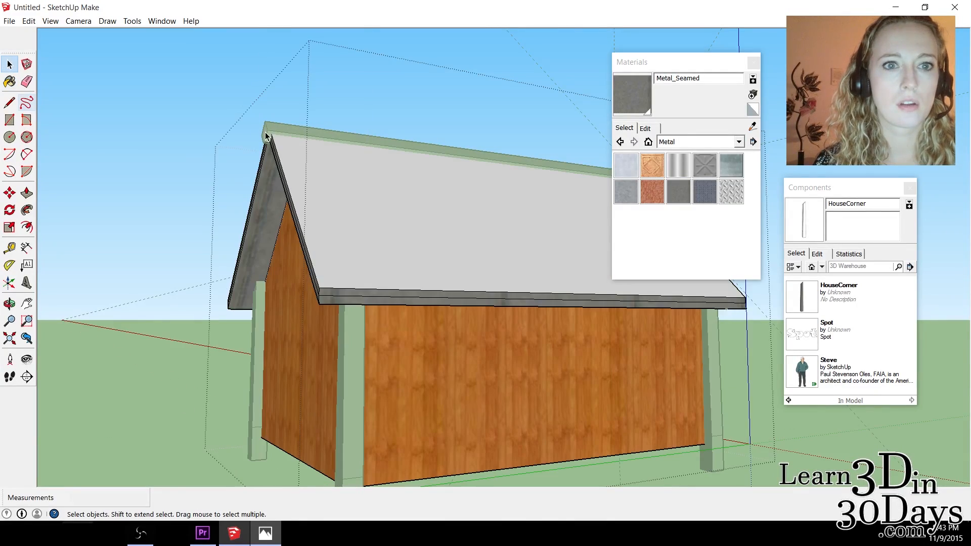
# Select the whole ridge cap on top of the roof and paint it with Metal_Seamed.
pyautogui.tripleClick(304, 132)
pyautogui.click(9, 82)
pyautogui.click(9, 303)
pyautogui.moveTo(572, 212)
pyautogui.mouseDown()
pyautogui.moveTo(403, 247)
pyautogui.moveTo(309, 314)
pyautogui.moveTo(347, 264)
pyautogui.moveTo(364, 260)
pyautogui.moveTo(436, 293)
pyautogui.mouseUp()
# Paint the roof slopes with Roofing_Slate_Rounded from the Roofing collection.
pyautogui.click(712, 143)
pyautogui.click(693, 226)
pyautogui.click(679, 192)
pyautogui.click(546, 243)
# Erase the dashed guide lines around the doghouse and close the Materials and Components windows.
pyautogui.click(10, 303)
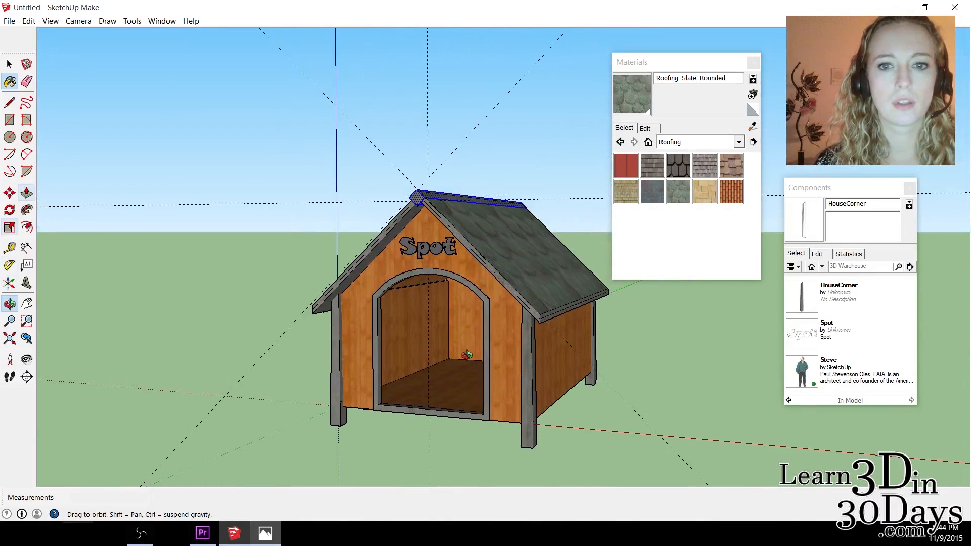
pyautogui.moveTo(469, 353); pyautogui.dragTo(111, 182)
pyautogui.click(27, 82)
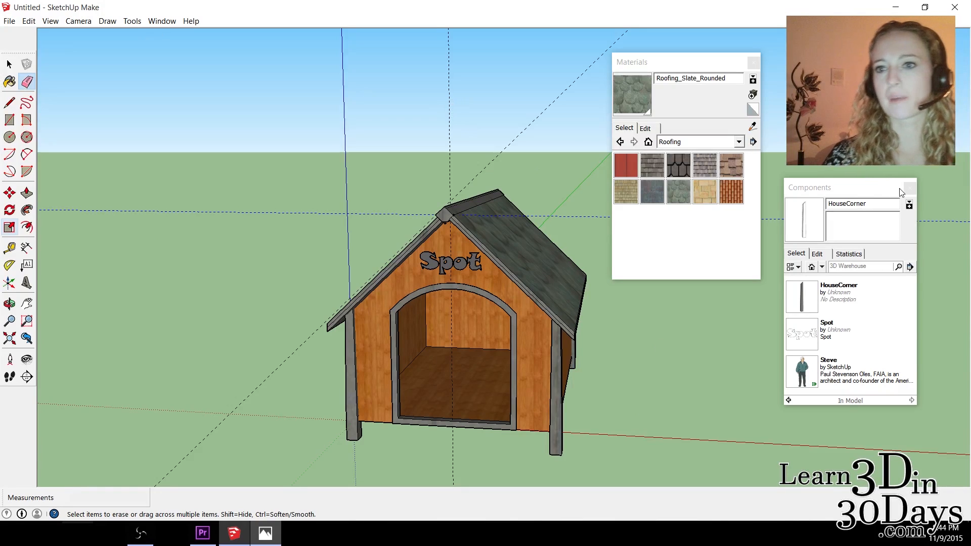
pyautogui.click(754, 64)
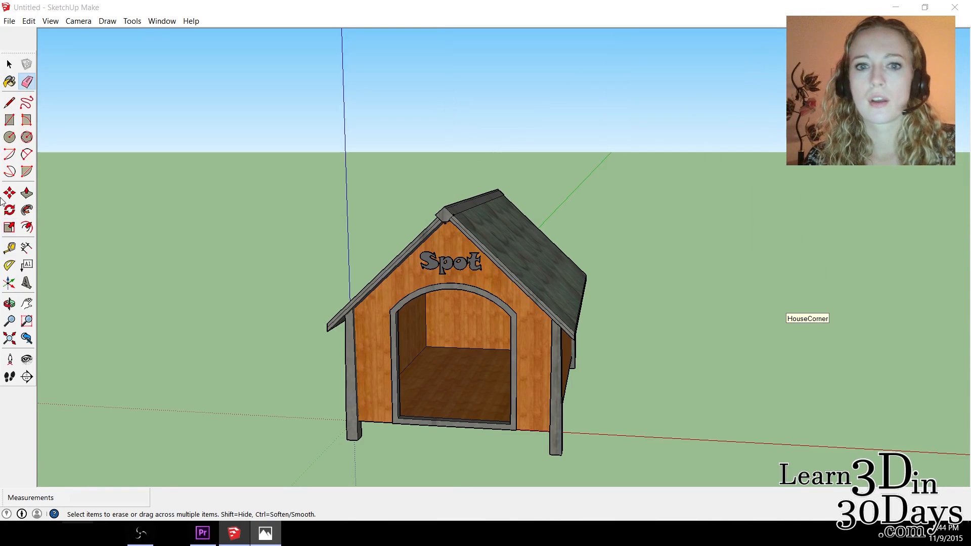
# Open the Styles window and try the Shaded with textures and Simple Style display styles.
pyautogui.click(158, 24)
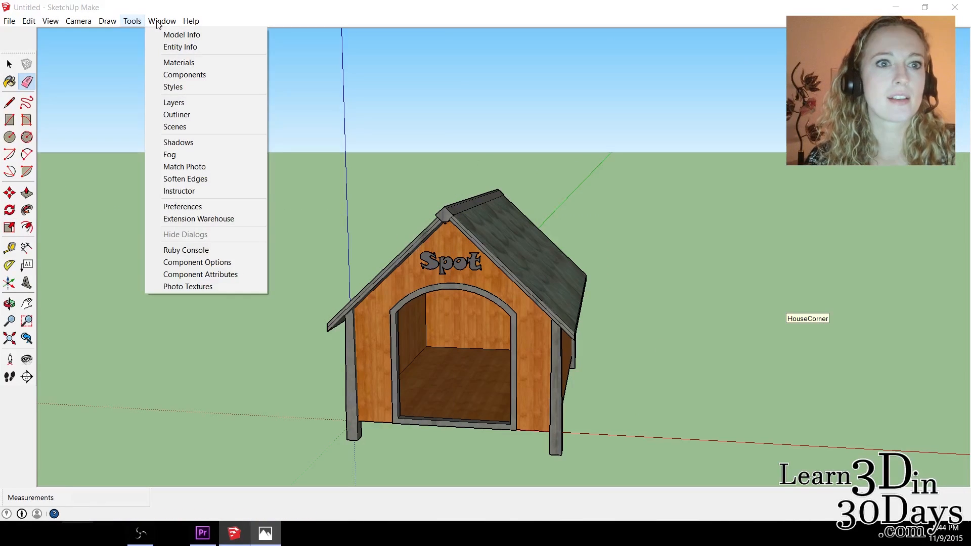
pyautogui.click(182, 90)
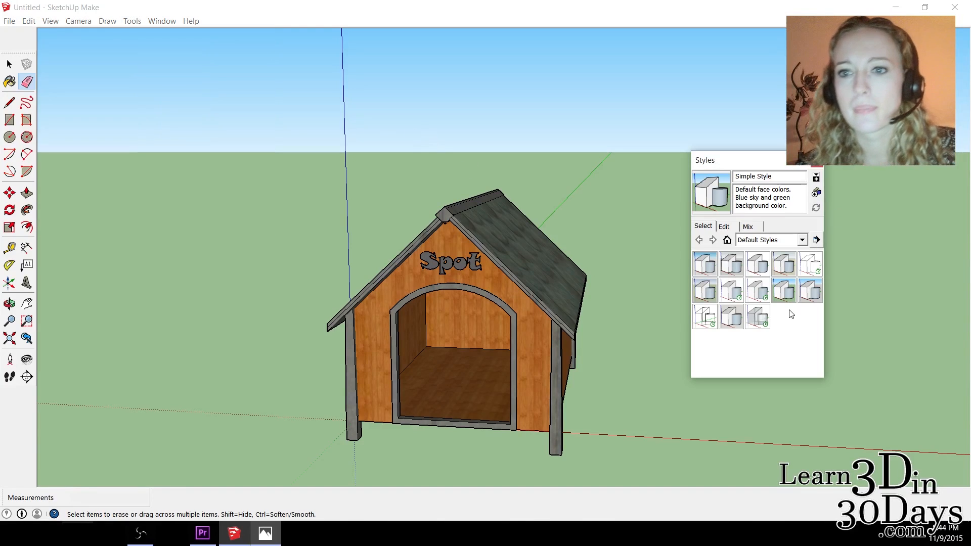
pyautogui.click(755, 294)
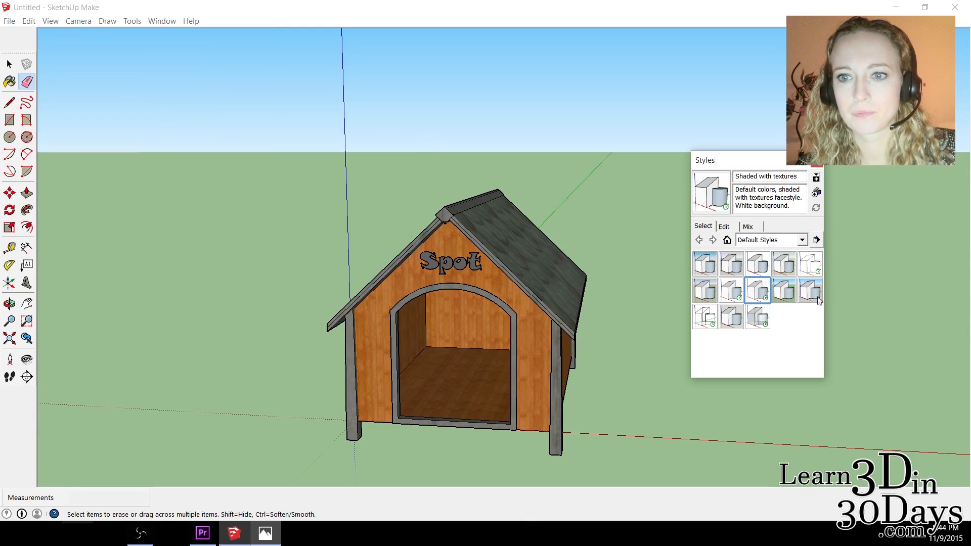
pyautogui.click(784, 291)
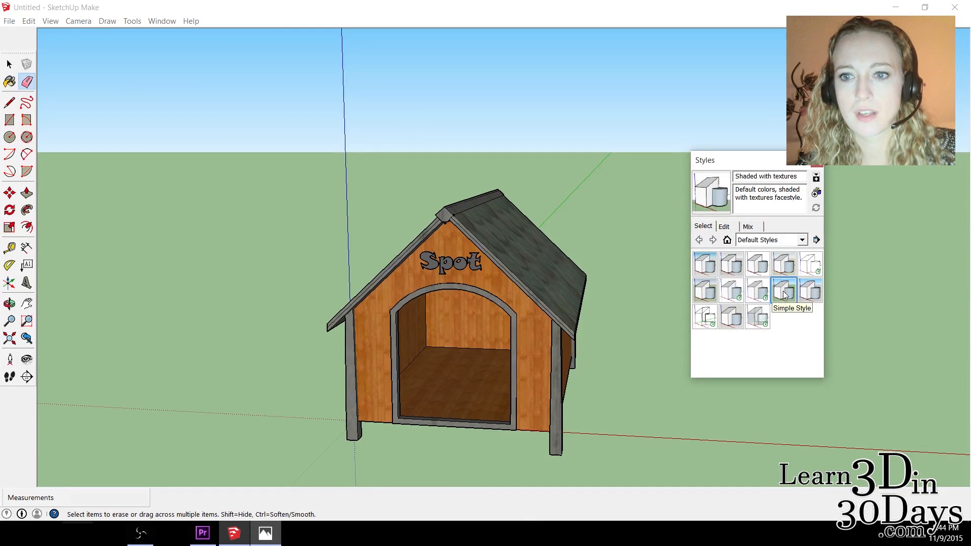
# Apply the Brush Strokes on Canvas style from the Assorted Styles collection to the doghouse model.
pyautogui.click(775, 241)
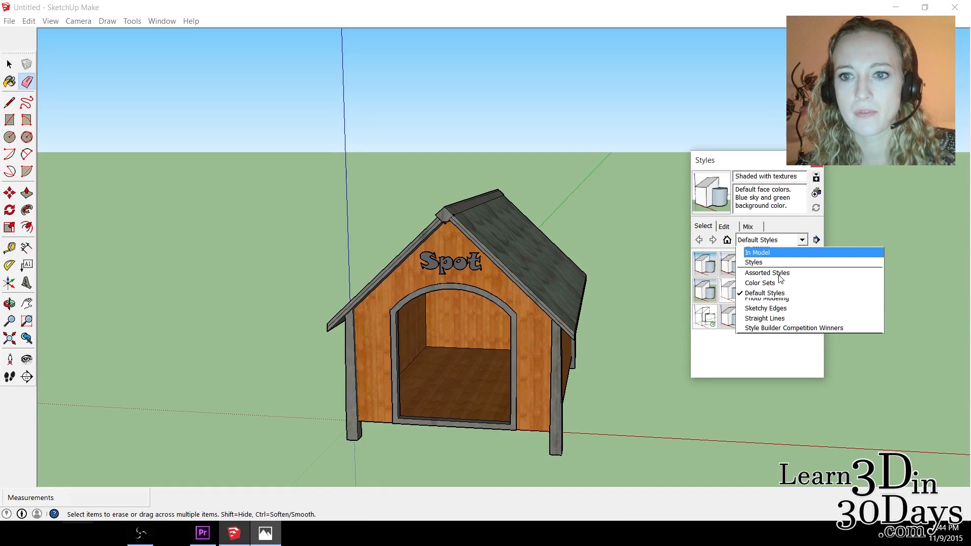
pyautogui.click(779, 274)
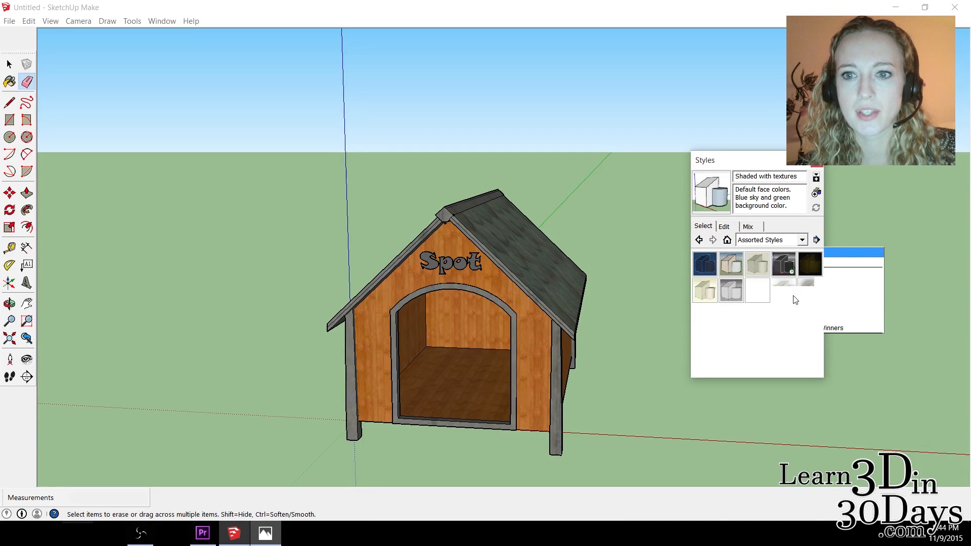
pyautogui.click(787, 264)
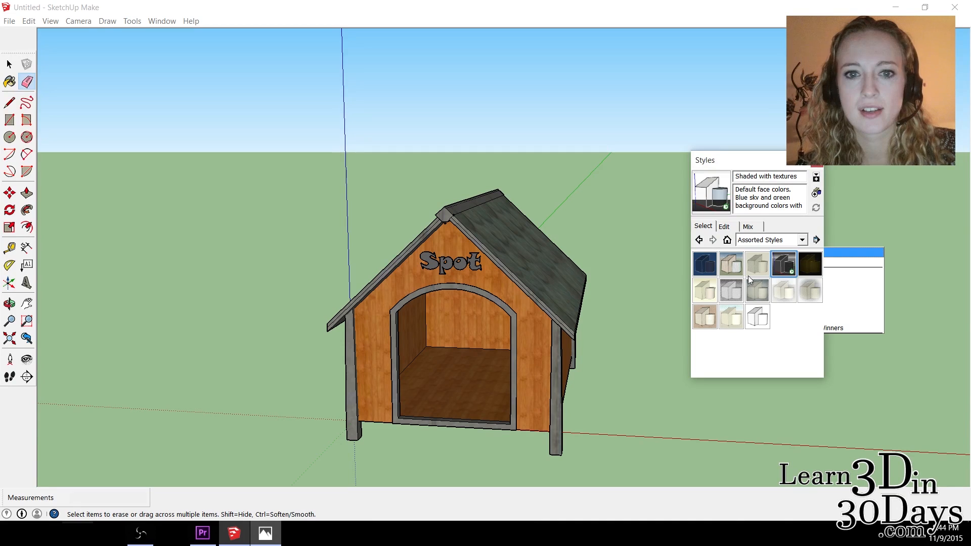
pyautogui.click(728, 269)
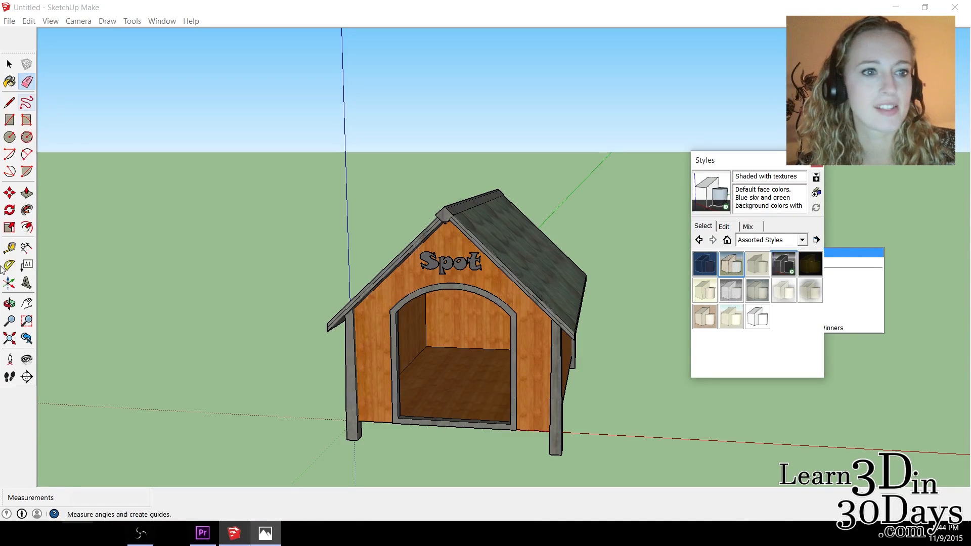
pyautogui.click(9, 303)
pyautogui.moveTo(489, 305); pyautogui.dragTo(472, 287)
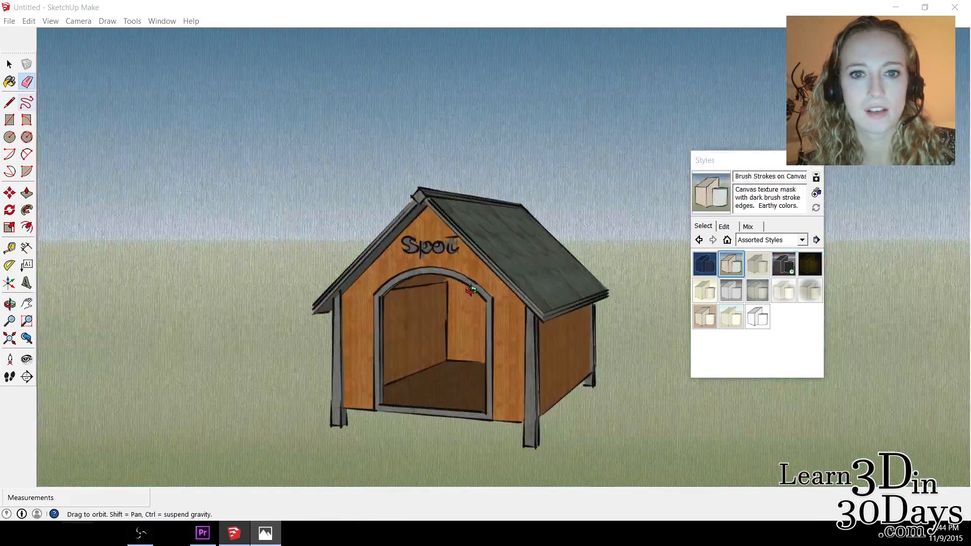